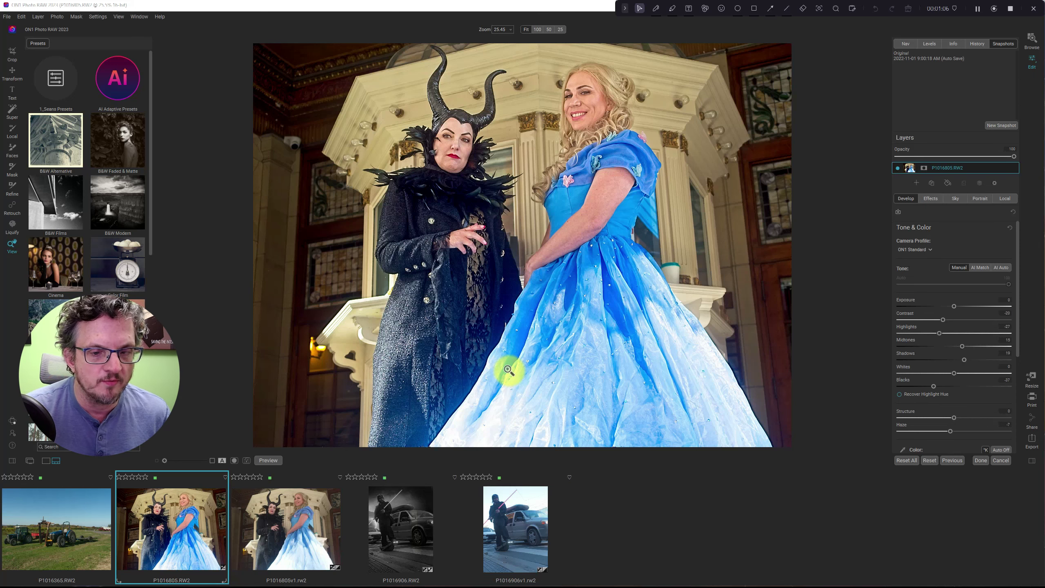
- Compare the tractor photo with the edited and unedited versions of the costume portrait and lightsaber street photos, returning to the tractor photo
click(49, 517)
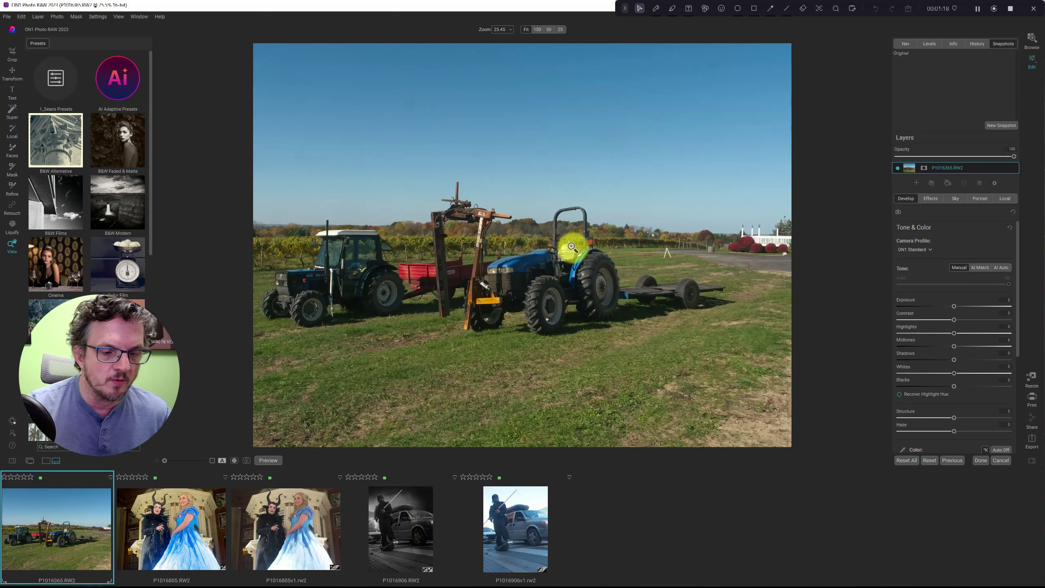
click(202, 531)
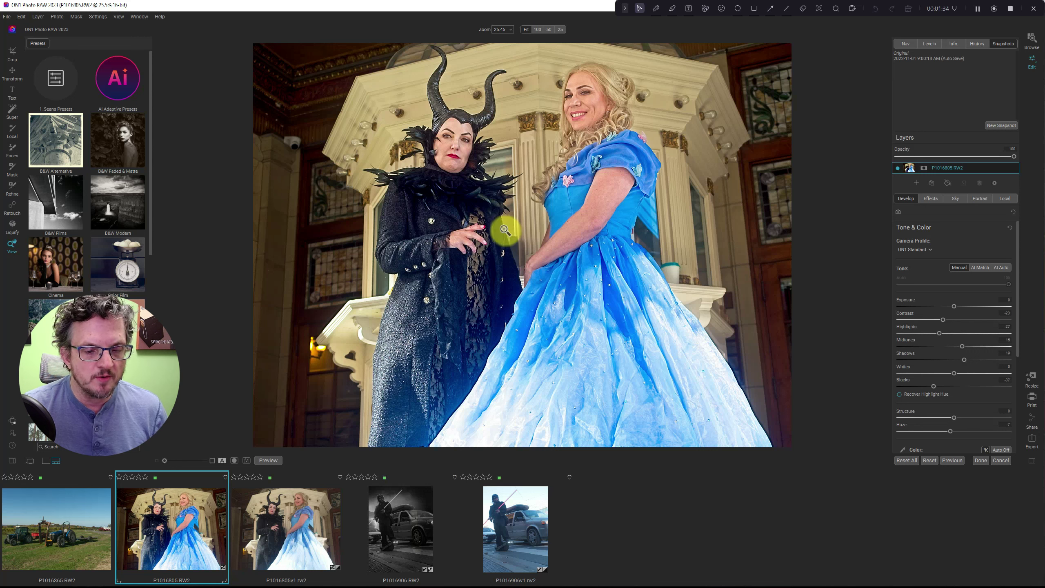
click(290, 506)
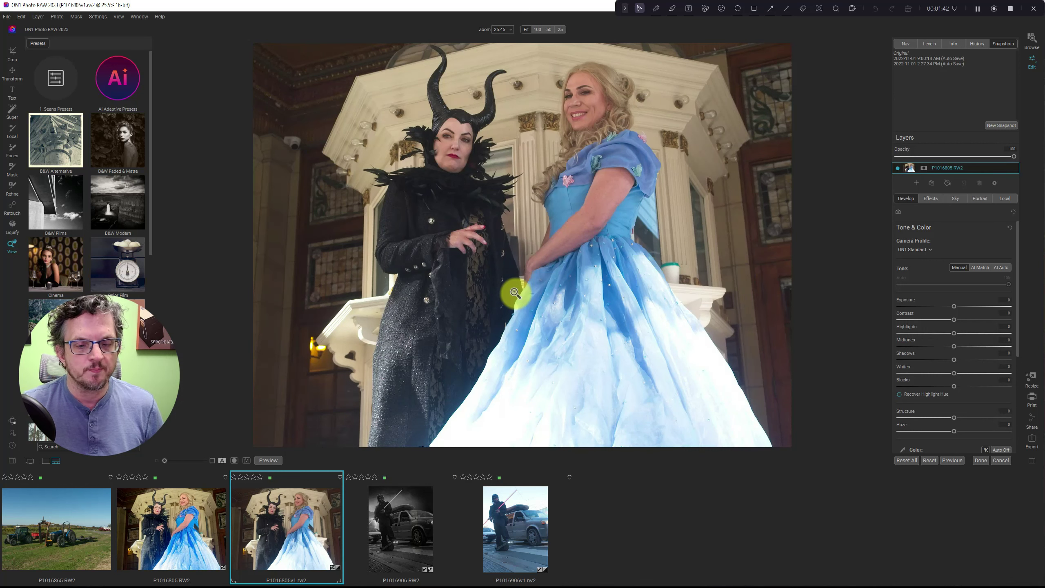
click(90, 530)
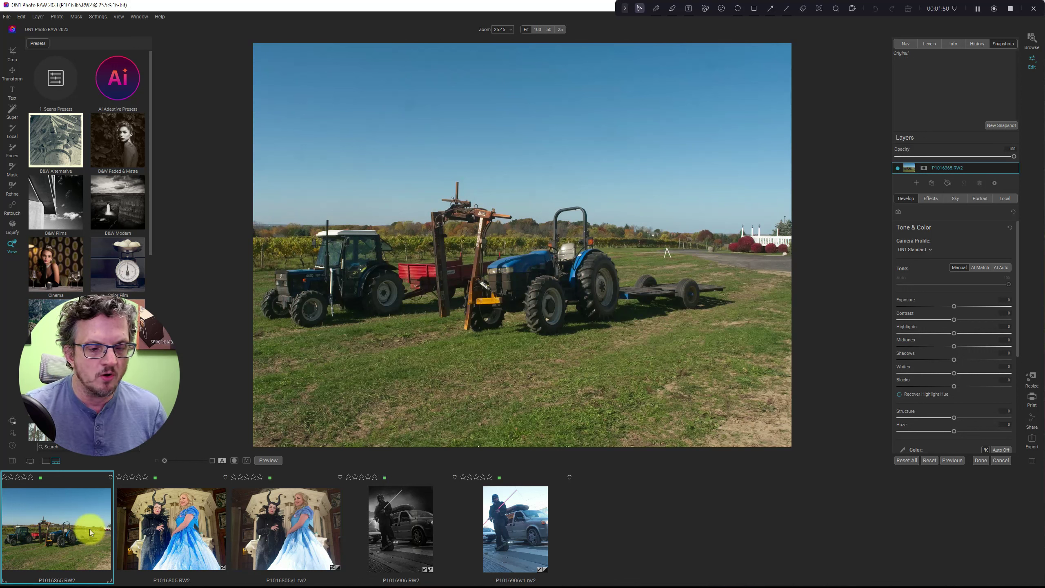
click(395, 502)
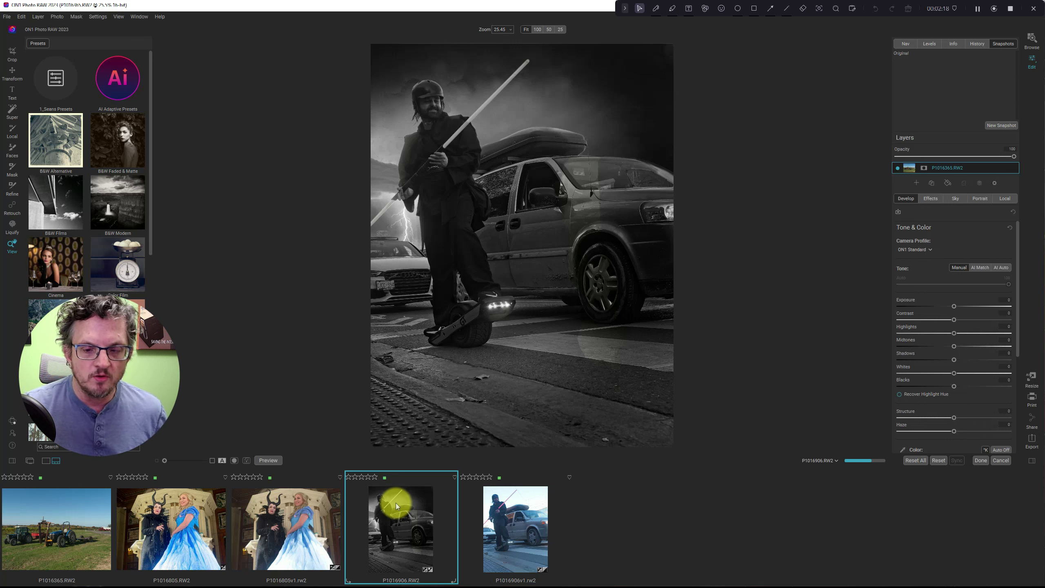
click(510, 515)
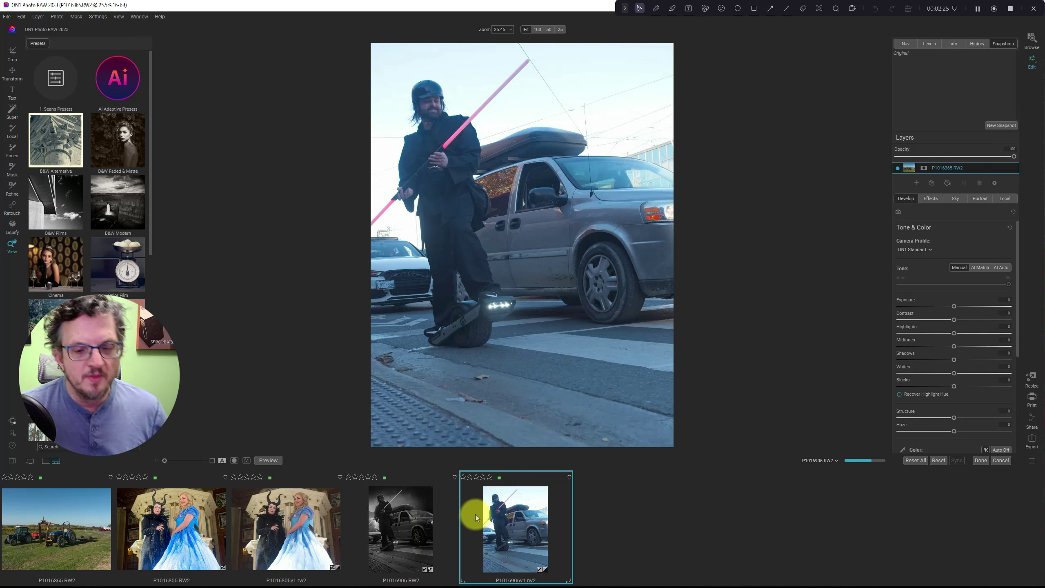
click(431, 518)
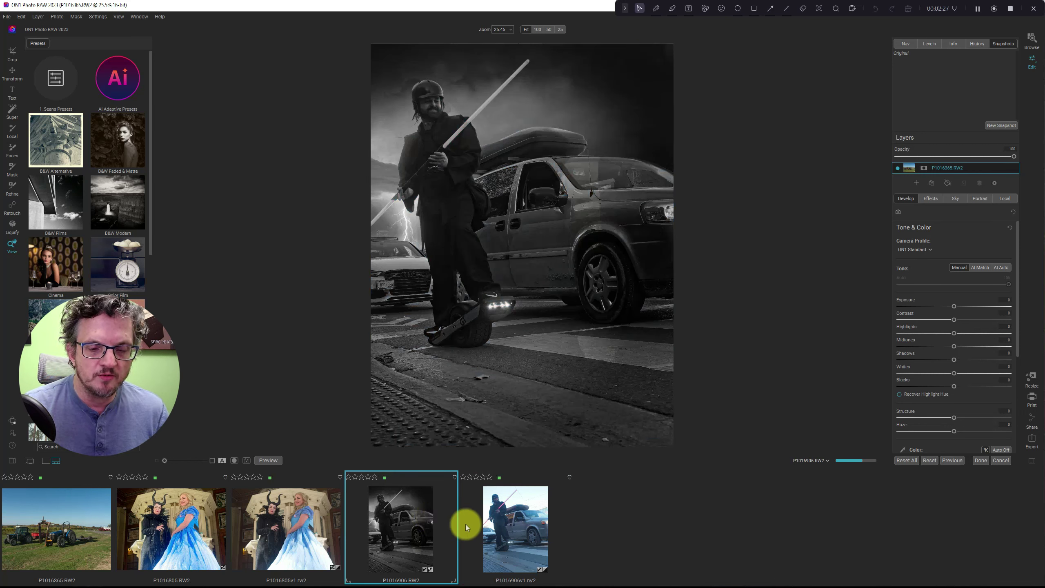
click(505, 526)
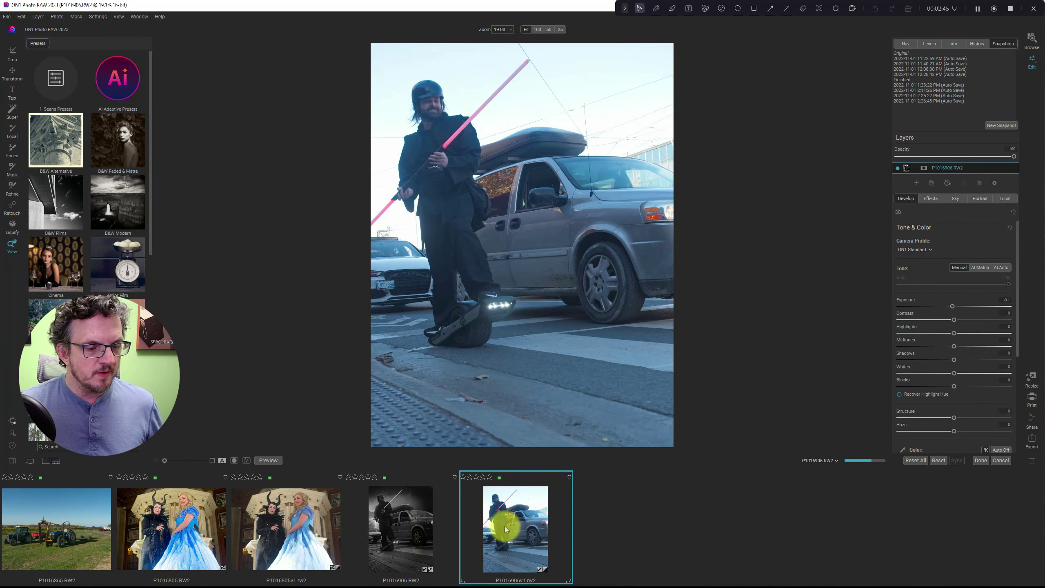
click(55, 517)
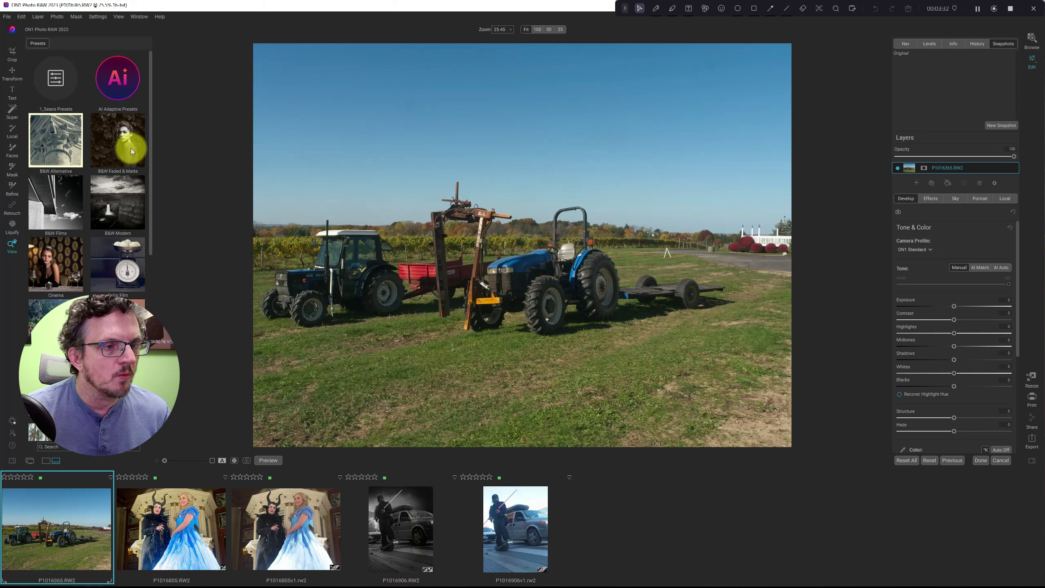
click(117, 17)
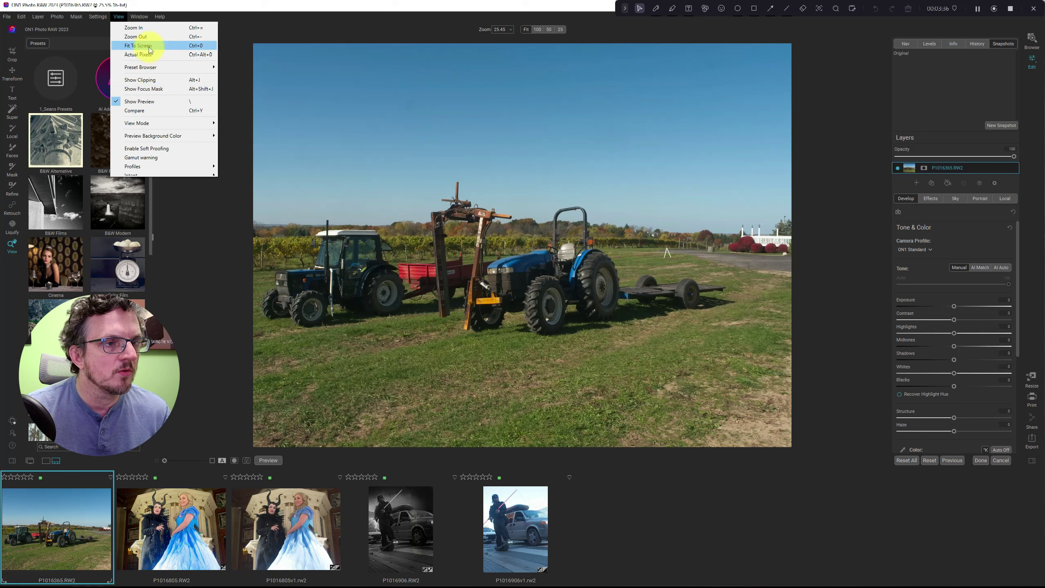
mouse_move(139, 21)
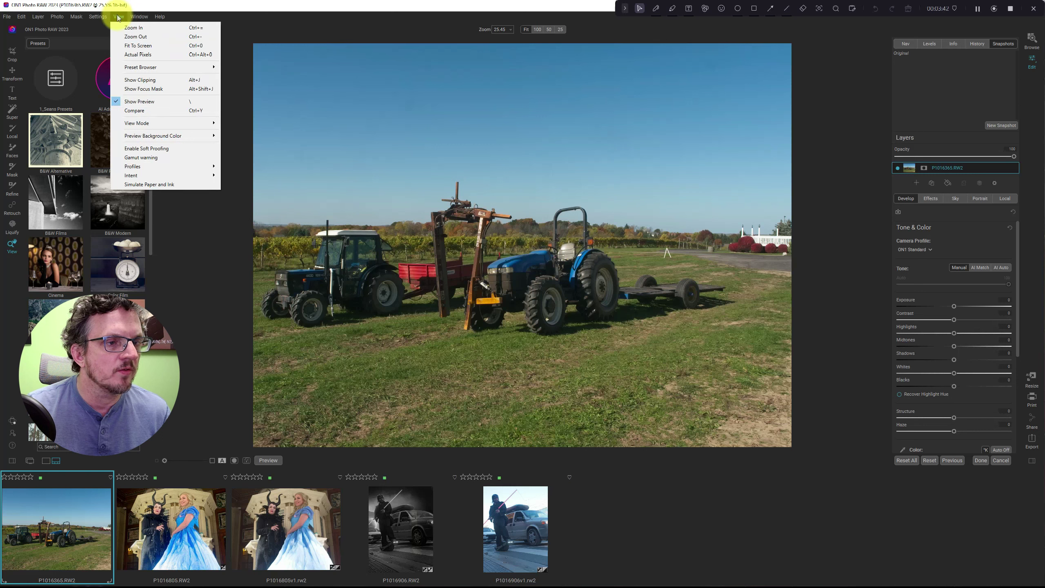
mouse_move(142, 68)
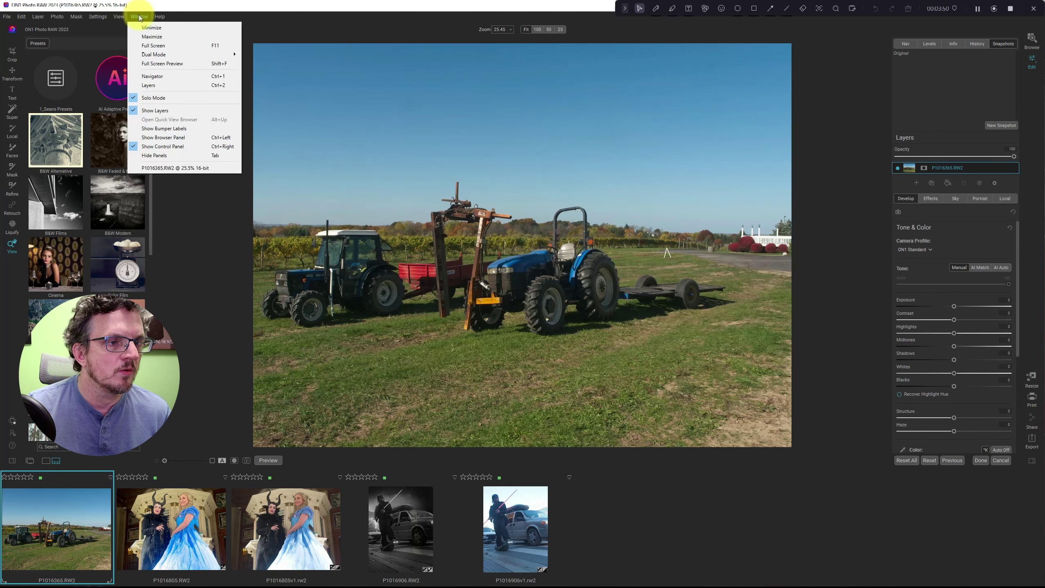
click(156, 136)
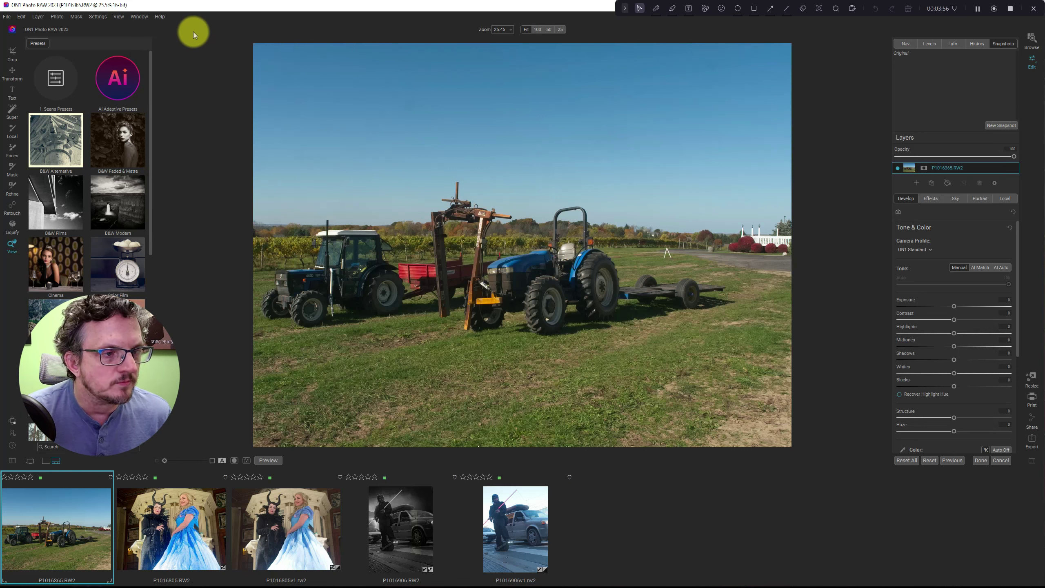
- Select the left tractor with the Super Select tool and apply a Darken adjustment to it
click(13, 114)
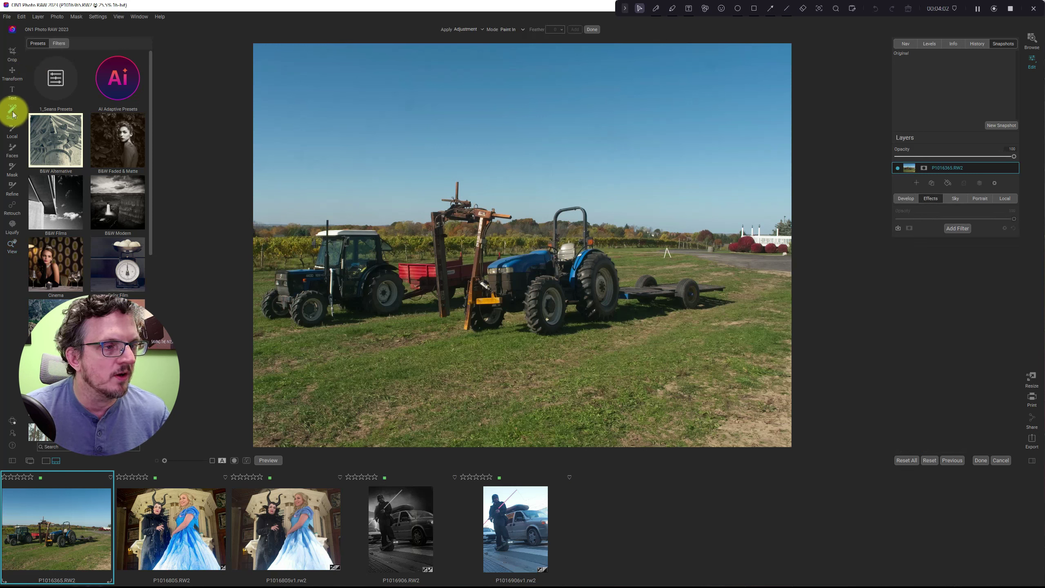
click(356, 202)
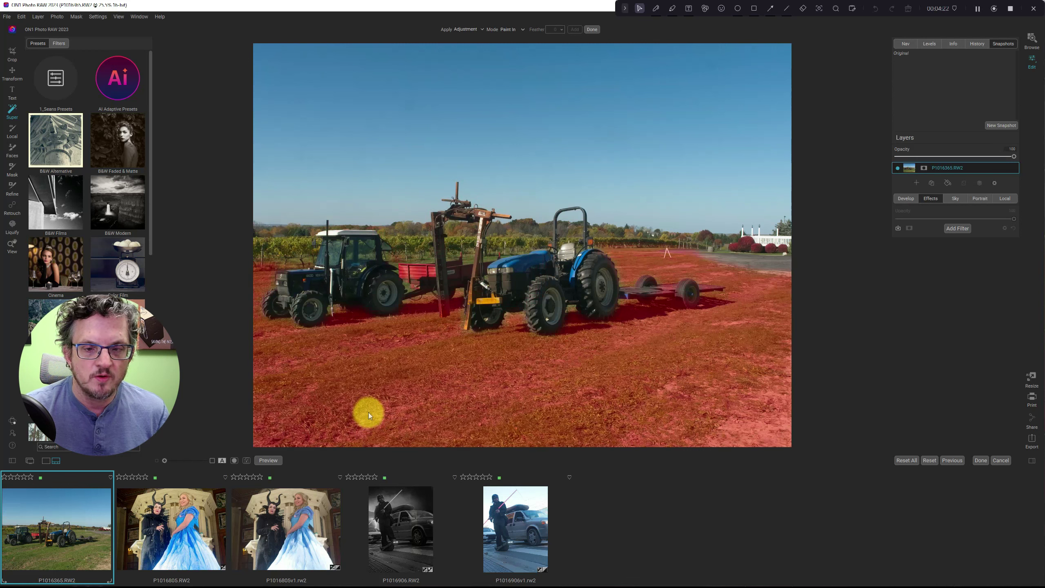
click(352, 286)
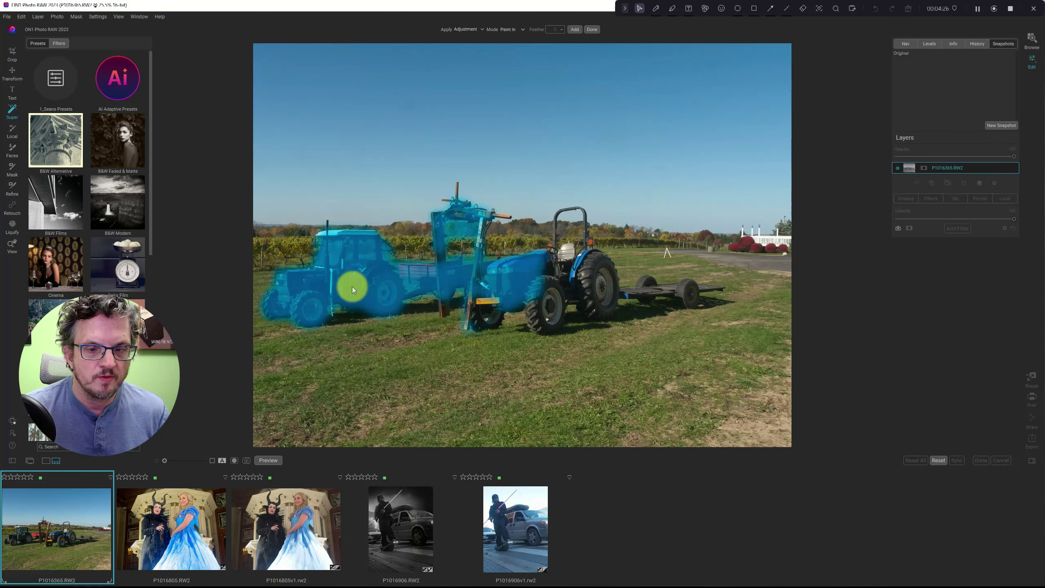
right_click(352, 286)
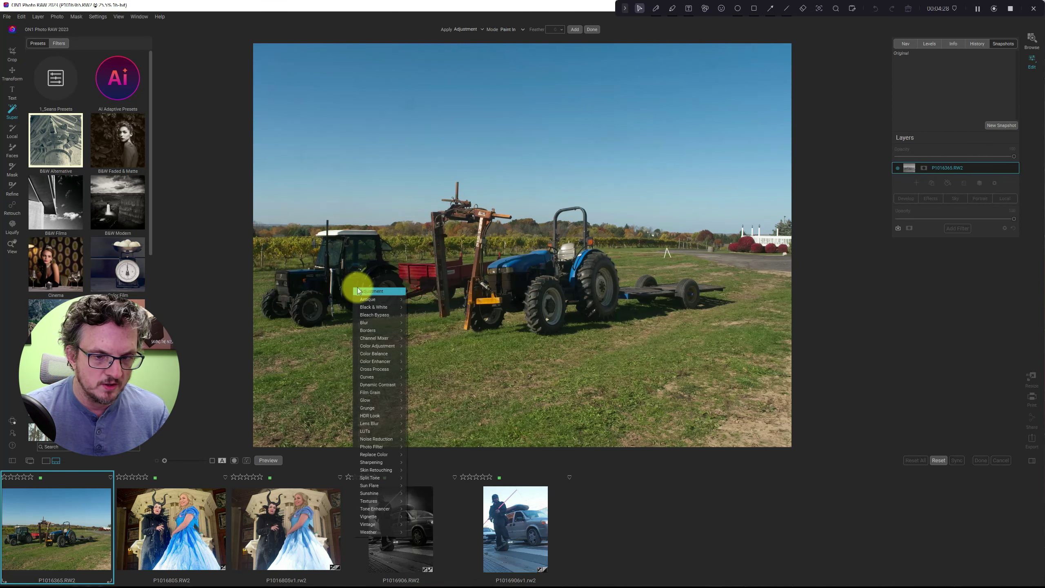
mouse_move(358, 291)
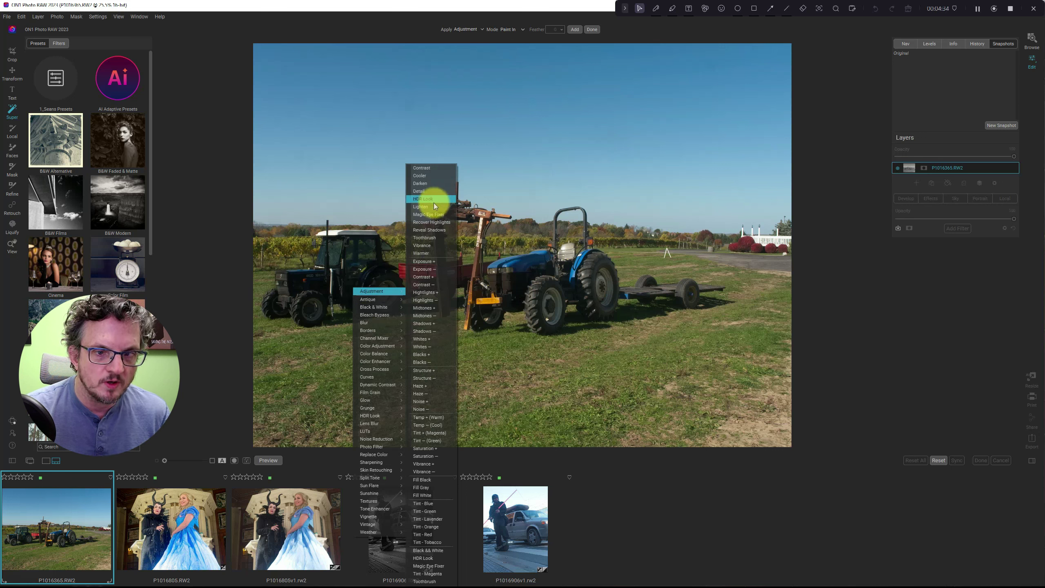
click(436, 189)
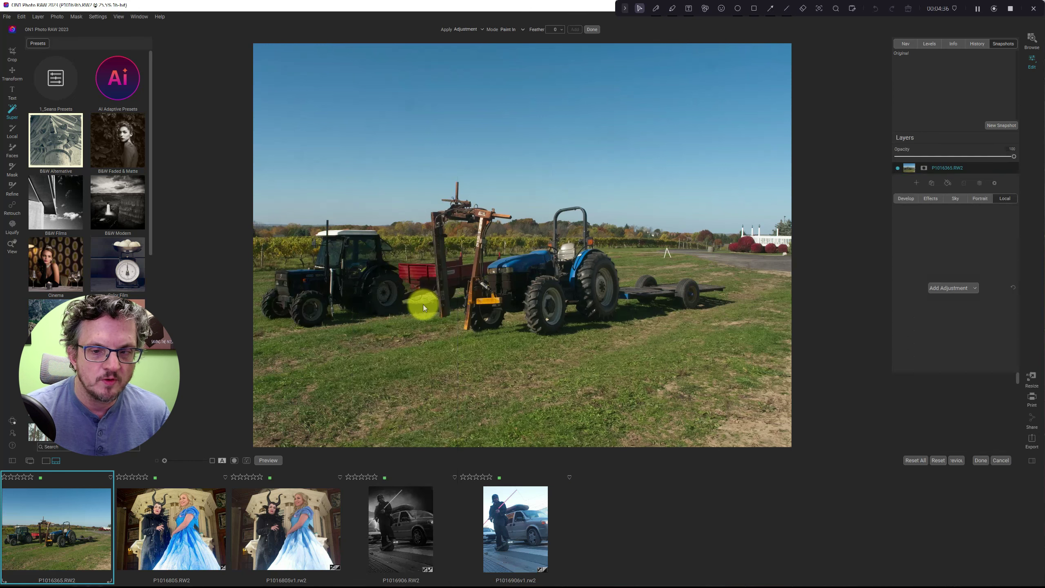
- Check the Darken adjustment's mask as an overlay and reset that mask to solid black
click(516, 303)
key(o)
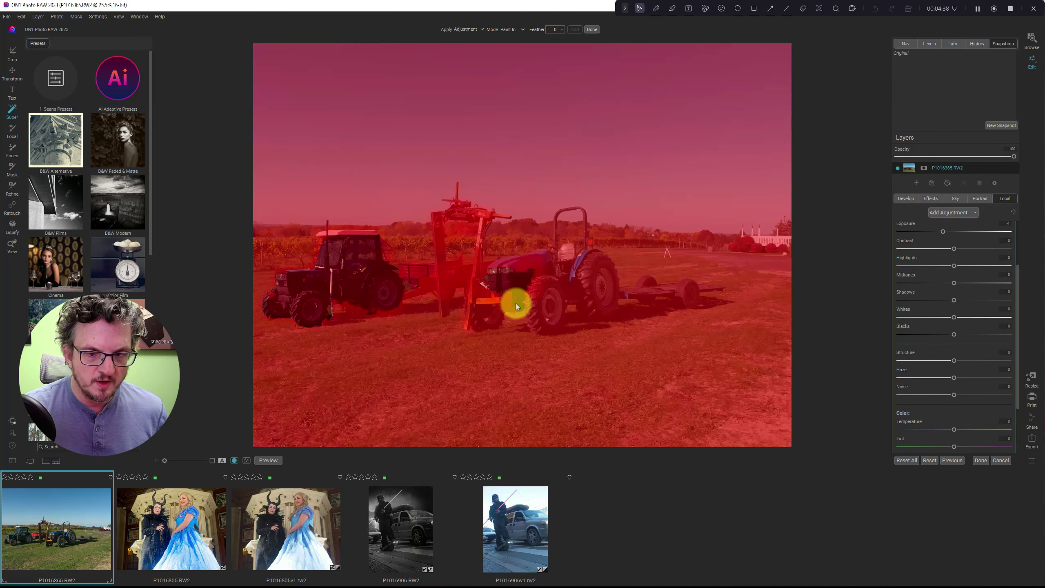
scroll(946, 251, up, 5)
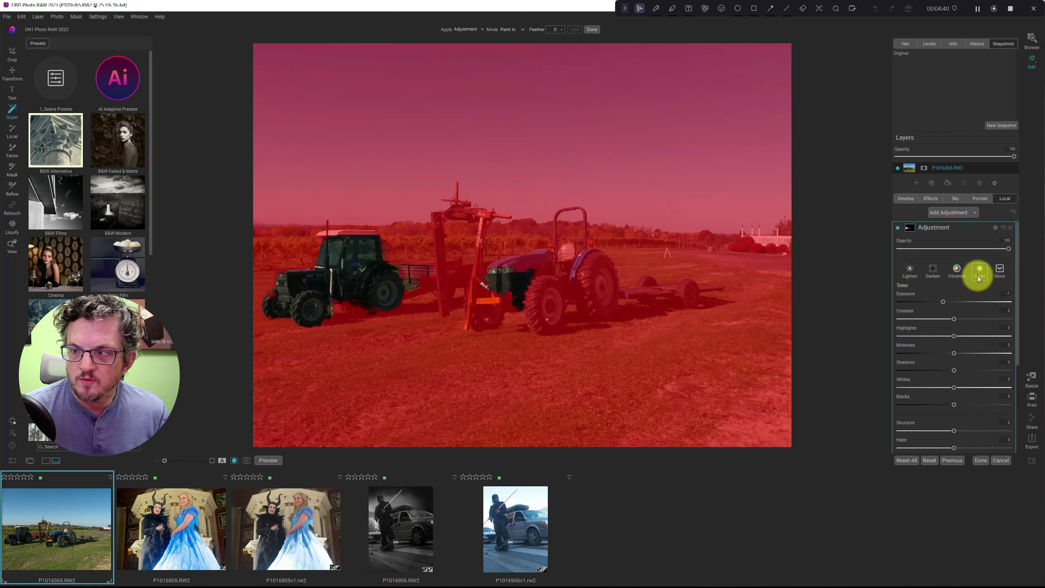
click(910, 227)
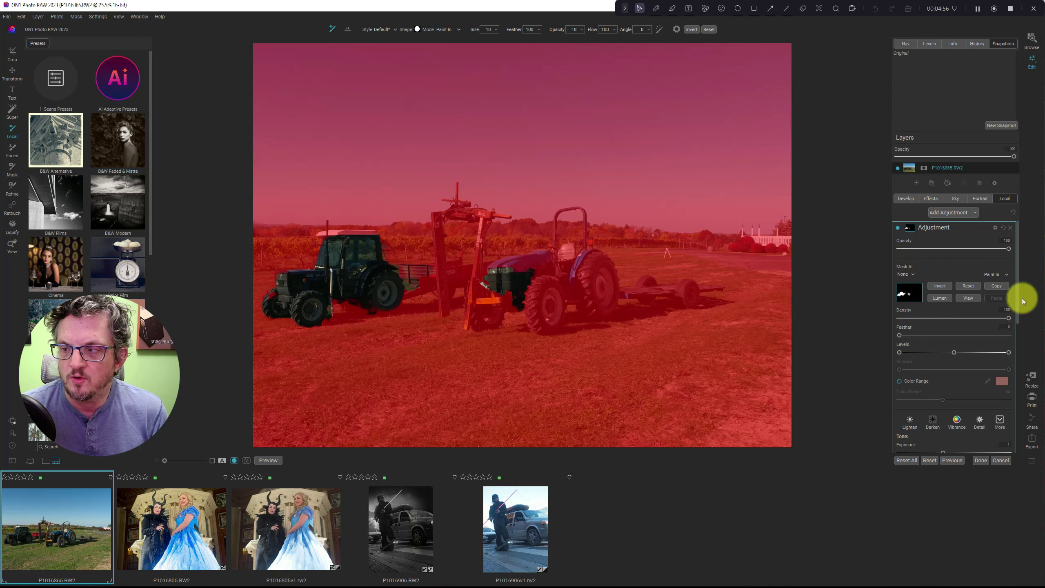
click(964, 286)
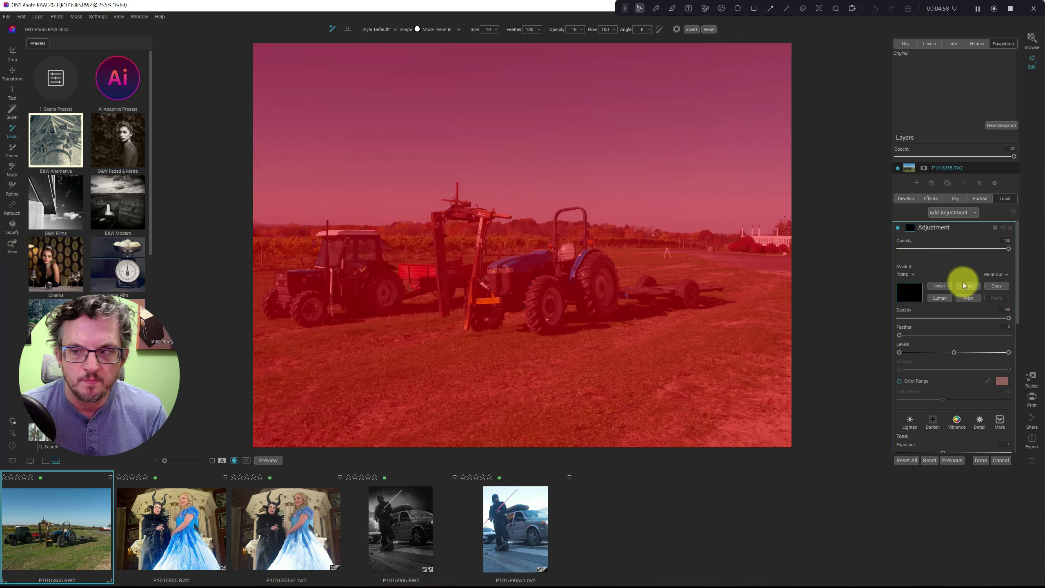
click(939, 286)
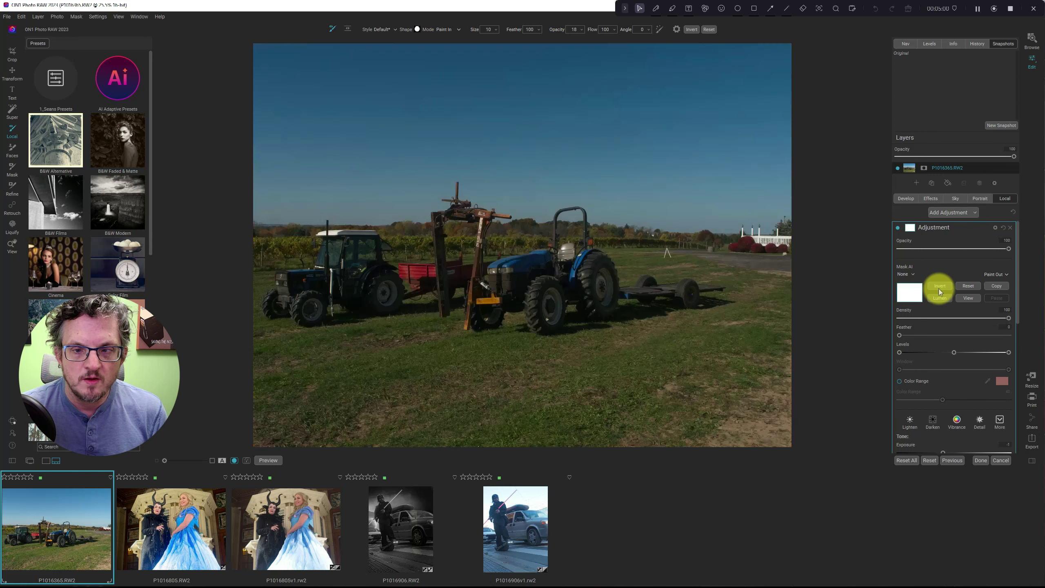
click(968, 285)
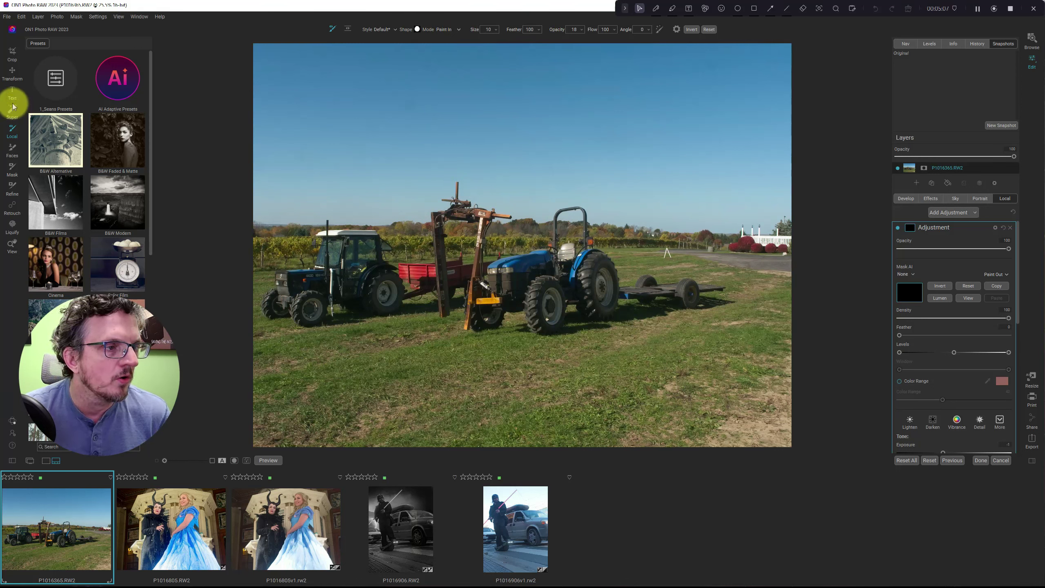
- Mark the sky, distant vineyard and foreground grass as Drop areas with the Quick Mask tool at brush size 150
click(12, 166)
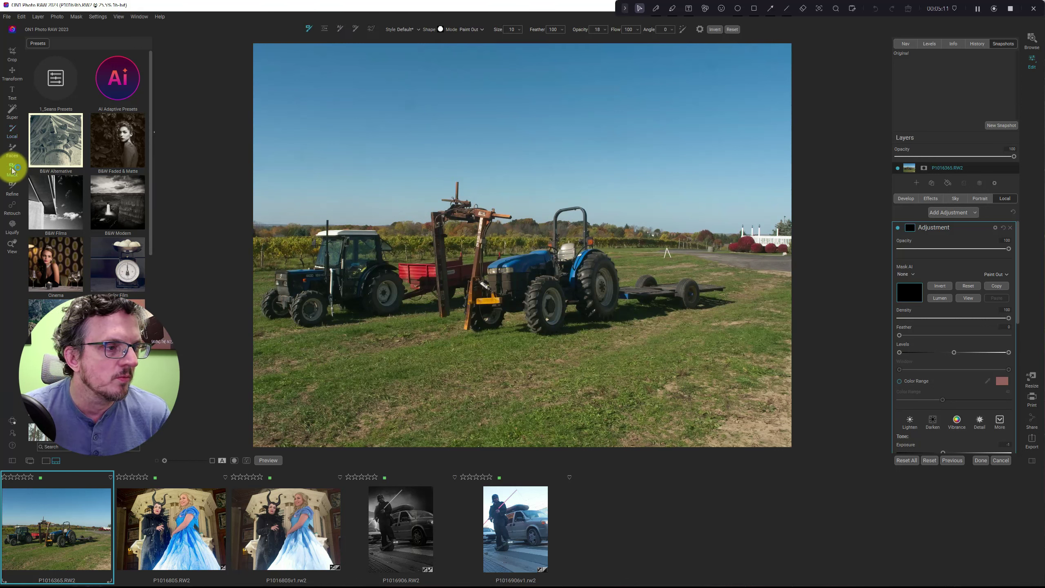
click(353, 29)
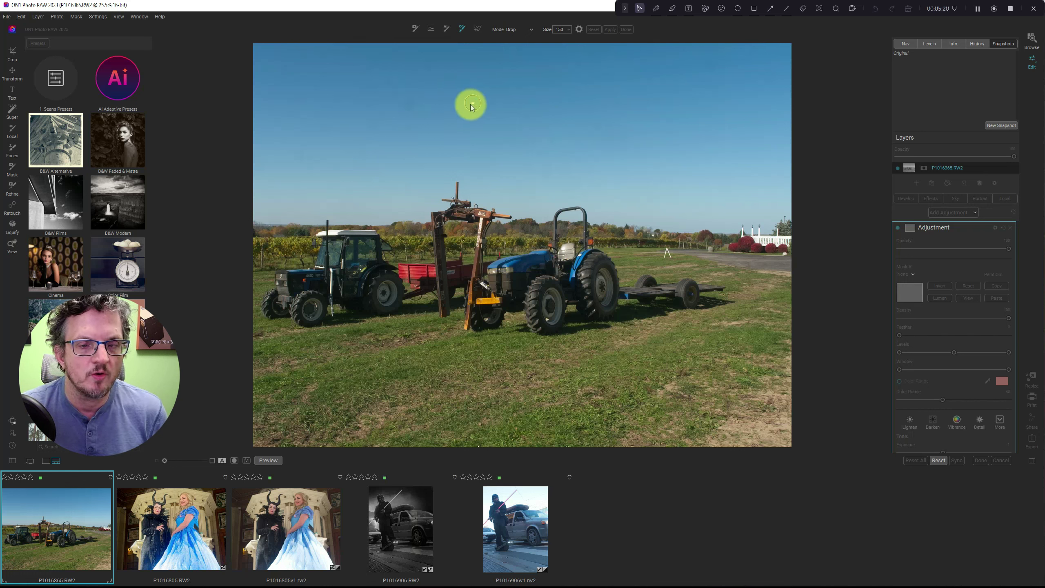
mouse_move(300, 77)
mouse_down()
mouse_move(747, 78)
mouse_move(774, 143)
mouse_move(580, 128)
mouse_move(394, 136)
mouse_move(284, 157)
mouse_move(300, 185)
mouse_move(493, 168)
mouse_move(623, 171)
mouse_move(723, 192)
mouse_move(766, 313)
mouse_move(734, 345)
mouse_move(474, 352)
mouse_move(357, 363)
mouse_move(294, 382)
mouse_move(427, 407)
mouse_move(767, 419)
mouse_up()
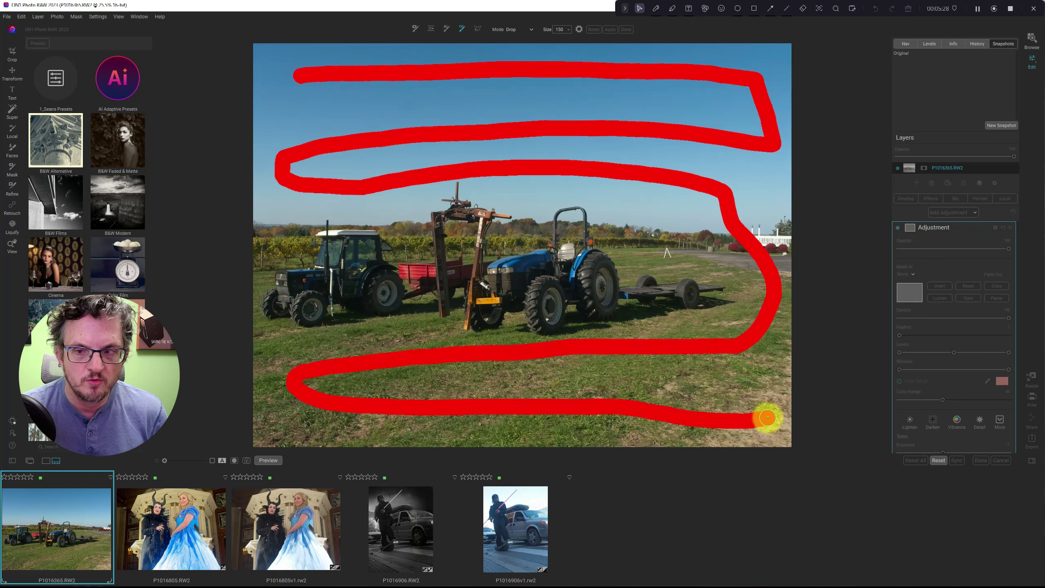
mouse_move(696, 246)
mouse_down()
mouse_move(660, 246)
mouse_move(618, 191)
mouse_up()
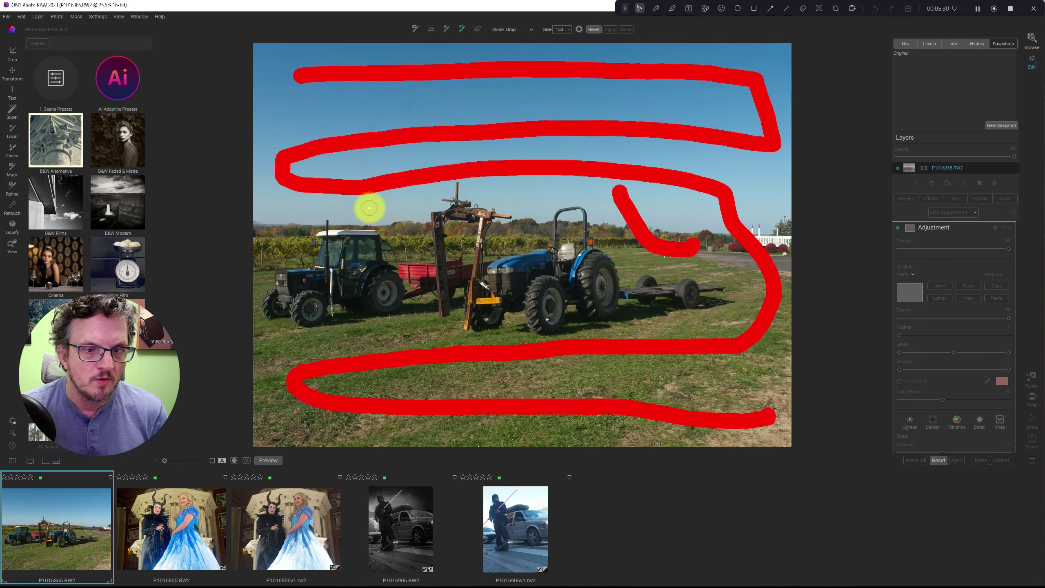
mouse_move(368, 206)
mouse_down()
mouse_move(316, 208)
mouse_move(266, 231)
mouse_move(307, 235)
mouse_up()
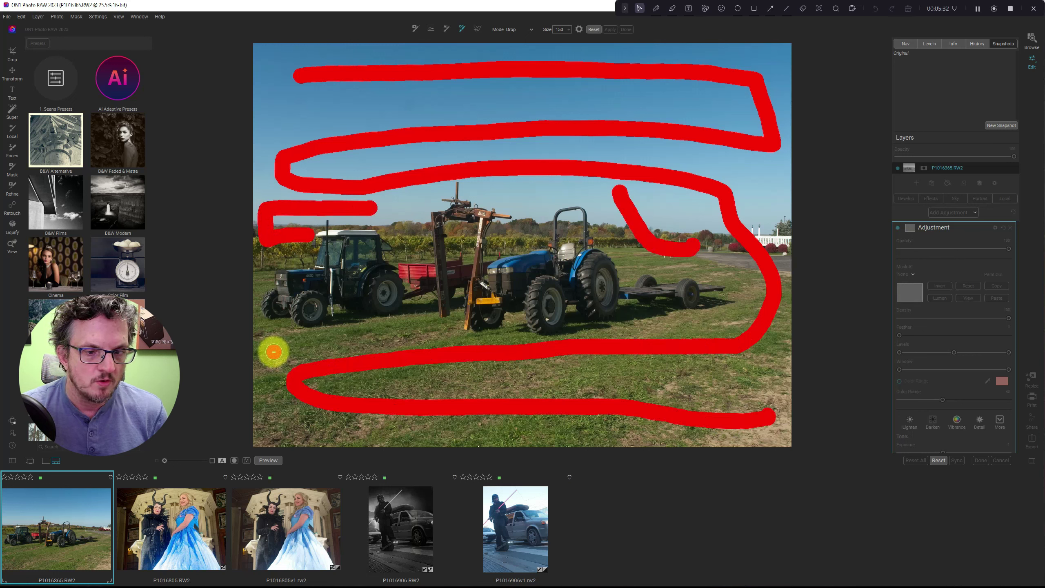
drag(273, 351, 420, 347)
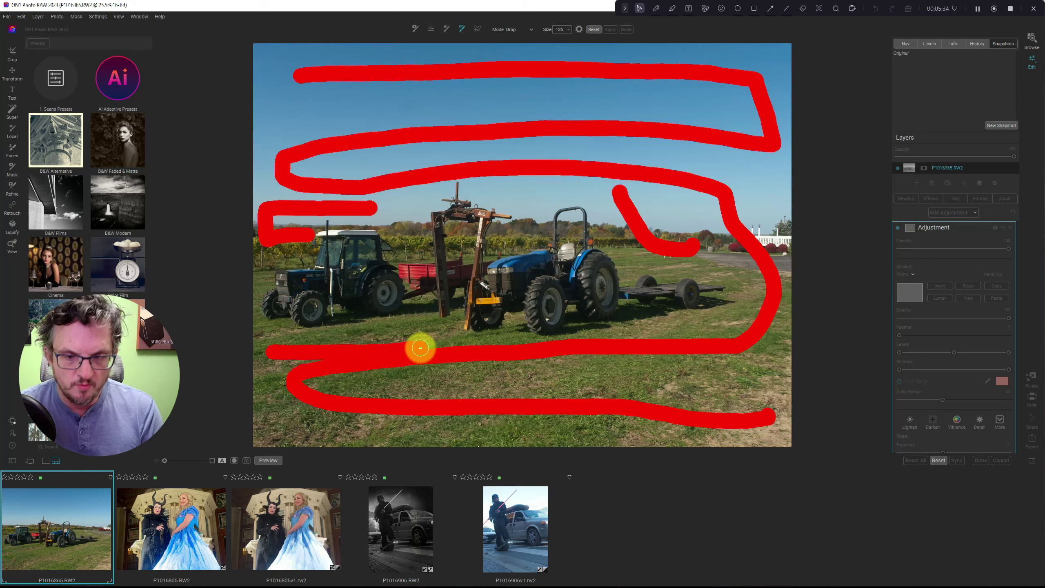
- Mark background close around the tractors, equipment and flatbed trailer, plus the distant white building, as Drop areas at brush size 80
key(bracketleft)
mouse_move(402, 203)
mouse_down()
mouse_move(414, 253)
mouse_move(469, 237)
mouse_move(470, 227)
mouse_up()
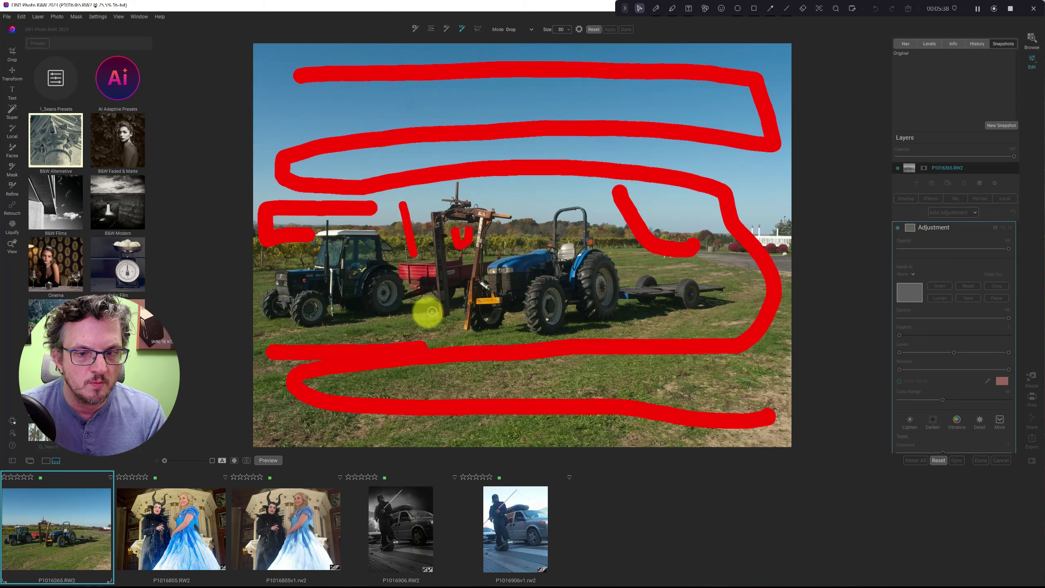
drag(427, 309, 336, 340)
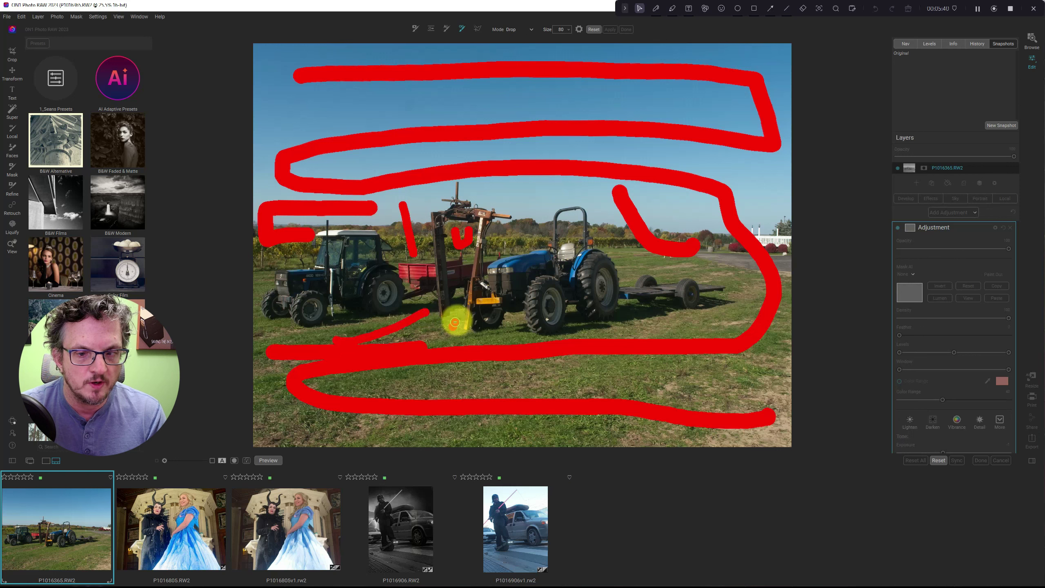
mouse_move(462, 316)
mouse_down()
mouse_move(453, 328)
mouse_move(494, 335)
mouse_up()
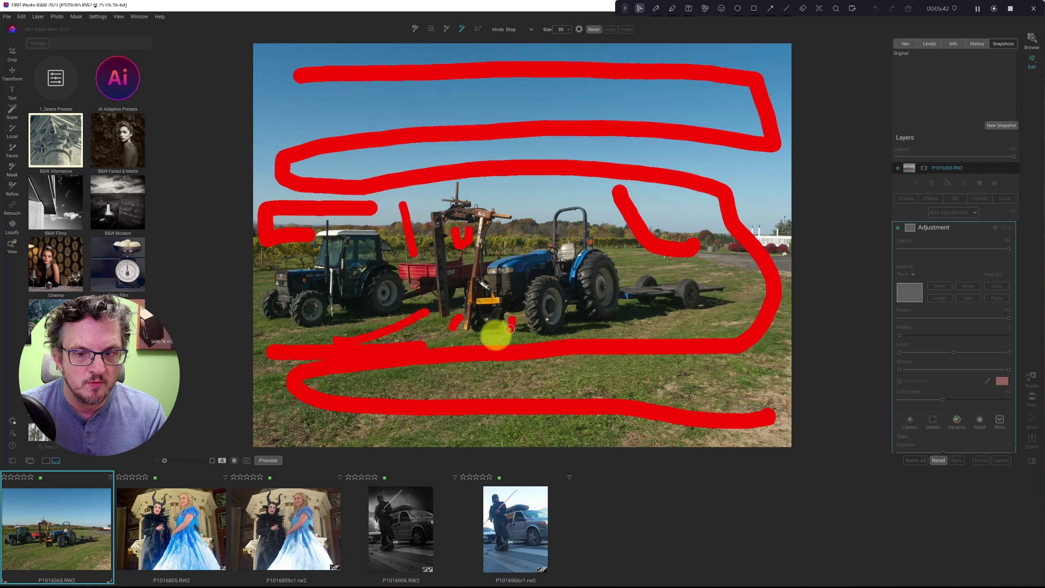
mouse_move(574, 325)
mouse_down()
mouse_move(722, 309)
mouse_move(738, 296)
mouse_move(734, 274)
mouse_move(687, 271)
mouse_move(612, 228)
mouse_move(596, 195)
mouse_move(573, 184)
mouse_move(530, 236)
mouse_move(513, 193)
mouse_move(491, 191)
mouse_up()
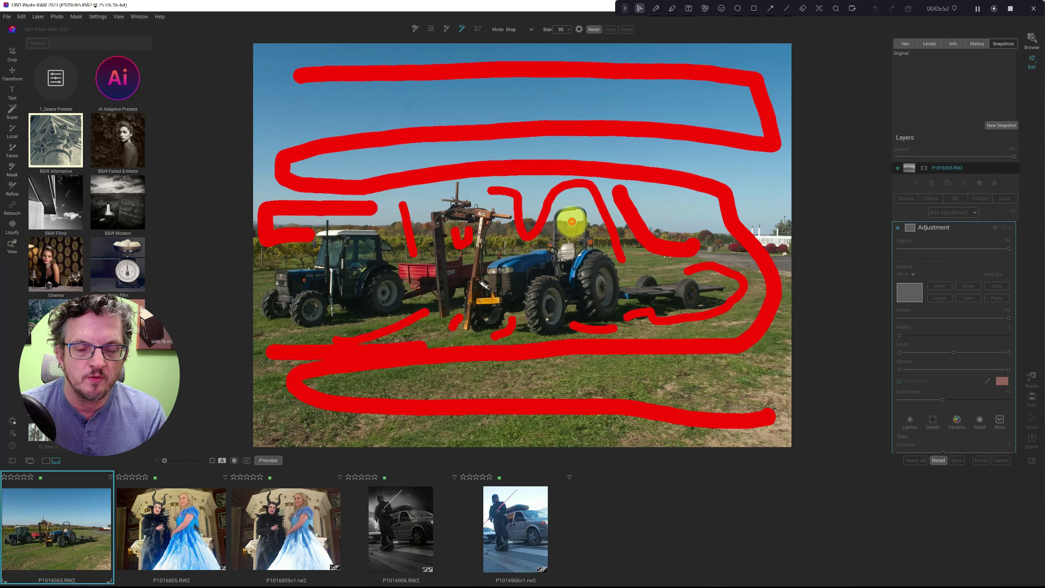
drag(571, 222, 572, 231)
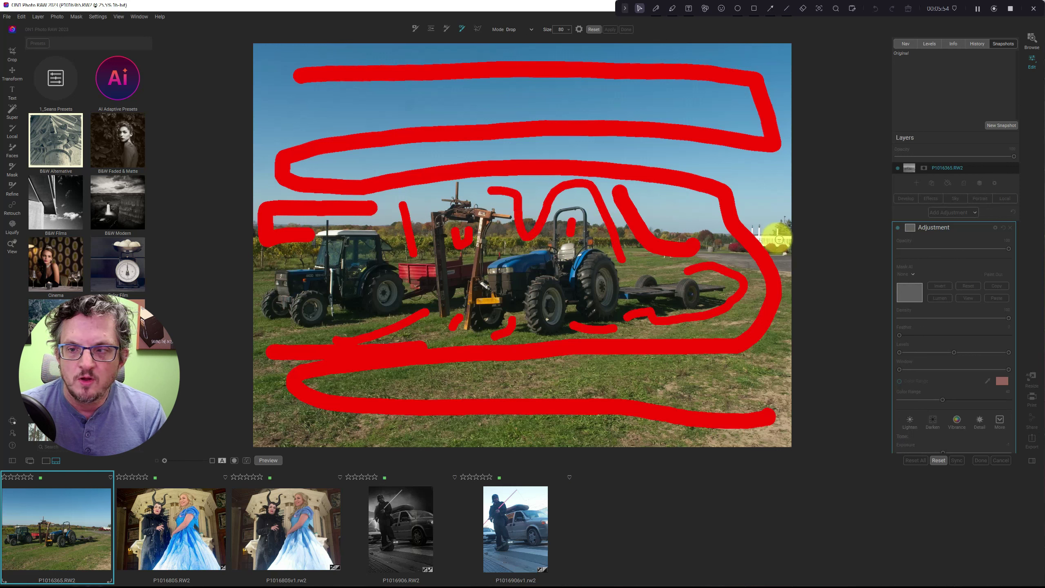
drag(781, 244, 761, 203)
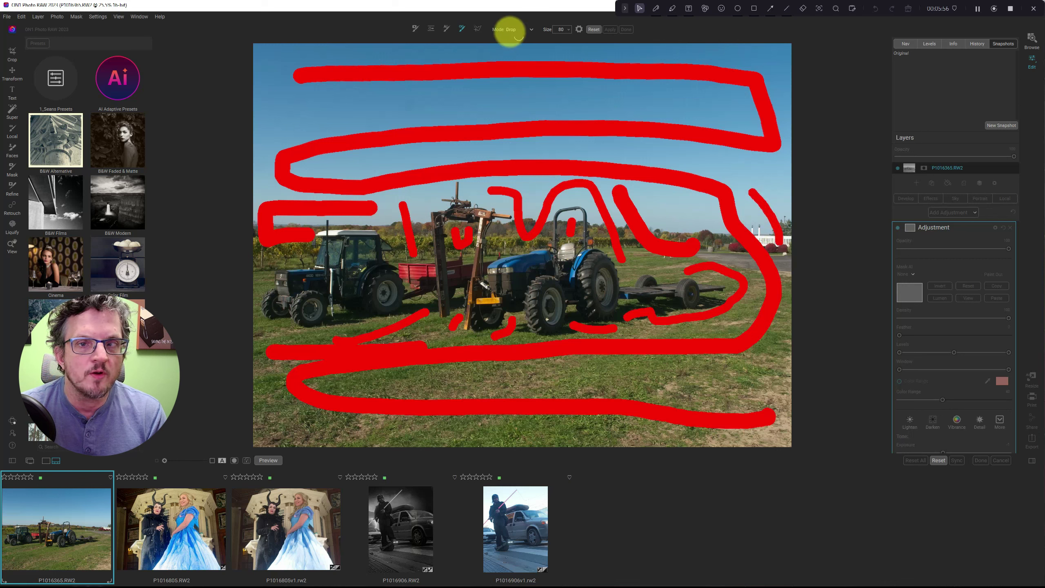
- Mark the left tractor, the red trailer, and the lift frame's left post and crossbar as Keep areas at brush size 80
click(517, 44)
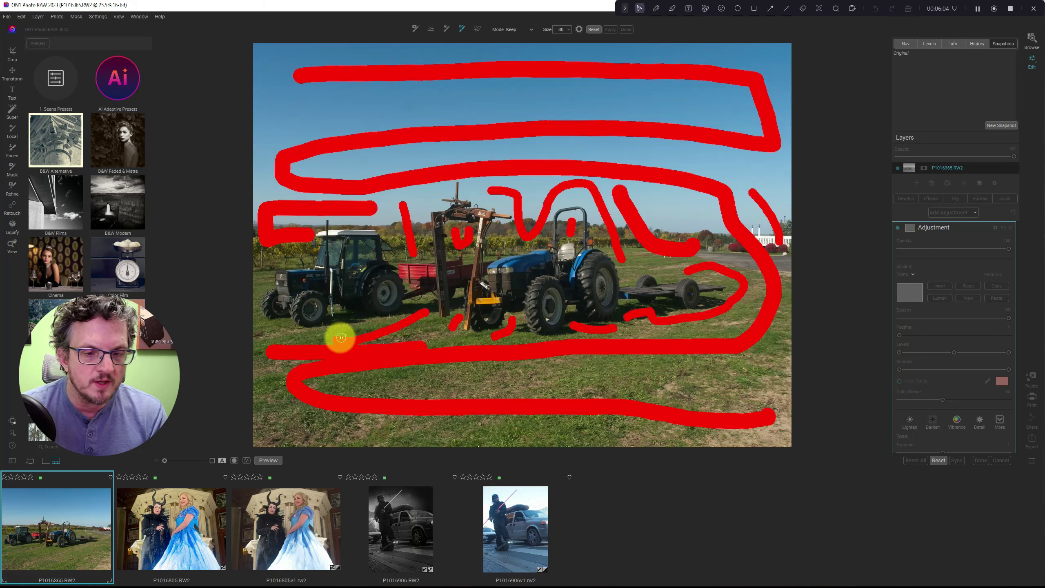
mouse_move(272, 308)
mouse_down()
mouse_move(307, 311)
mouse_move(285, 290)
mouse_move(320, 280)
mouse_move(334, 243)
mouse_move(362, 250)
mouse_move(370, 277)
mouse_move(385, 283)
mouse_move(386, 293)
mouse_move(362, 283)
mouse_move(357, 294)
mouse_move(460, 268)
mouse_up()
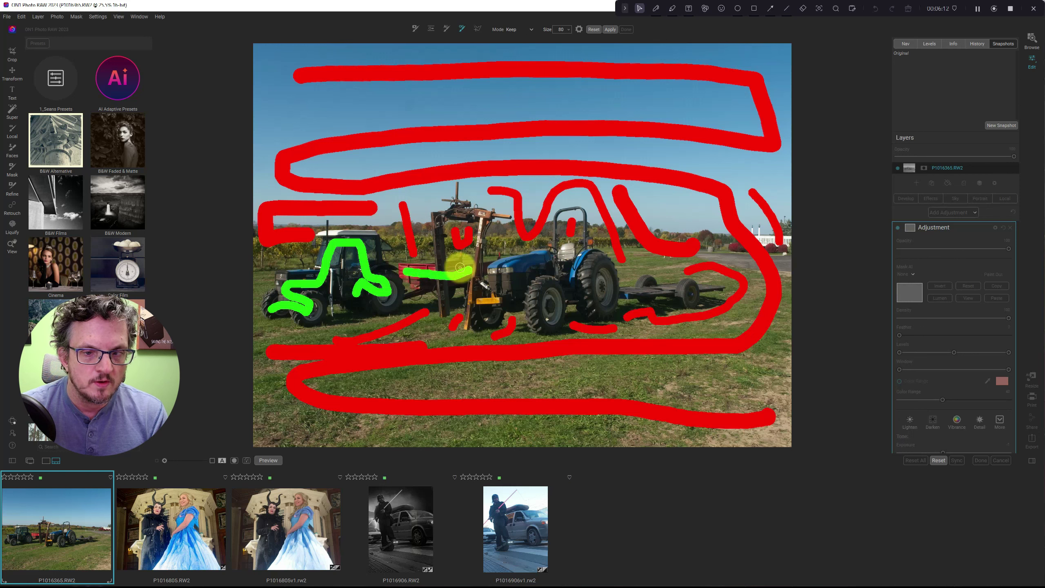
drag(435, 220, 438, 297)
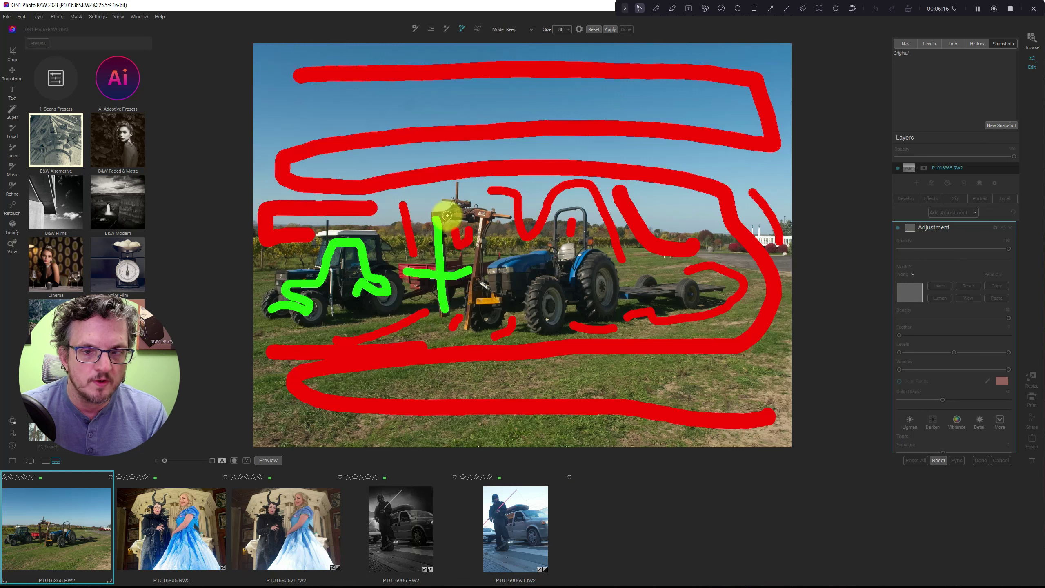
drag(447, 213, 489, 217)
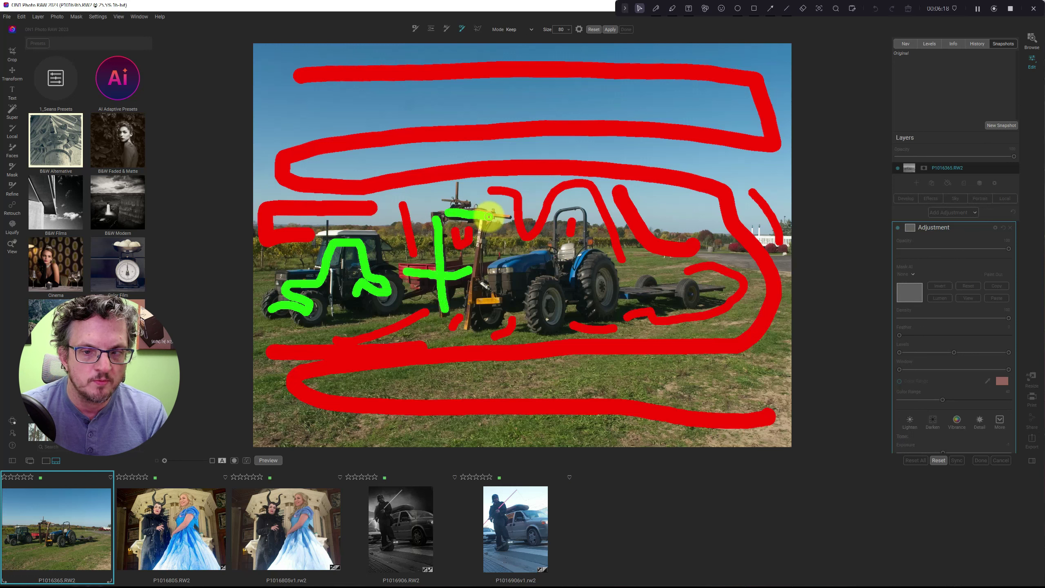
- Mark the lift frame's right post, the right tractor and the flatbed trailer as Keep areas at brush size 60
key(bracketleft)
key(bracketleft)
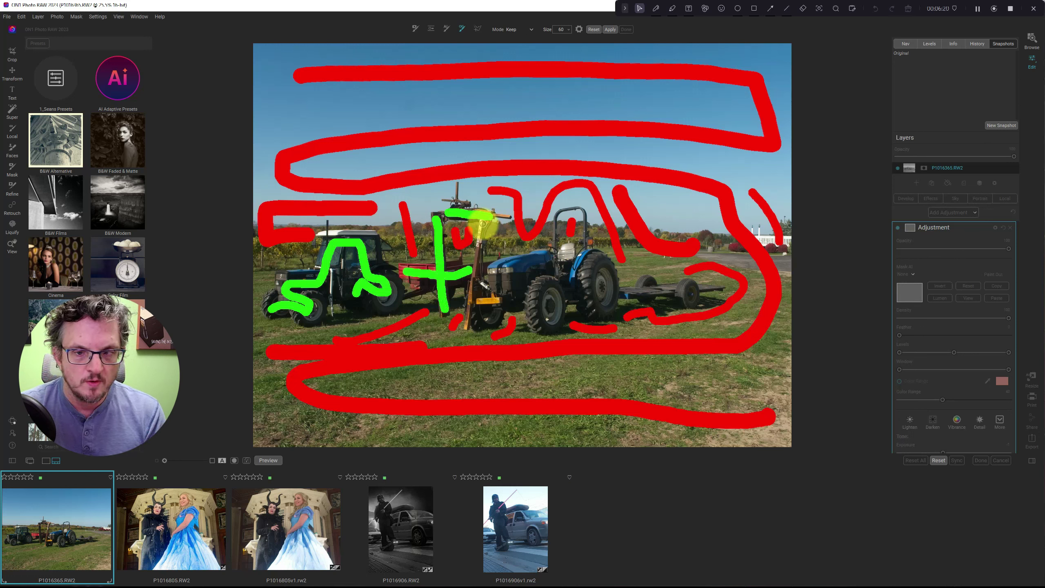
mouse_move(480, 242)
mouse_down()
mouse_move(466, 320)
mouse_move(500, 300)
mouse_move(501, 312)
mouse_move(517, 305)
mouse_move(506, 296)
mouse_move(507, 272)
mouse_move(542, 262)
mouse_move(536, 314)
mouse_move(552, 319)
mouse_move(552, 278)
mouse_move(594, 308)
mouse_move(608, 291)
mouse_move(584, 280)
mouse_up()
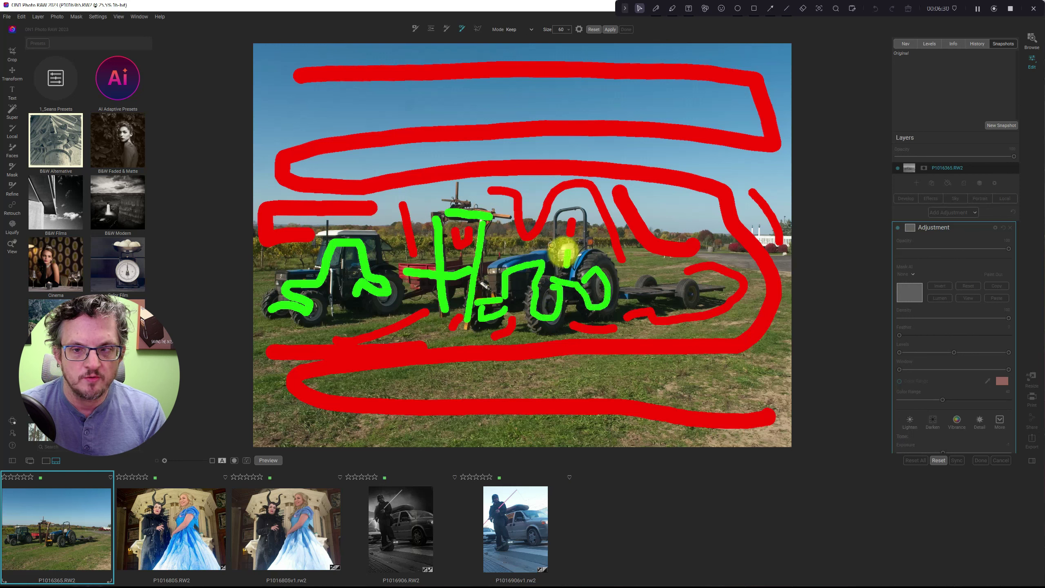
mouse_move(629, 294)
mouse_down()
mouse_move(699, 283)
mouse_move(683, 292)
mouse_move(690, 297)
mouse_move(692, 281)
mouse_move(634, 285)
mouse_move(654, 285)
mouse_move(642, 292)
mouse_up()
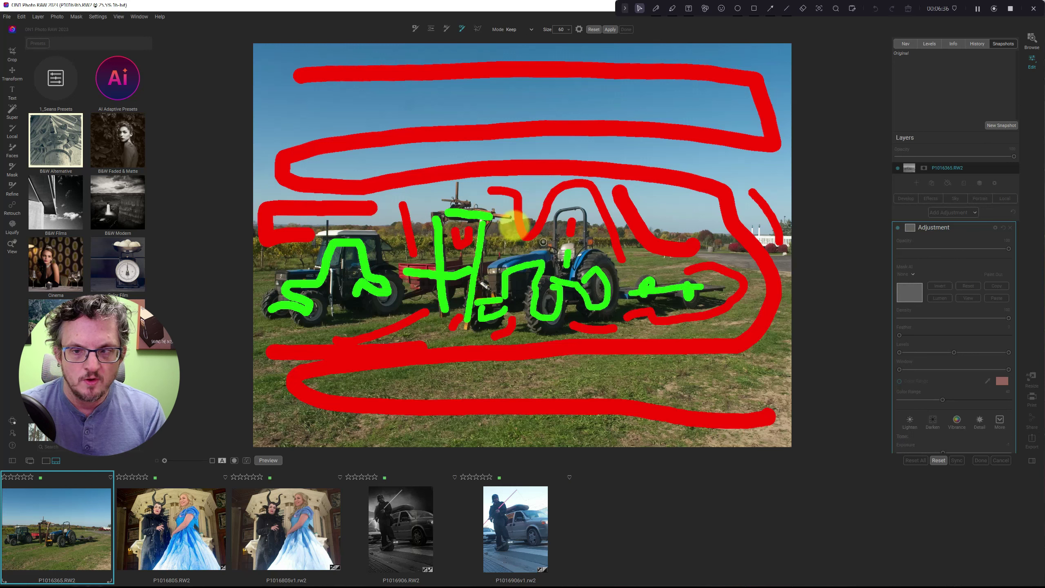
- Mark the right tractor's roll bar, rear fender and hood as Keep areas at brush size 30, and compute the quick mask
click(902, 44)
click(949, 126)
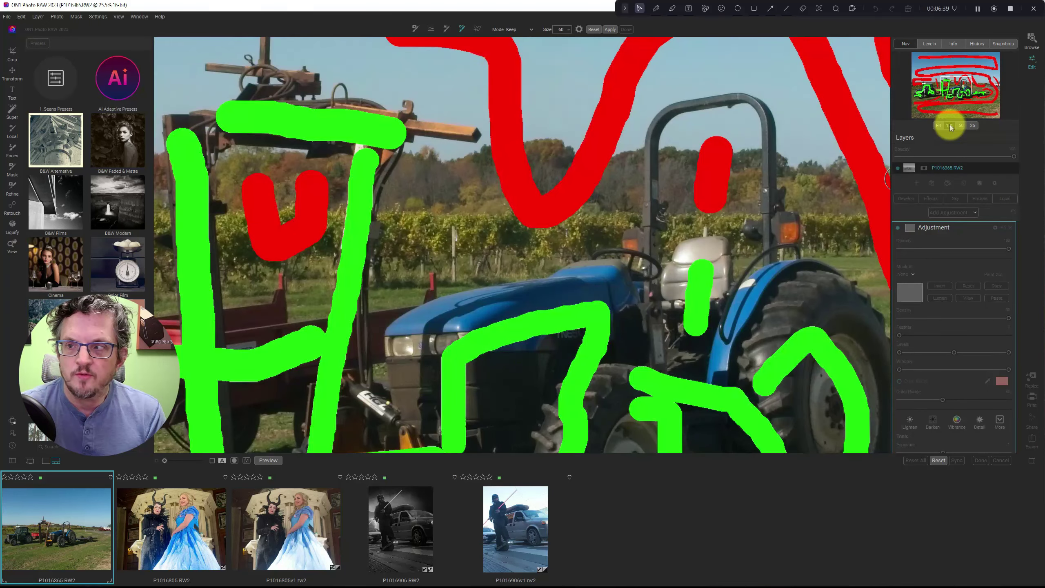
click(965, 88)
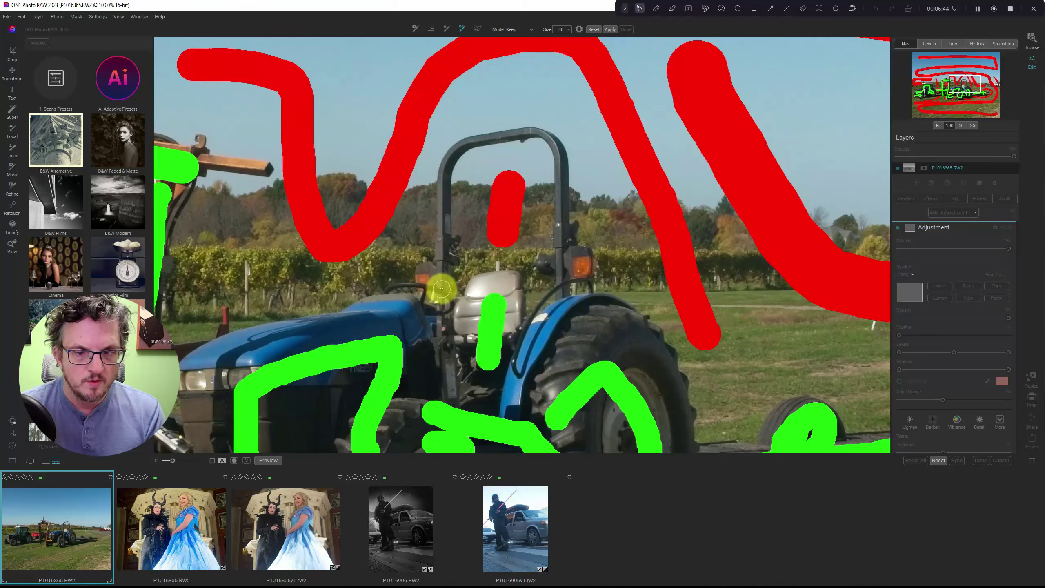
mouse_move(441, 283)
mouse_down()
mouse_move(446, 163)
mouse_move(461, 137)
mouse_move(537, 137)
mouse_move(561, 169)
mouse_move(566, 299)
mouse_move(627, 315)
mouse_move(618, 305)
mouse_move(554, 334)
mouse_move(530, 373)
mouse_up()
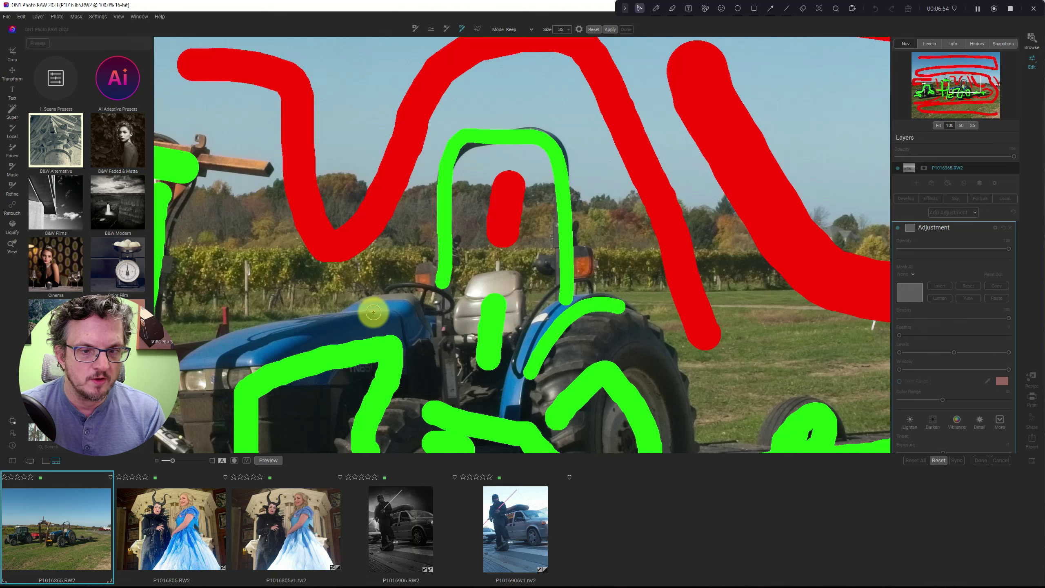
mouse_move(375, 311)
mouse_down()
mouse_move(229, 350)
mouse_move(197, 391)
mouse_move(203, 429)
mouse_up()
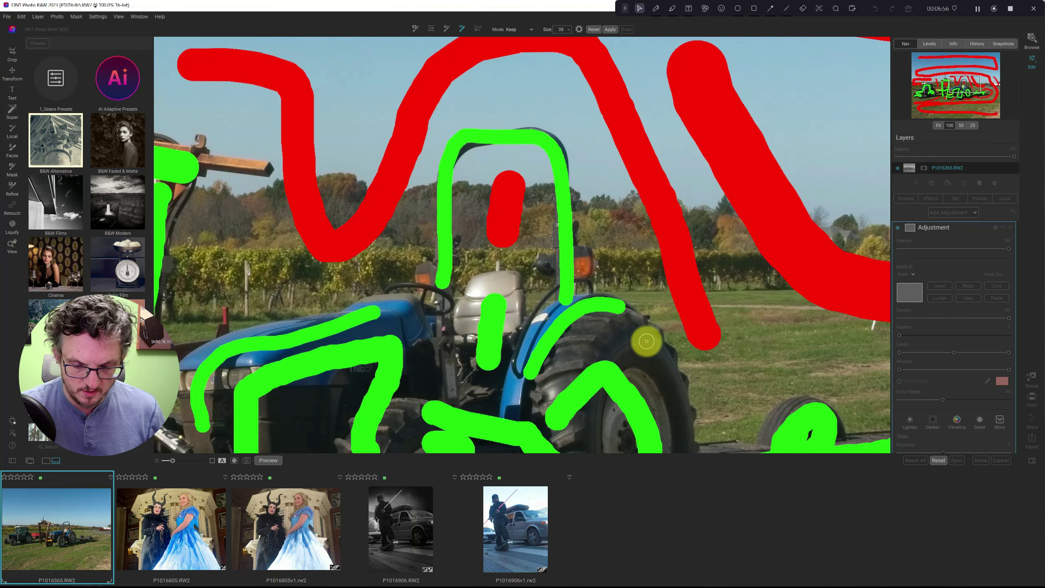
key(ctrl+0)
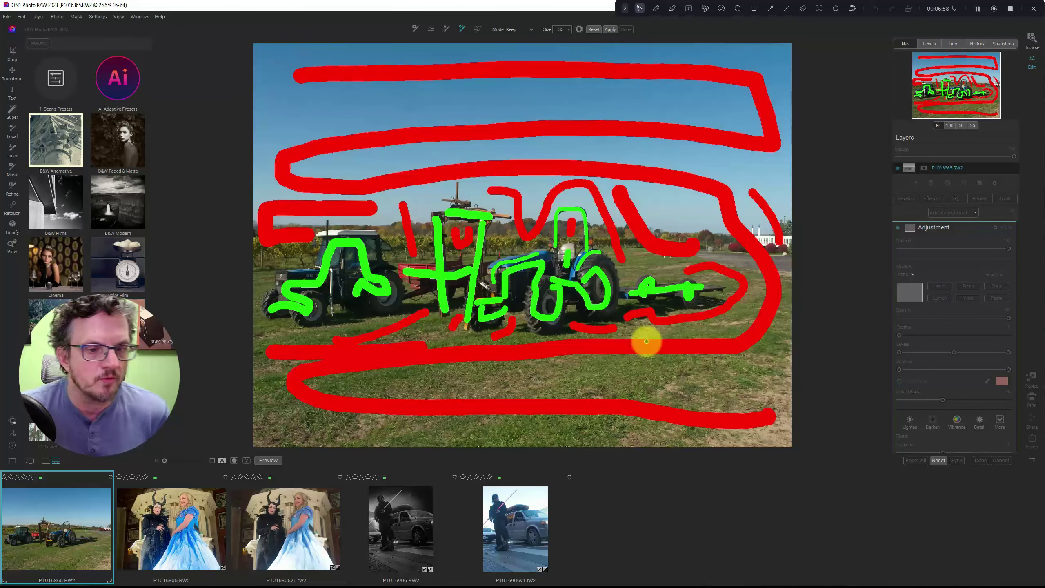
click(610, 30)
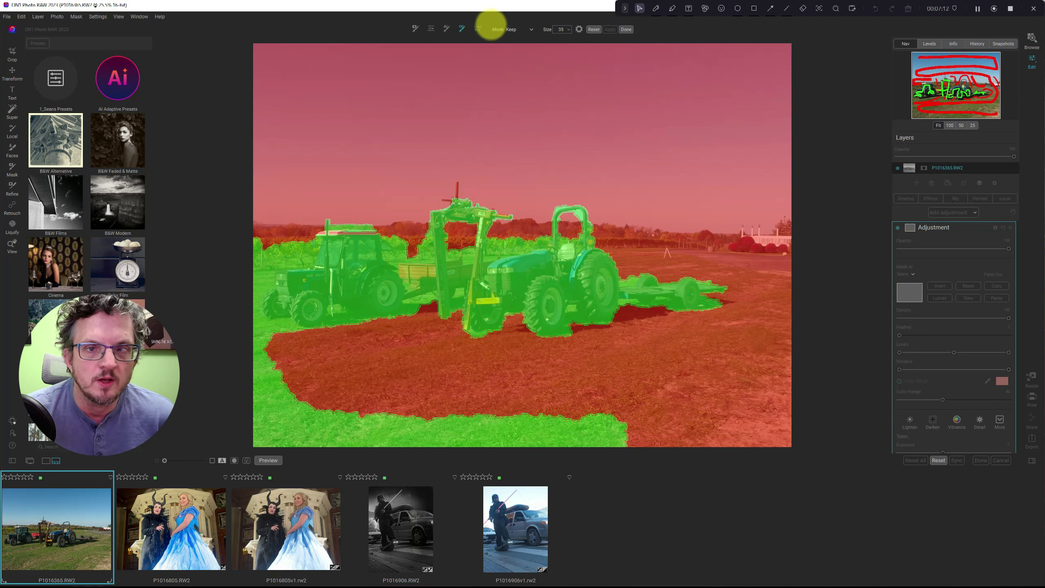
- Mark the wrongly kept grass, vineyard and roll bar edge spots as Drop areas, and recompute the quick mask
click(515, 29)
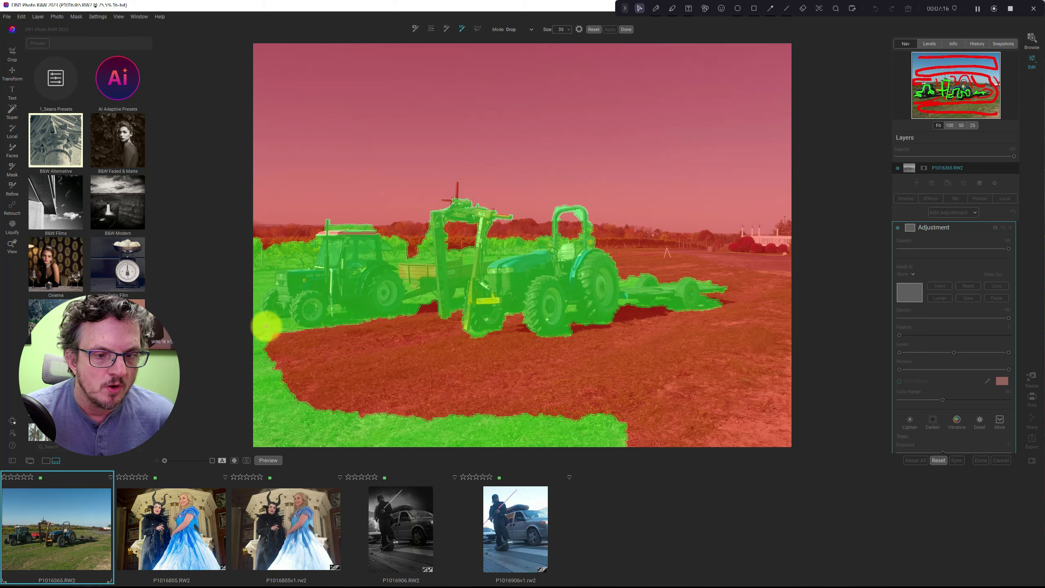
mouse_move(282, 326)
mouse_down()
mouse_move(262, 330)
mouse_move(258, 370)
mouse_move(313, 485)
mouse_move(371, 510)
mouse_move(469, 487)
mouse_move(373, 469)
mouse_move(323, 432)
mouse_move(621, 430)
mouse_up()
mouse_move(310, 247)
mouse_down()
mouse_move(278, 255)
mouse_move(263, 291)
mouse_move(259, 247)
mouse_up()
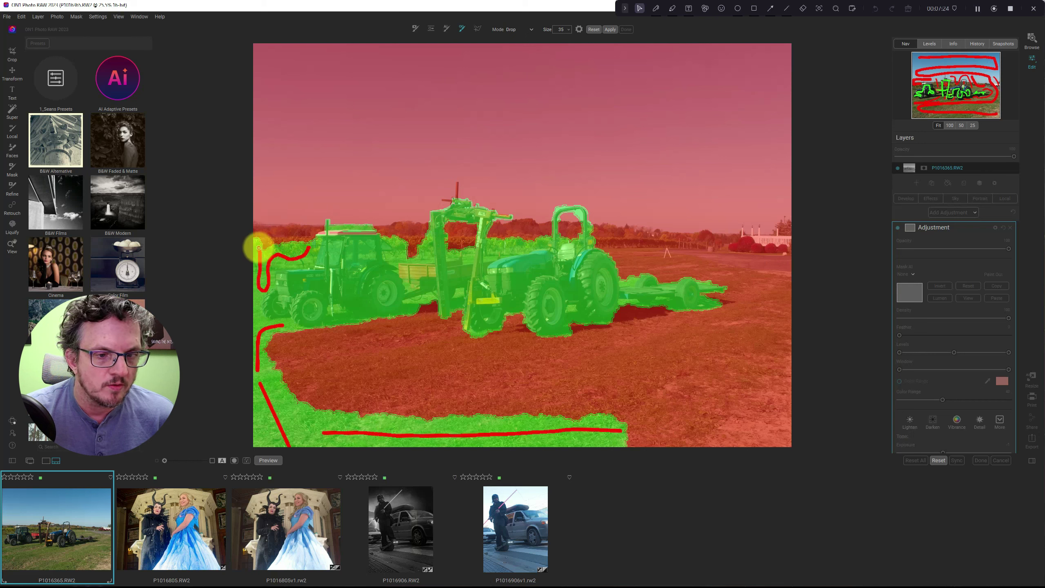
mouse_move(257, 294)
mouse_down()
mouse_move(266, 329)
mouse_move(280, 331)
mouse_up()
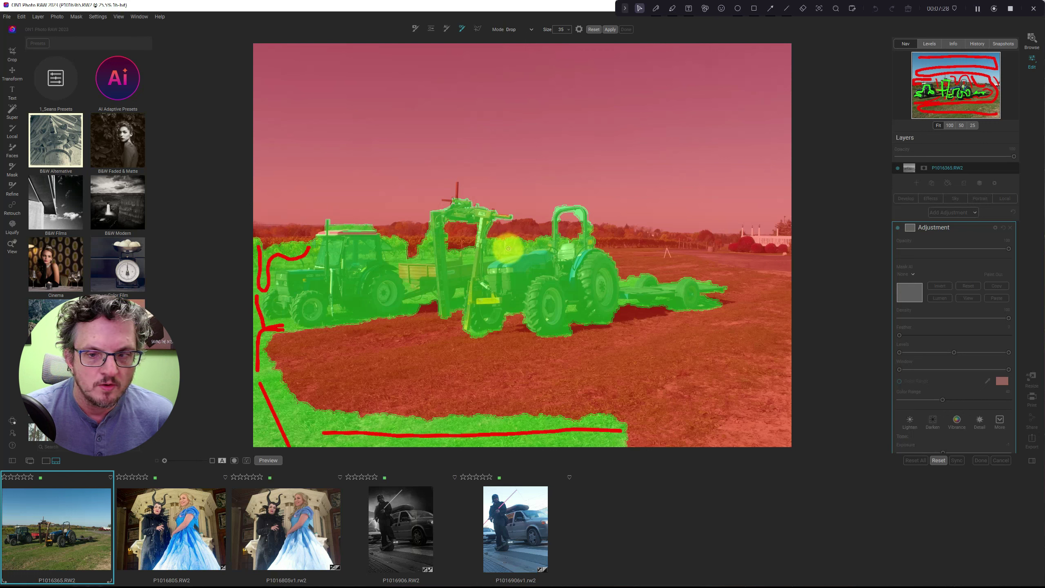
mouse_move(509, 248)
mouse_down()
mouse_move(497, 251)
mouse_move(544, 240)
mouse_move(522, 246)
mouse_up()
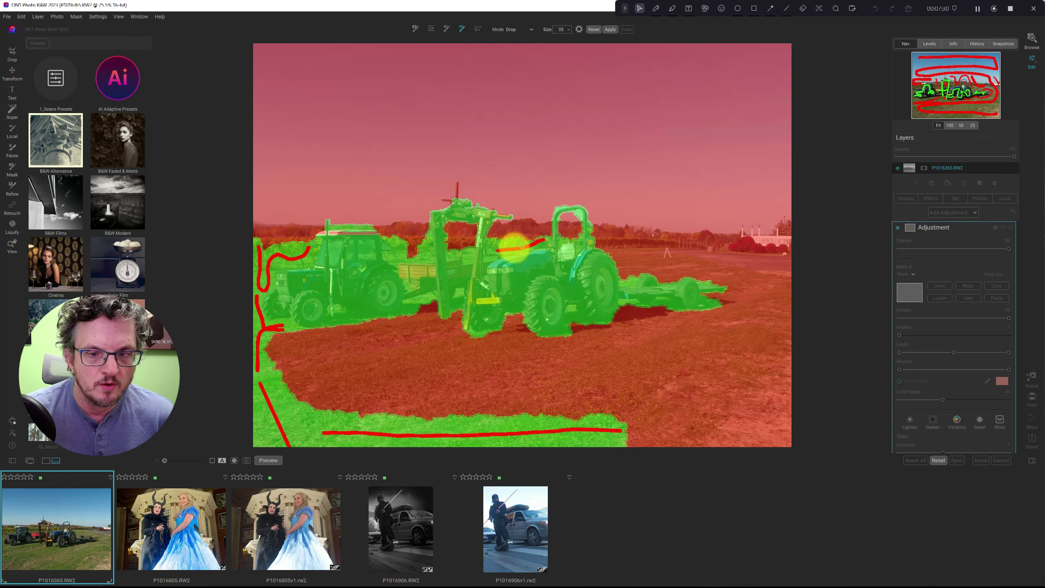
mouse_move(396, 238)
mouse_down()
mouse_move(427, 251)
mouse_move(431, 238)
mouse_move(476, 250)
mouse_up()
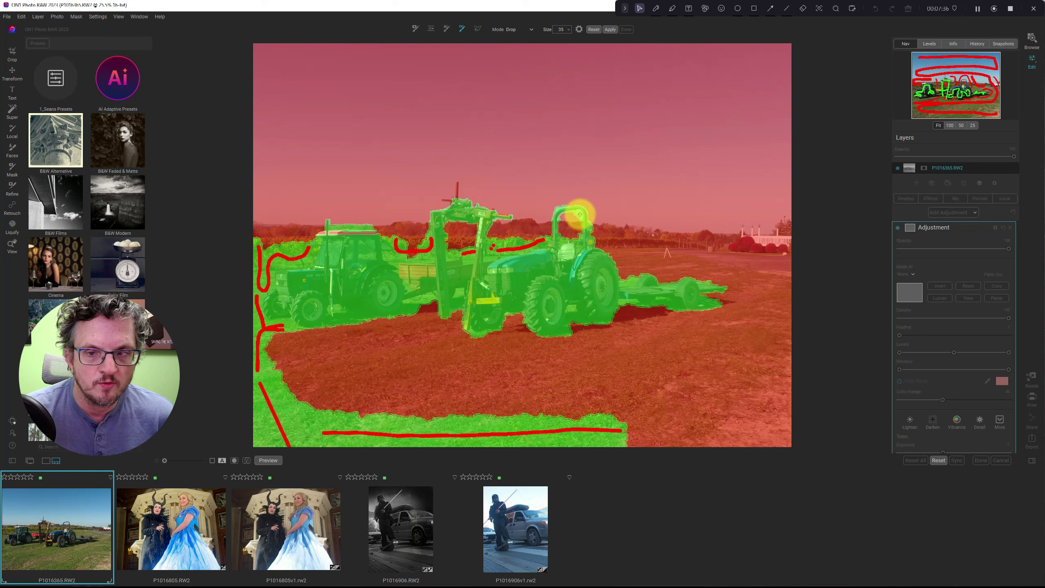
click(580, 215)
click(591, 227)
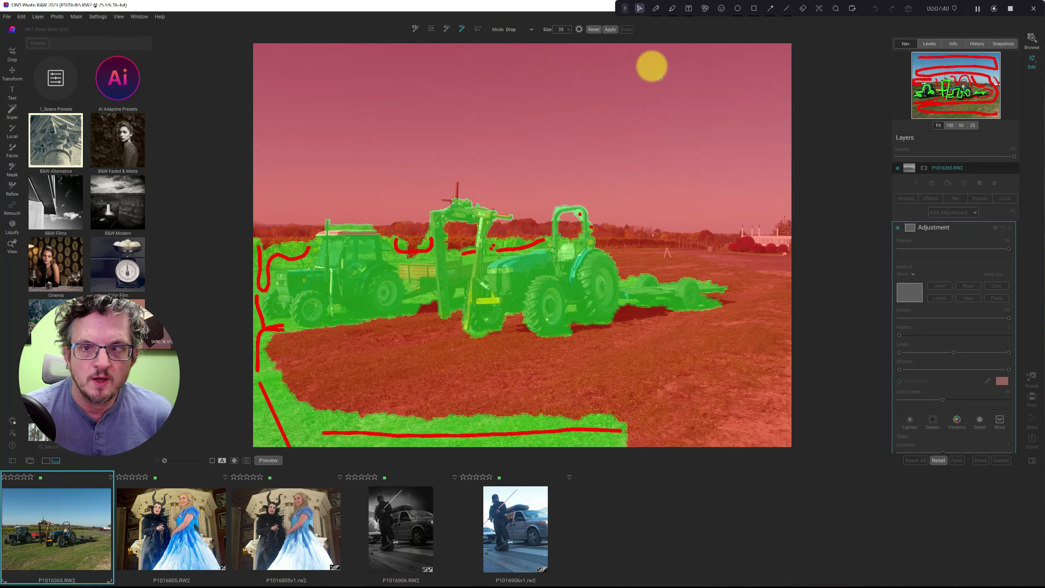
click(606, 31)
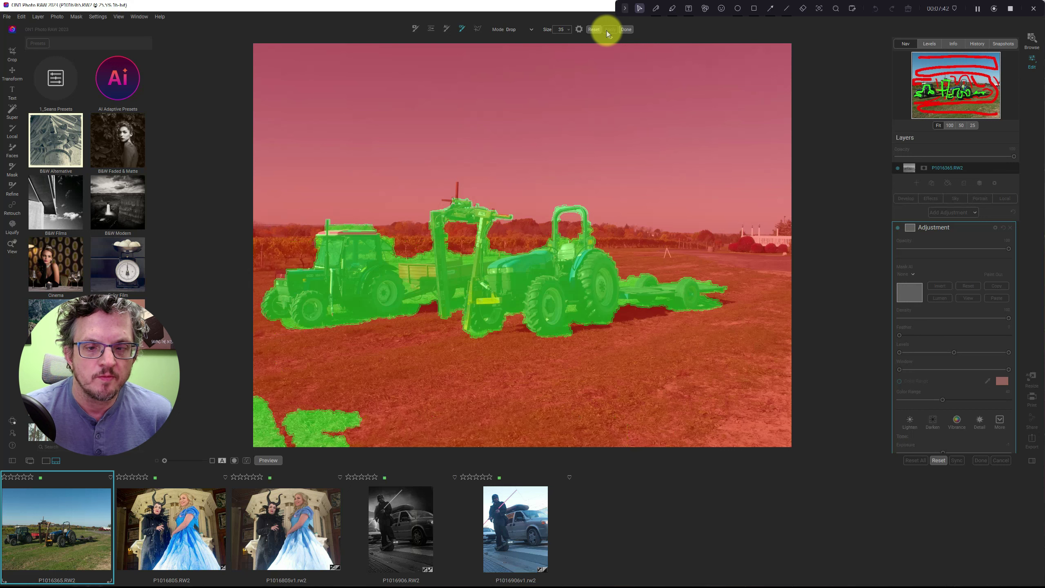
- Drop the leftover lower-left grass patches and the ground beneath the tractors and flatbed trailer, and apply the quick mask
mouse_move(263, 410)
mouse_down()
mouse_move(279, 447)
mouse_move(333, 451)
mouse_move(310, 423)
mouse_move(344, 418)
mouse_up()
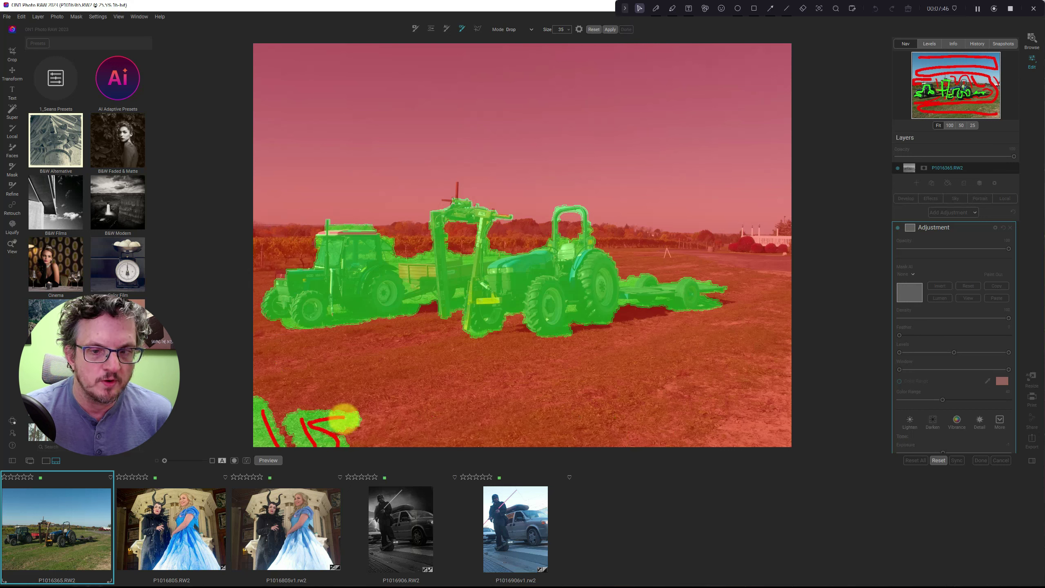
mouse_move(409, 307)
mouse_down()
mouse_move(431, 298)
mouse_move(397, 314)
mouse_up()
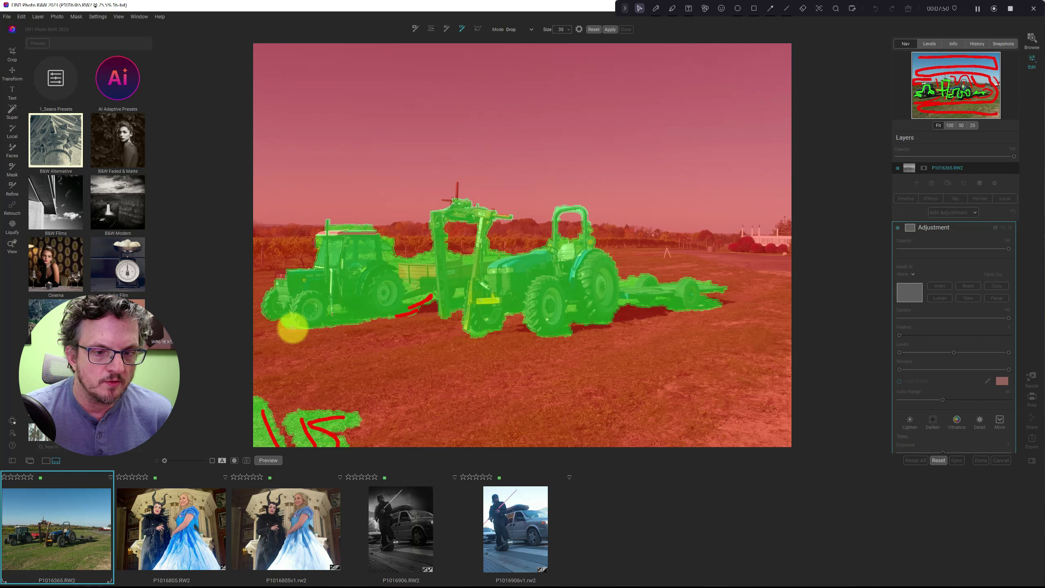
drag(292, 327, 289, 324)
mouse_move(563, 333)
mouse_down()
mouse_move(571, 305)
mouse_move(587, 322)
mouse_up()
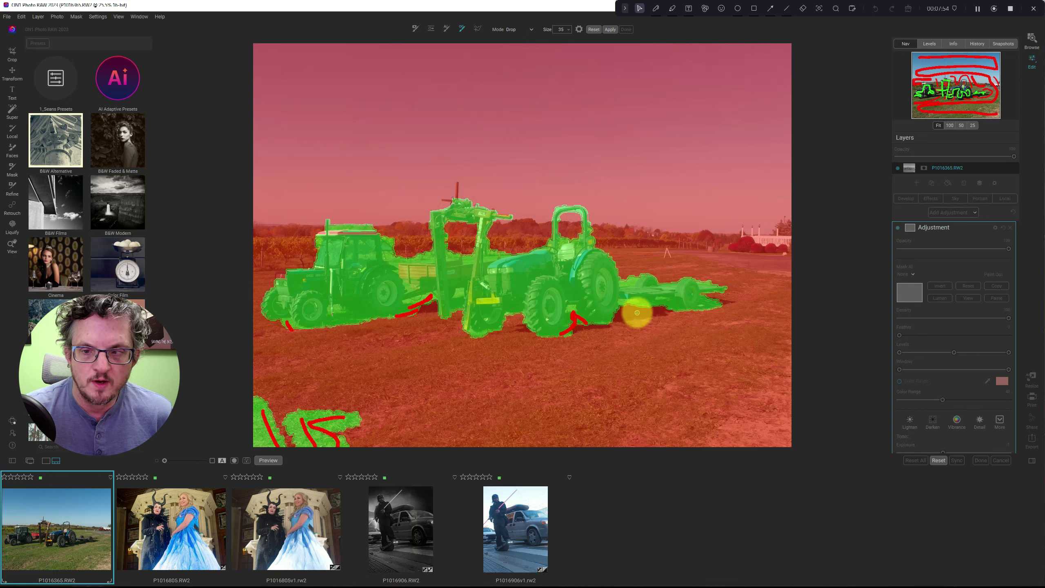
drag(658, 304, 714, 304)
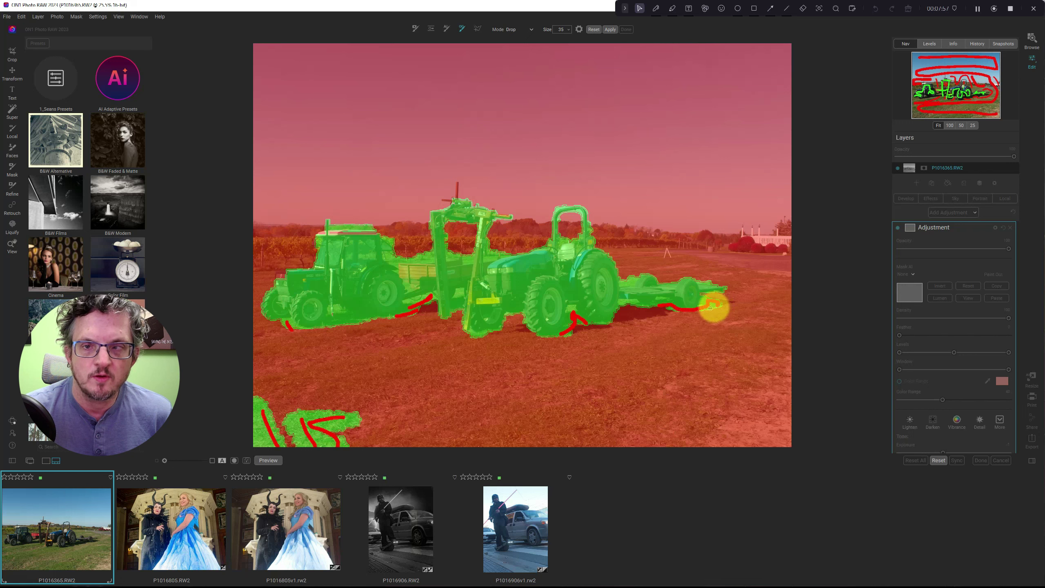
click(610, 30)
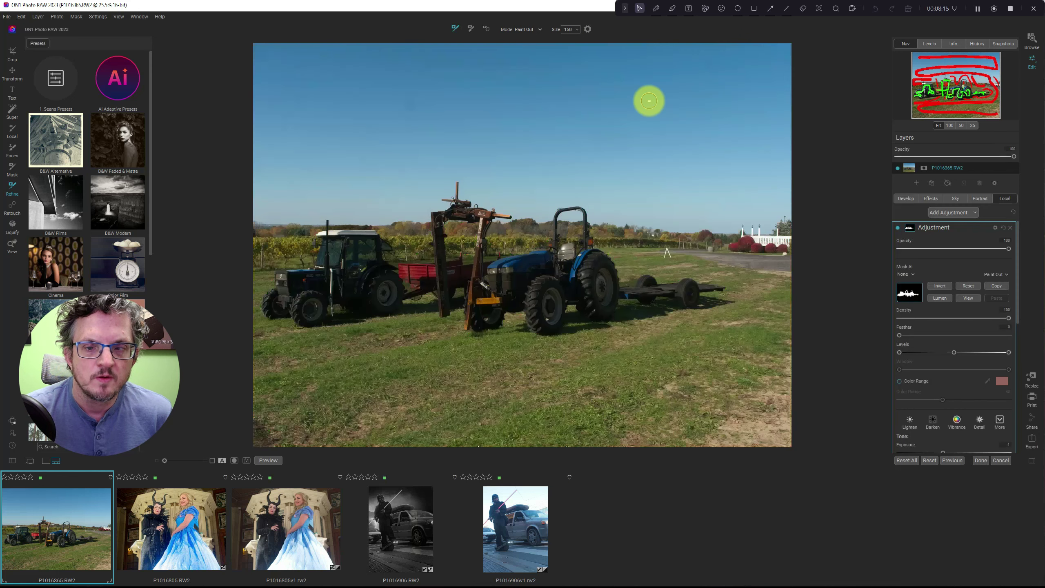
- Show the mask overlay and paint out the unmasked grass in the photo's lower-left corner at brush size 250
key(ctrl+m)
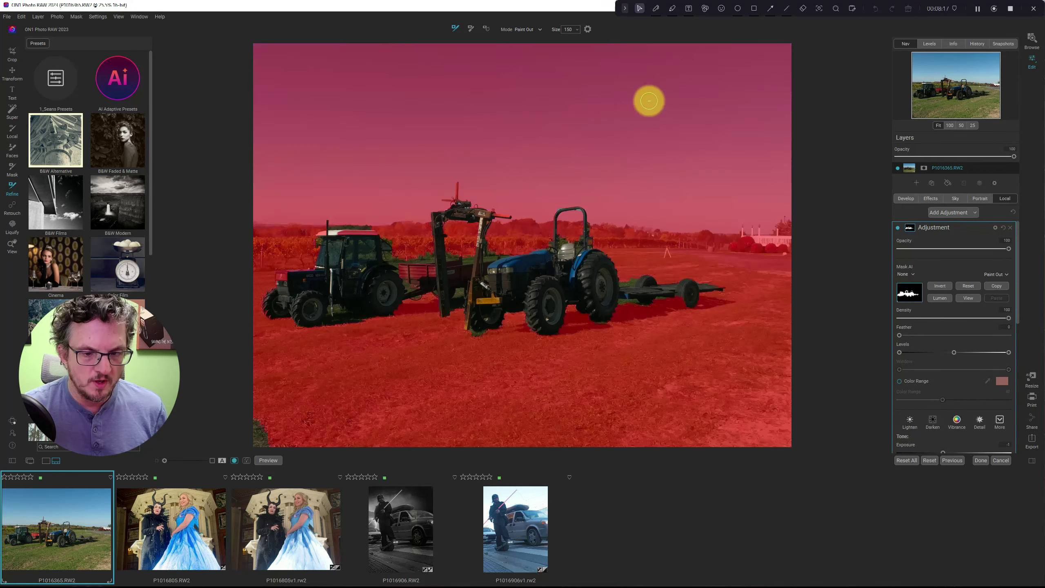
key(bracketright)
key(bracketright)
key(bracketright)
key(bracketright)
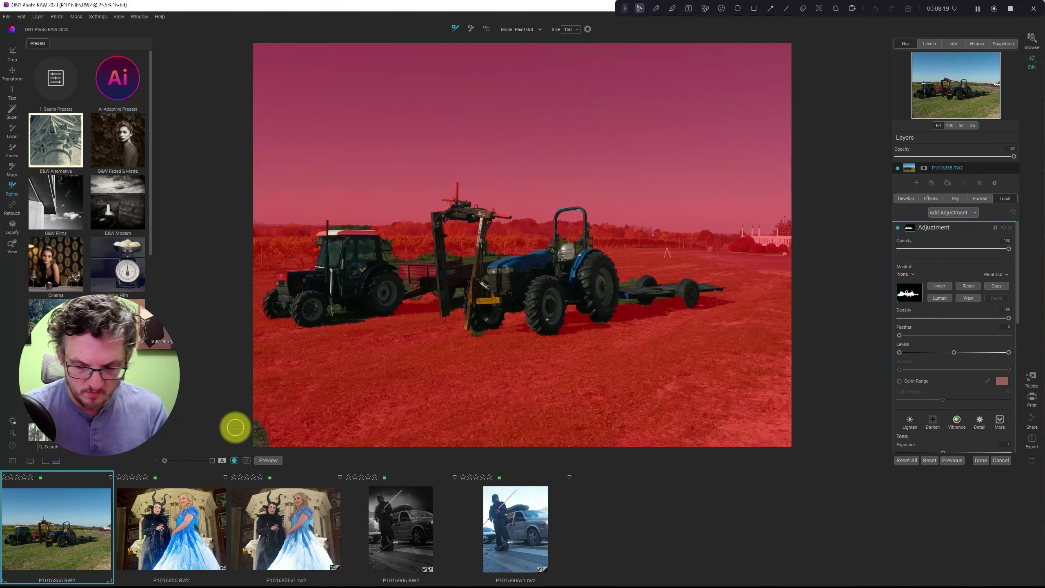
drag(253, 411, 269, 458)
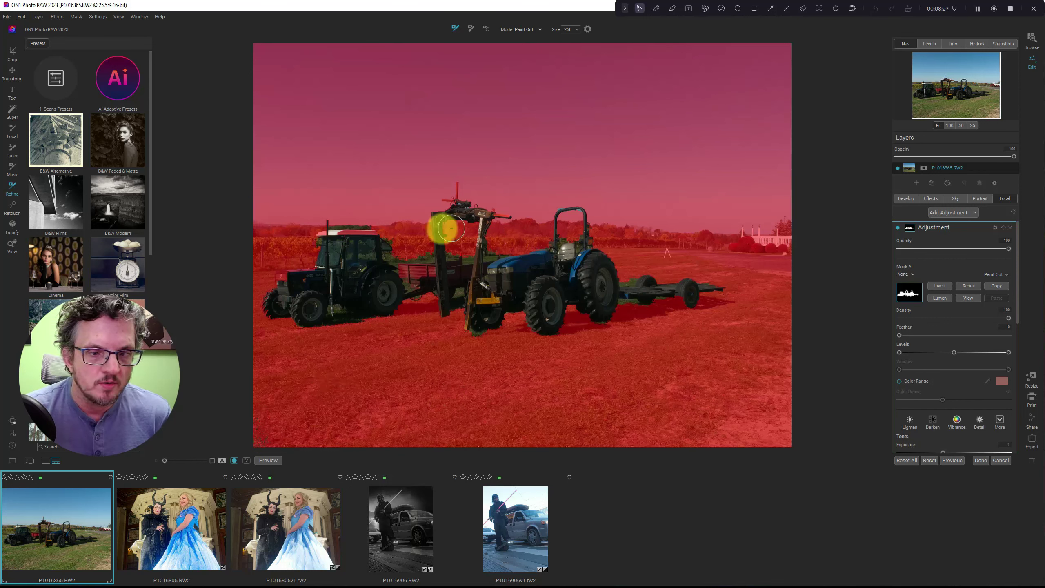
- Examine the tractor mask's edges at 100% around the post driver, roll bar, wheels and flatbed trailer
click(950, 126)
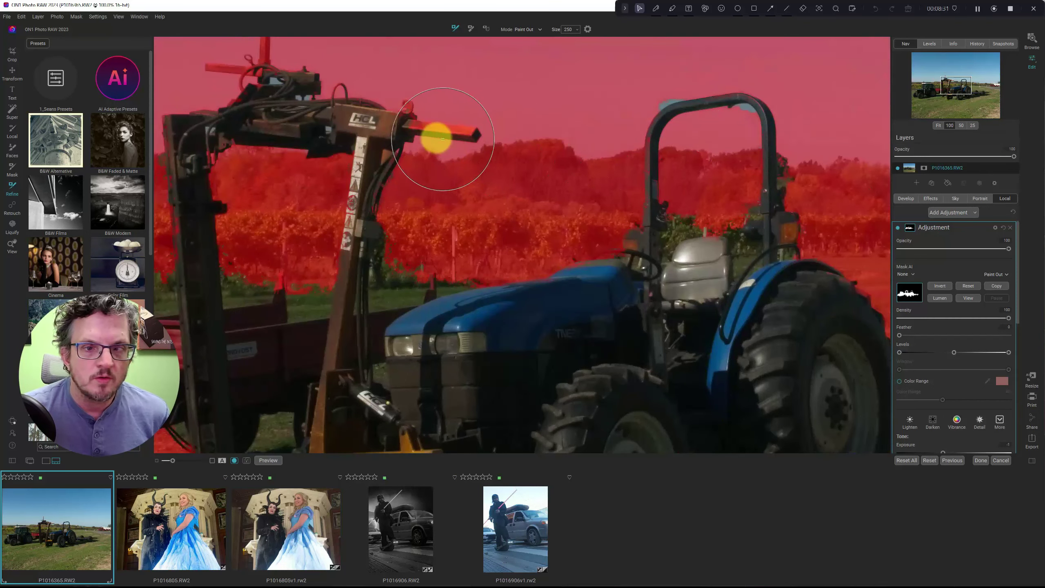
drag(415, 130, 592, 213)
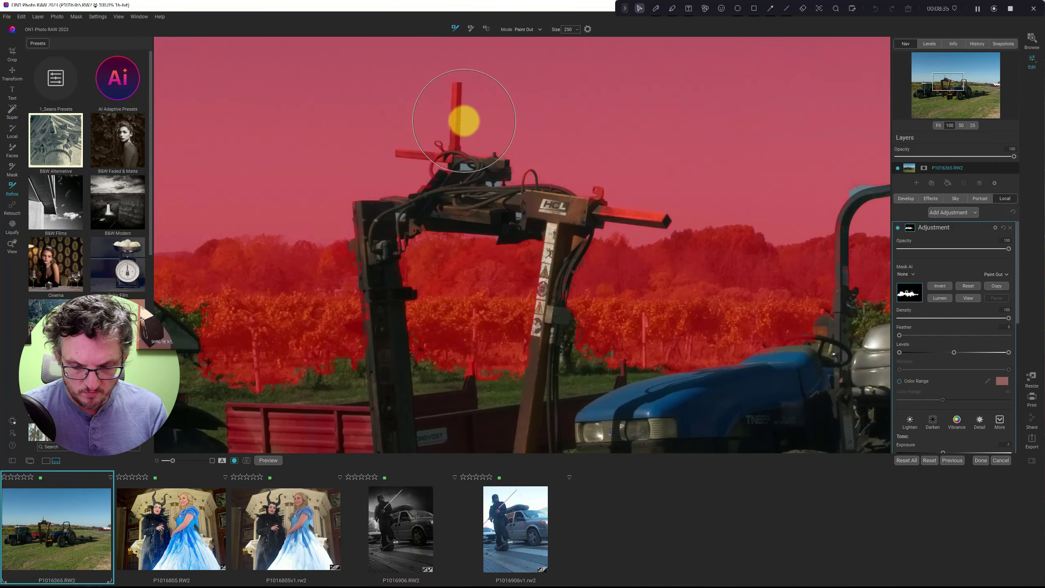
key(bracketleft)
key(bracketleft)
key(bracketleft)
key(bracketleft)
key(bracketleft)
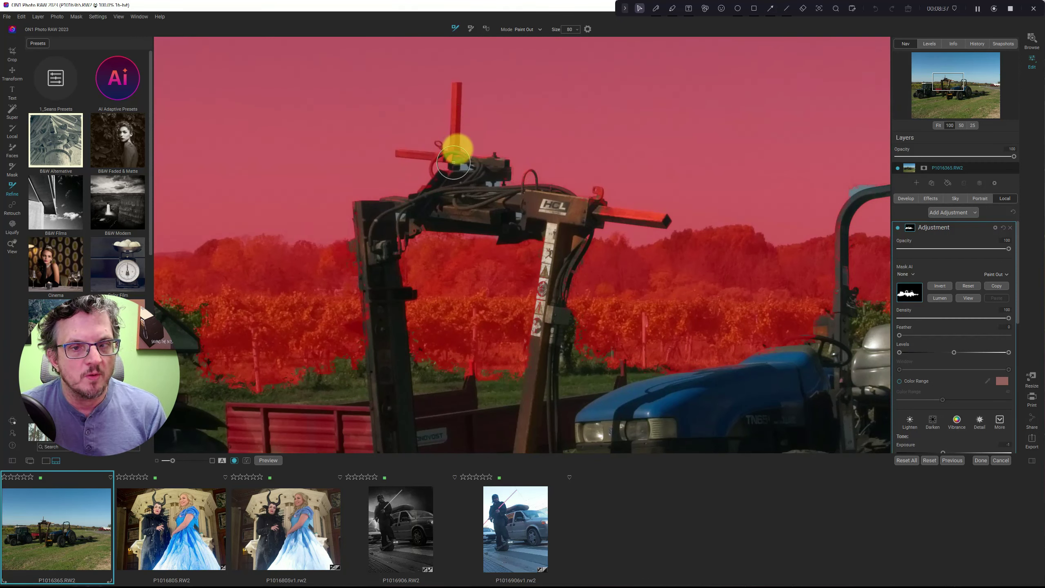
drag(599, 260, 294, 180)
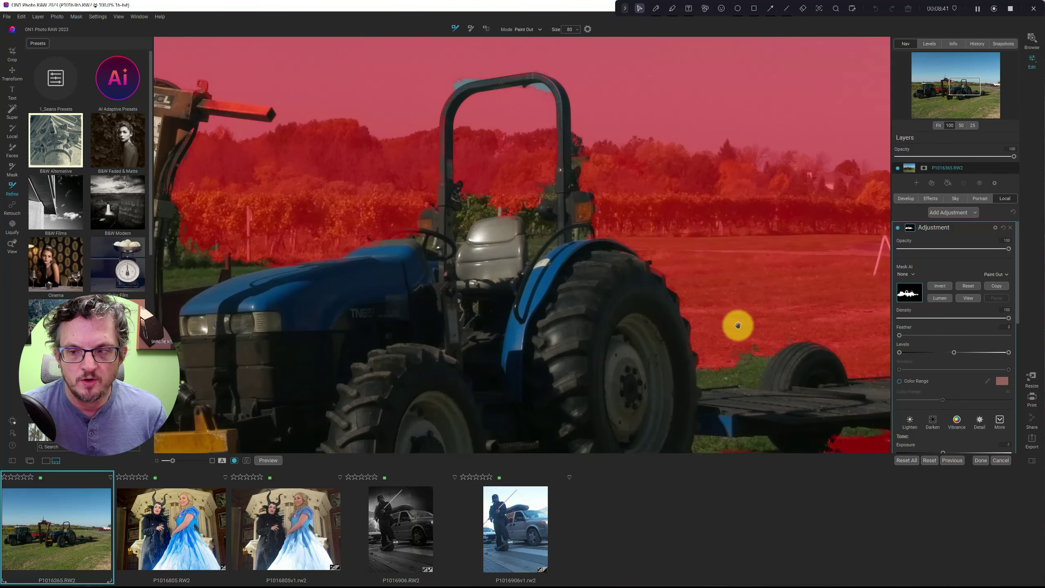
drag(738, 325, 574, 170)
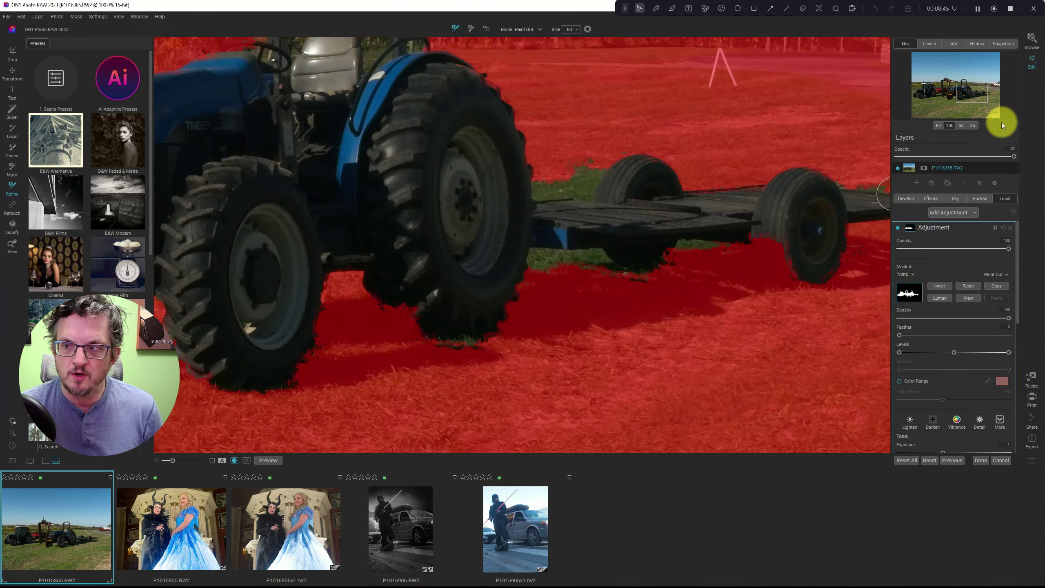
click(938, 125)
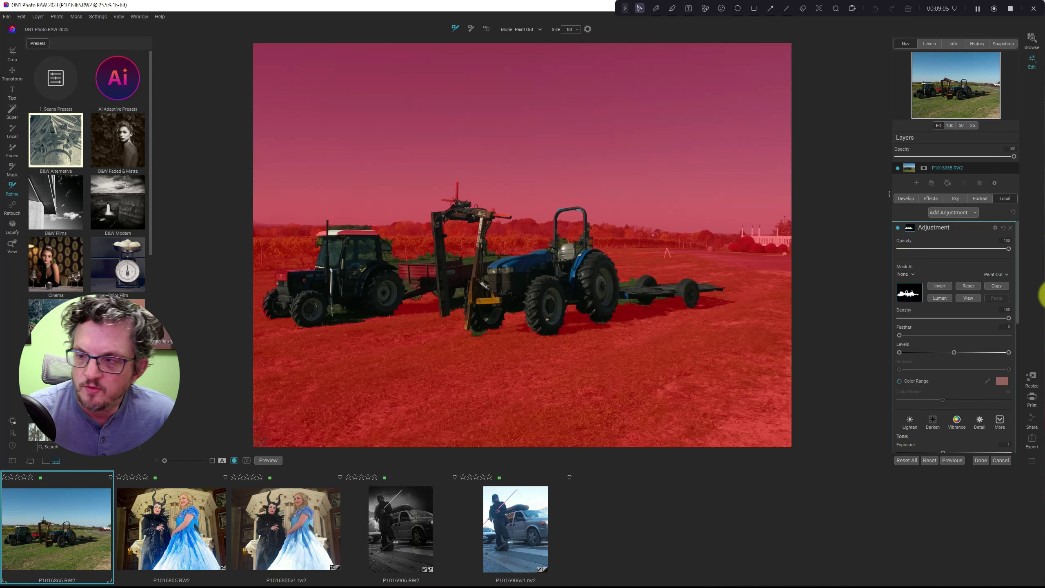
- Reset the tractor photo's mask, and show the mask options of the Adjustment in the P1016805v1.rw2 photo
click(968, 286)
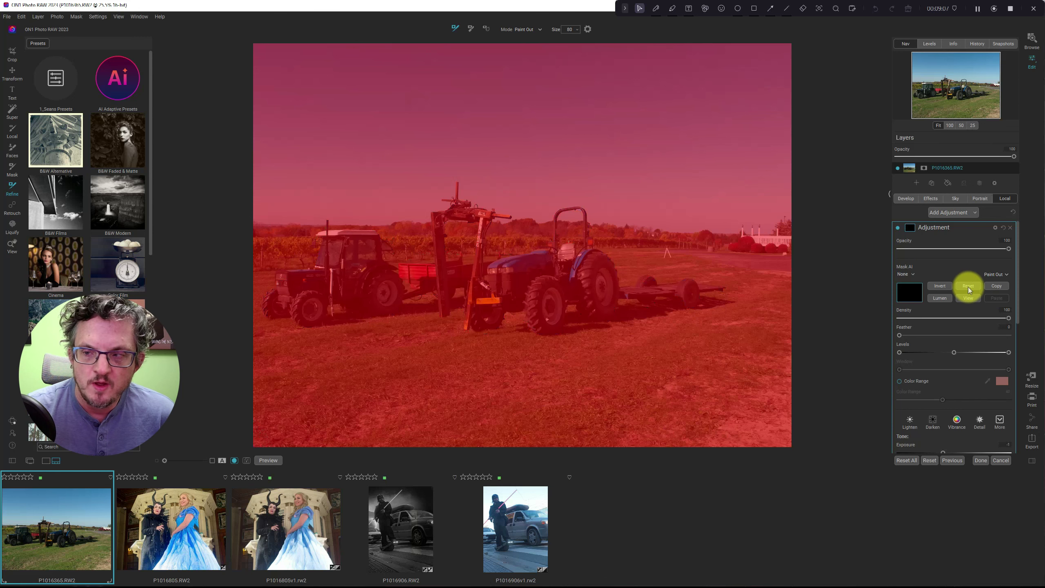
click(280, 530)
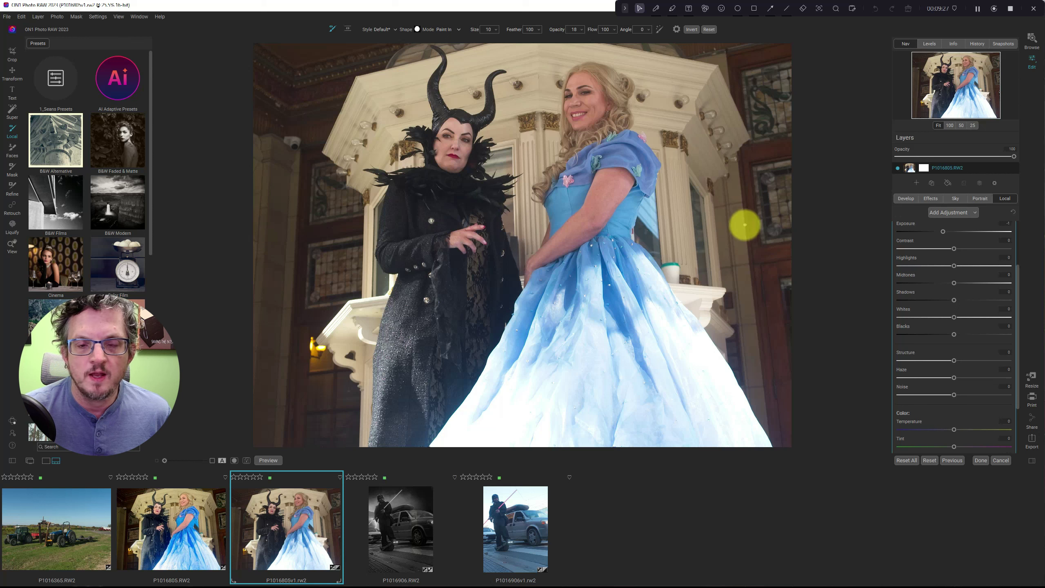
scroll(948, 243, up, 3)
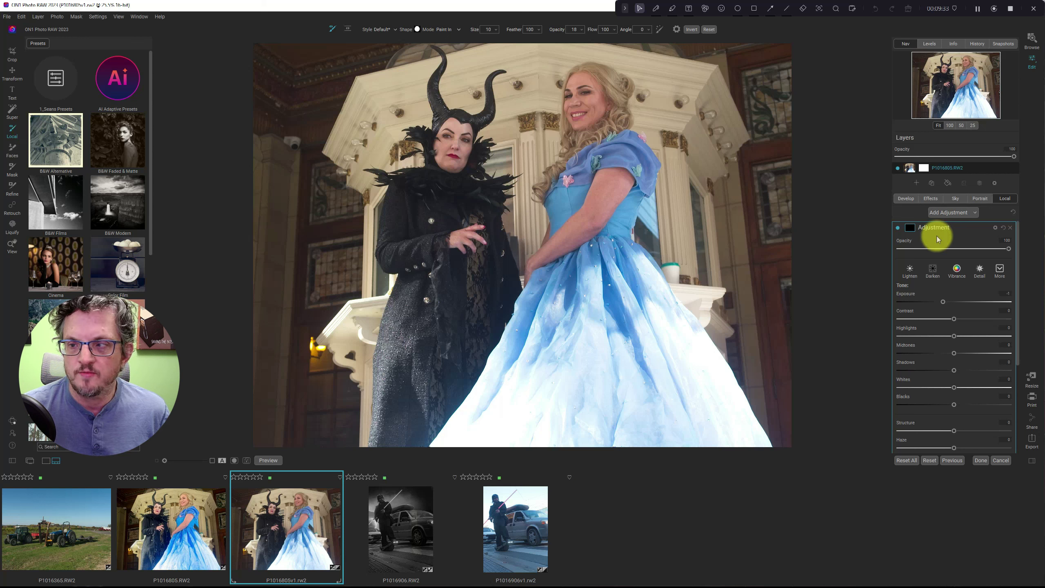
click(909, 231)
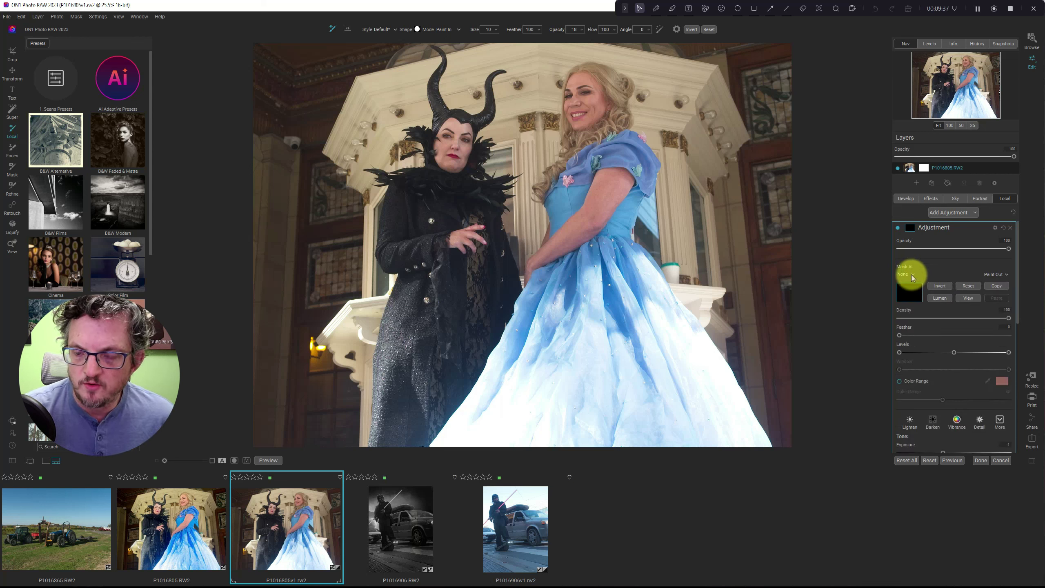
- Mask out the two costumed figures using the People region of Mask AI, and show the mask overlay
click(912, 275)
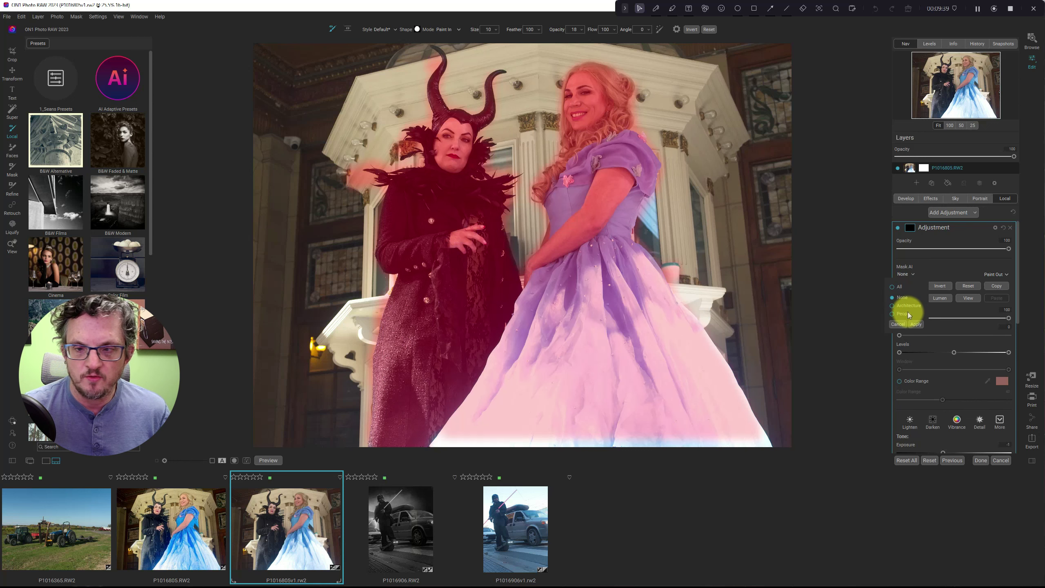
click(908, 314)
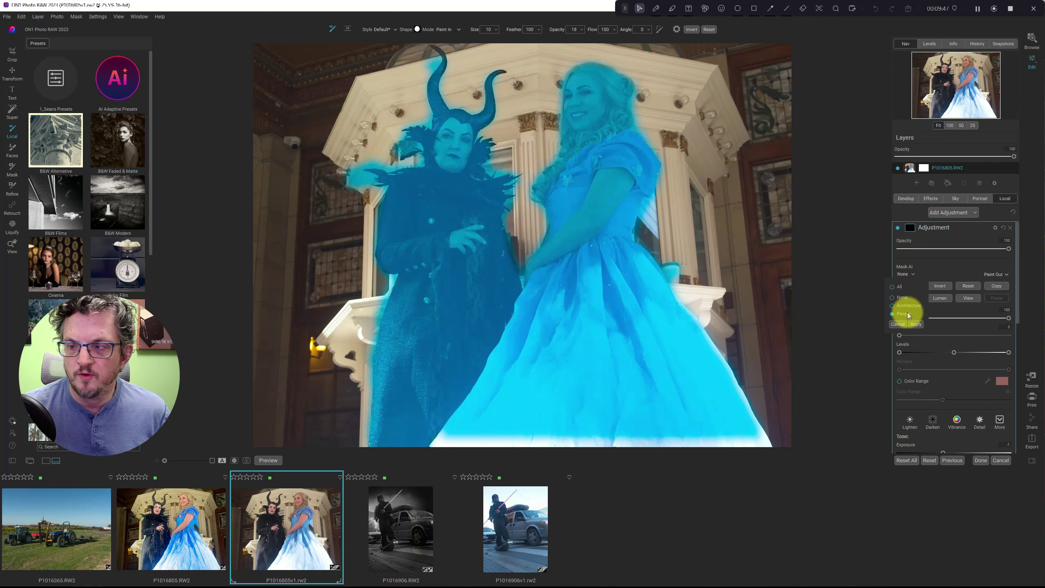
click(914, 324)
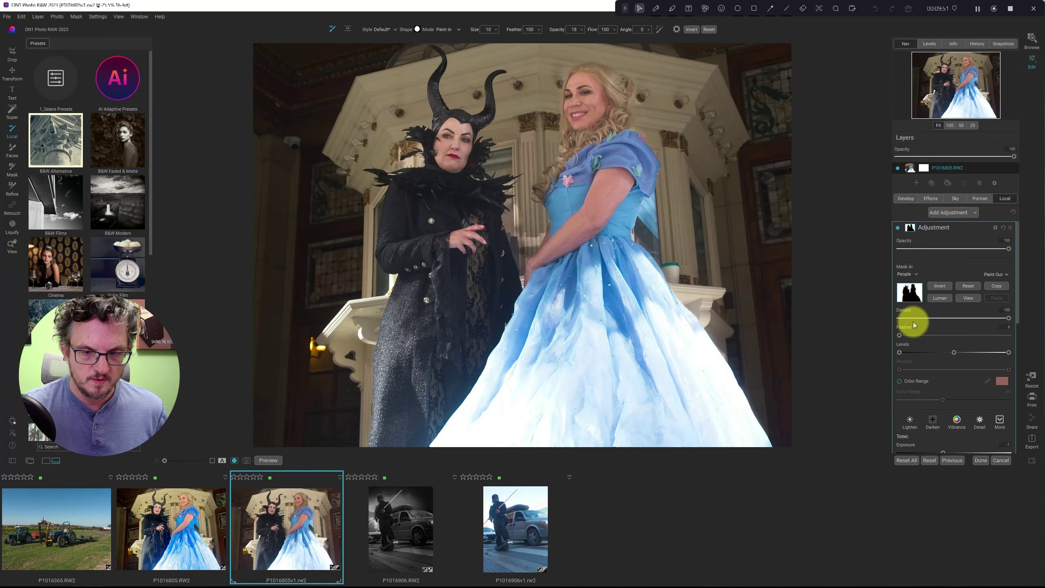
key(ctrl+m)
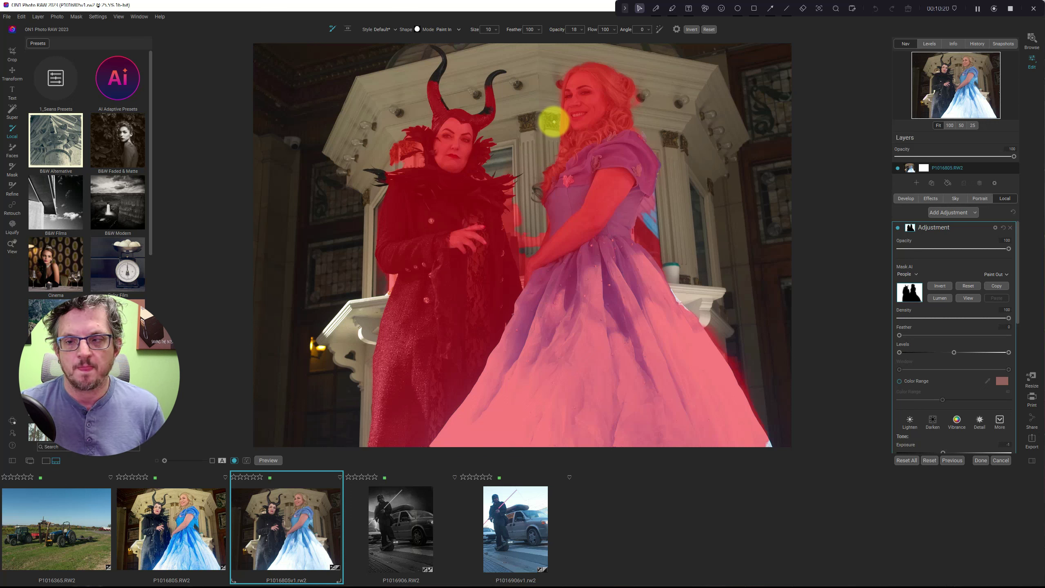
- Reset the People mask and mark the building left of the horned figure as a Drop area with Quick Mask
click(968, 285)
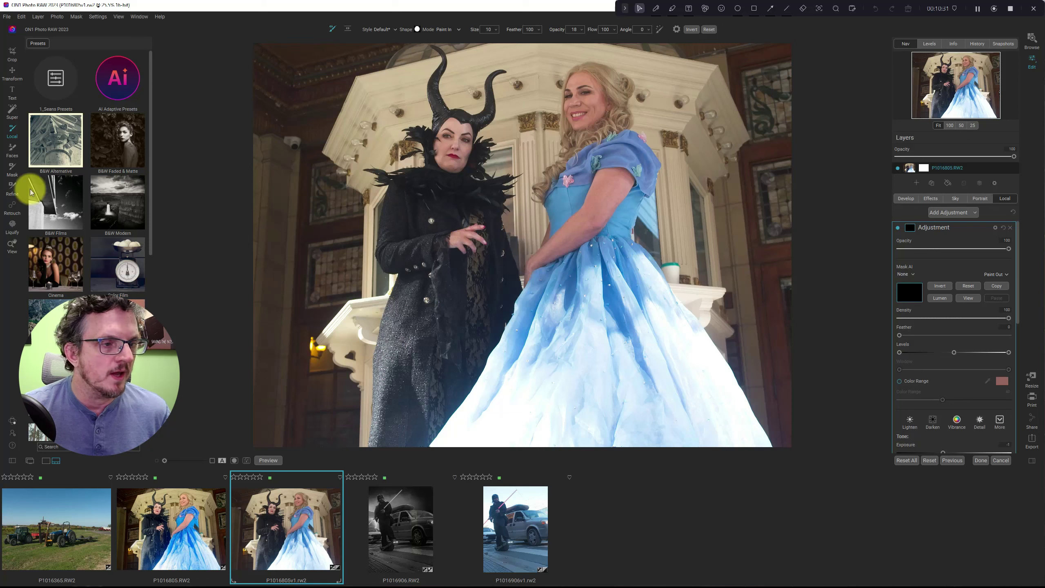
click(13, 170)
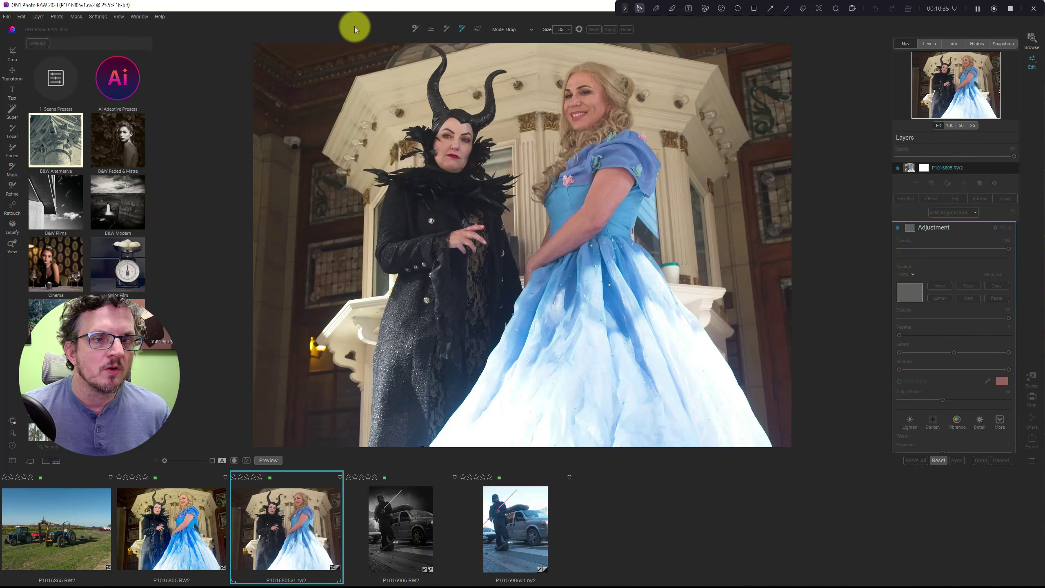
click(462, 27)
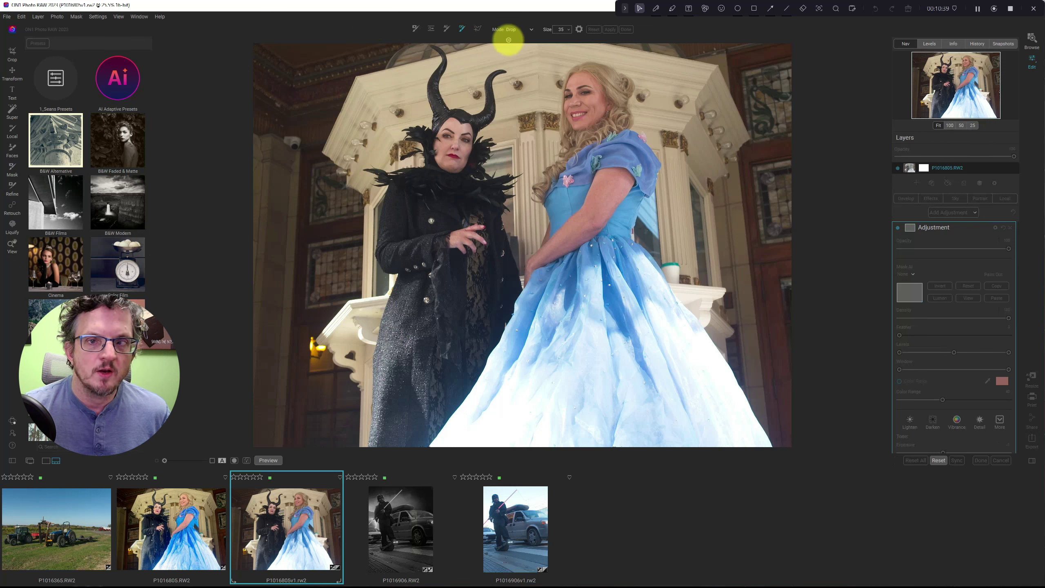
mouse_move(287, 57)
mouse_down()
mouse_move(279, 97)
mouse_move(264, 337)
mouse_move(283, 418)
mouse_move(347, 420)
mouse_move(374, 300)
mouse_move(357, 224)
mouse_move(367, 144)
mouse_move(387, 128)
mouse_move(408, 155)
mouse_move(394, 126)
mouse_move(421, 108)
mouse_move(425, 53)
mouse_move(315, 68)
mouse_up()
drag(324, 157, 253, 412)
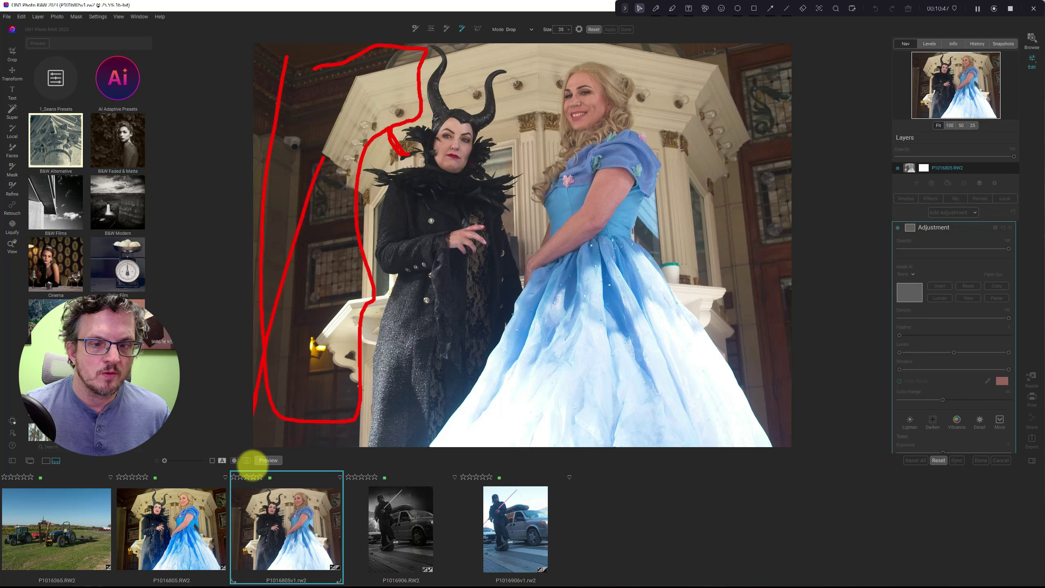
drag(350, 100, 306, 376)
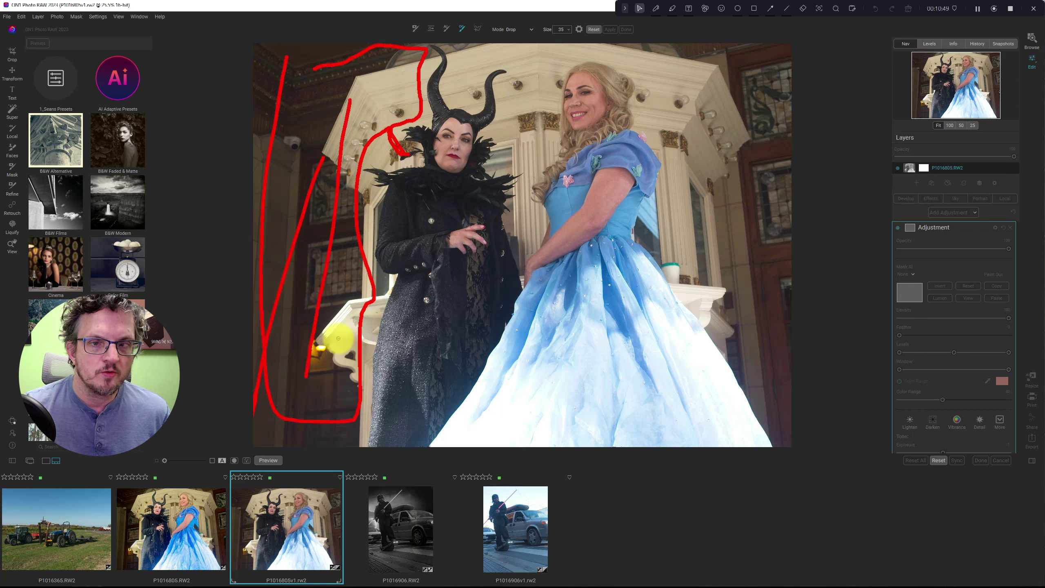
- Mark the background between the horns and in the gap between the two figures as Drop areas
mouse_move(463, 52)
mouse_down()
mouse_move(470, 93)
mouse_move(456, 79)
mouse_move(471, 105)
mouse_move(476, 62)
mouse_move(502, 52)
mouse_move(515, 71)
mouse_move(502, 122)
mouse_up()
mouse_move(507, 150)
mouse_down()
mouse_move(498, 166)
mouse_move(534, 166)
mouse_move(522, 240)
mouse_up()
mouse_move(528, 204)
mouse_down()
mouse_move(535, 216)
mouse_move(520, 241)
mouse_up()
click(512, 221)
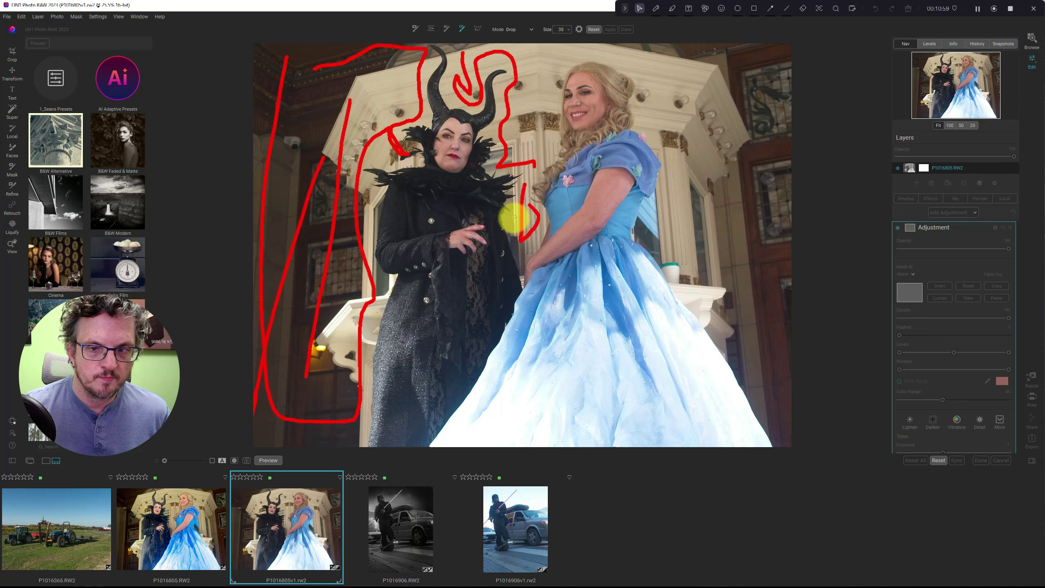
click(514, 238)
click(521, 256)
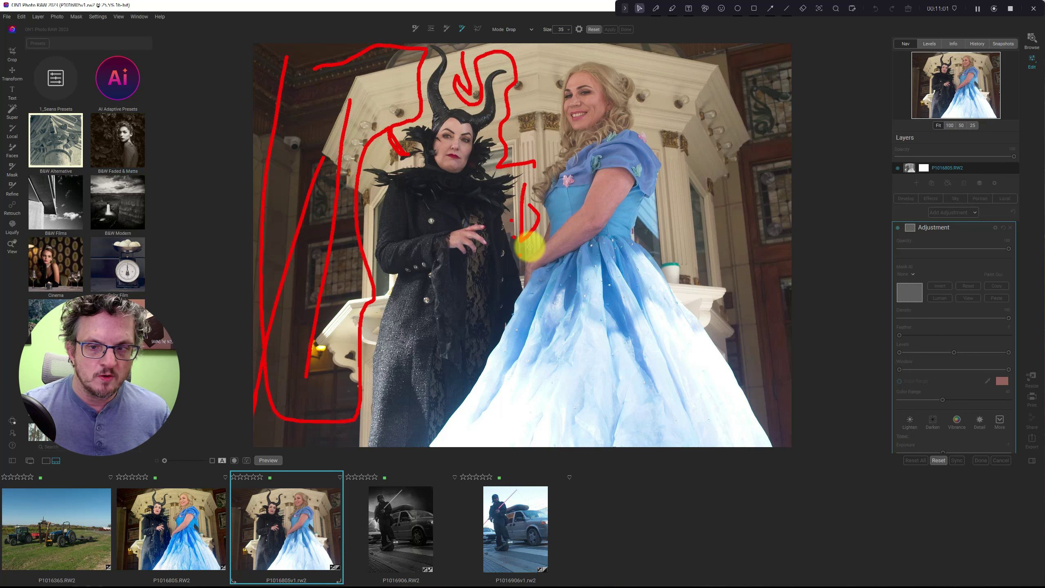
click(532, 245)
click(544, 216)
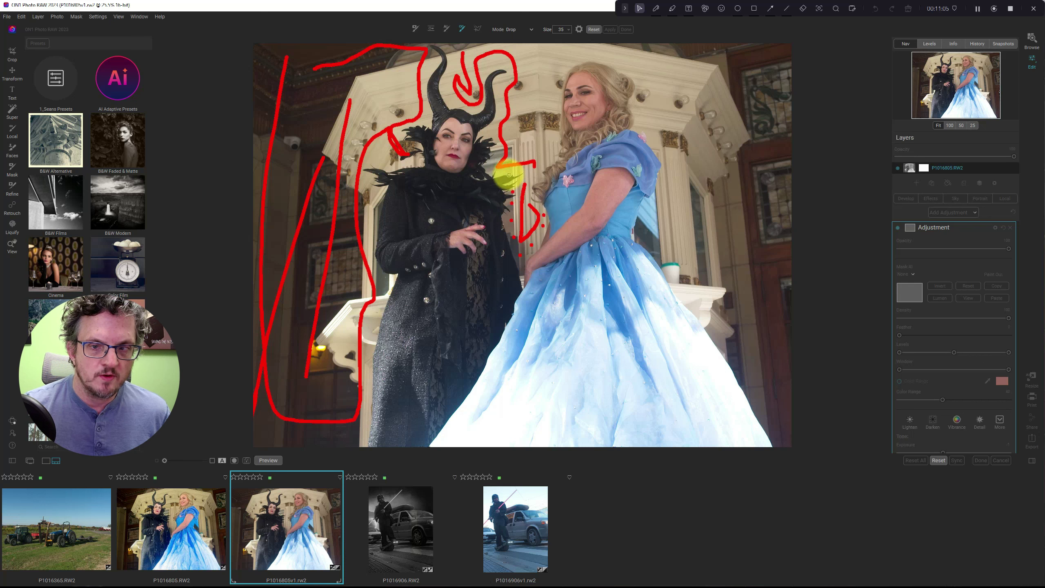
- Add small Drop spots close along the horned figure's collar, head and right horn
click(492, 165)
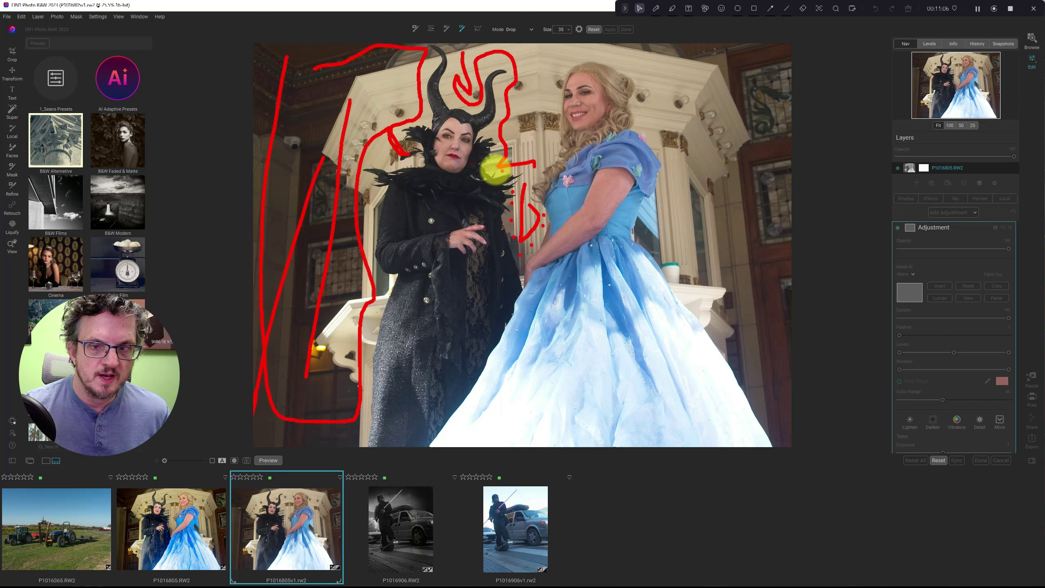
click(490, 129)
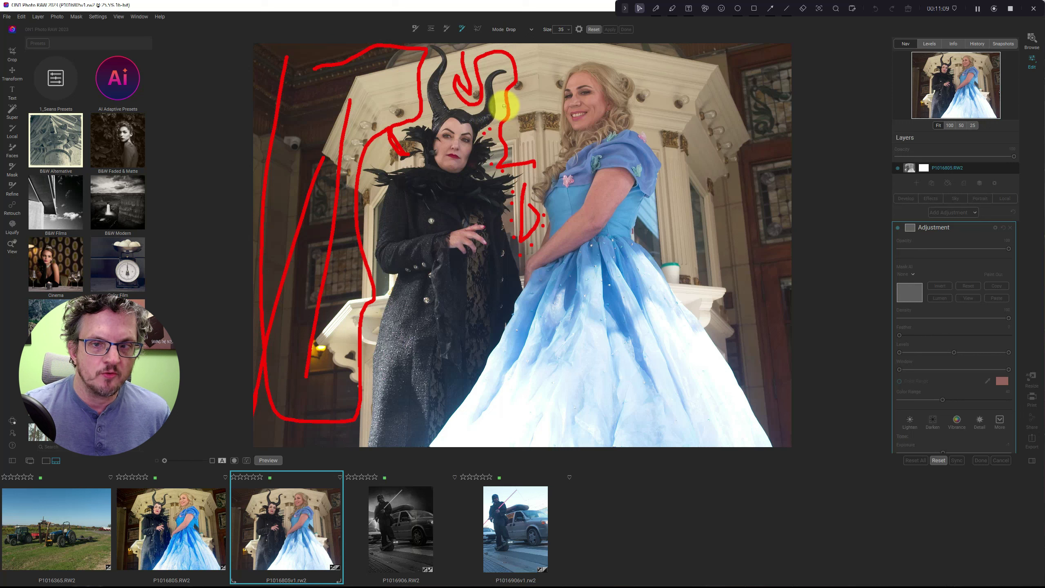
click(500, 82)
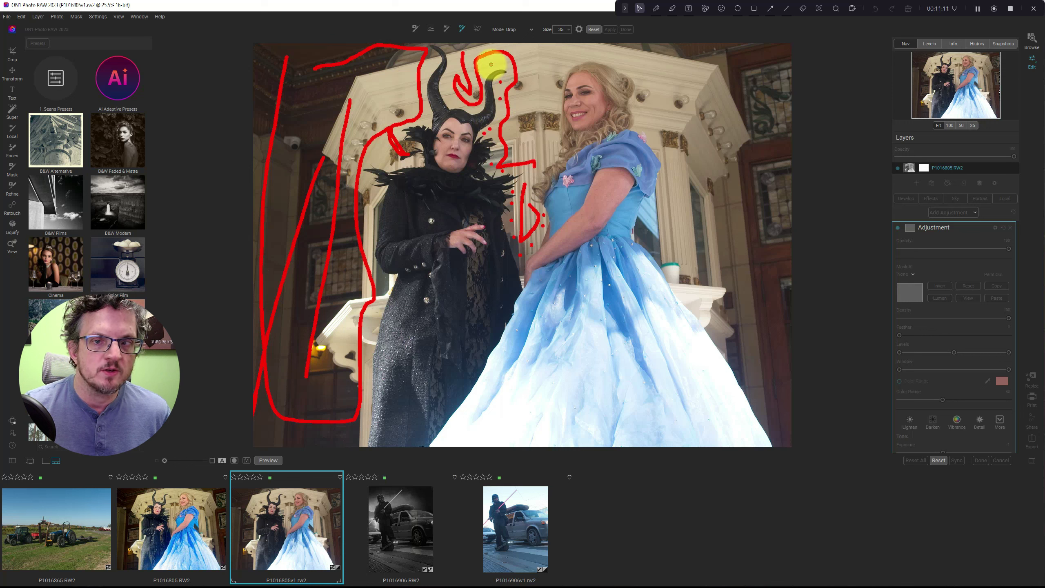
click(490, 64)
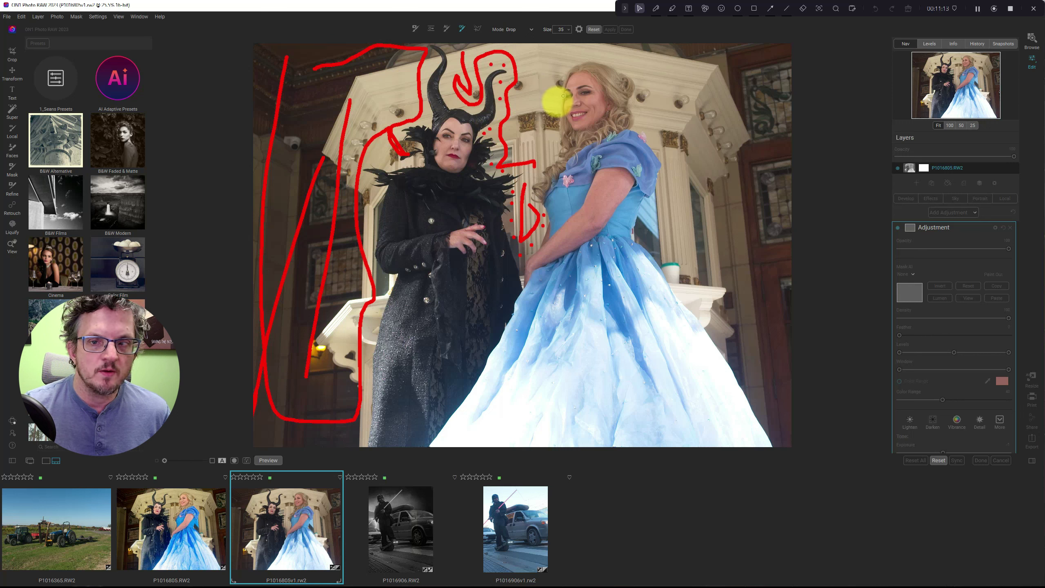
- Mark the background around the blonde figure's hair, blue gown and the wall to its right as Drop areas
mouse_move(539, 167)
mouse_down()
mouse_move(555, 154)
mouse_move(549, 100)
mouse_move(570, 60)
mouse_up()
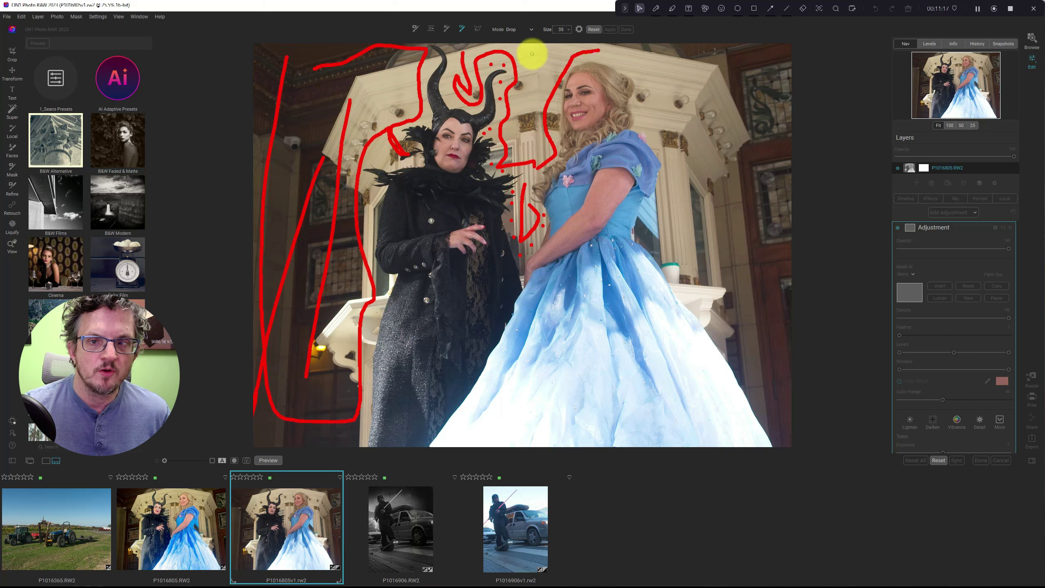
mouse_move(512, 44)
mouse_down()
mouse_move(638, 66)
mouse_move(639, 118)
mouse_move(670, 174)
mouse_move(652, 230)
mouse_move(669, 265)
mouse_move(728, 288)
mouse_move(735, 334)
mouse_move(785, 430)
mouse_up()
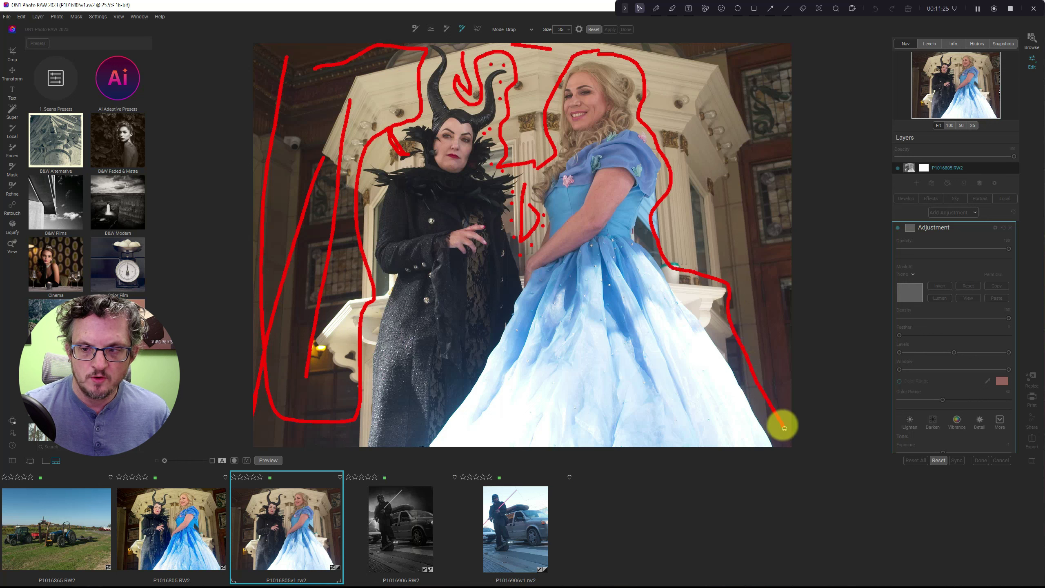
mouse_move(679, 278)
mouse_down()
mouse_move(704, 294)
mouse_move(752, 377)
mouse_up()
drag(702, 297, 730, 324)
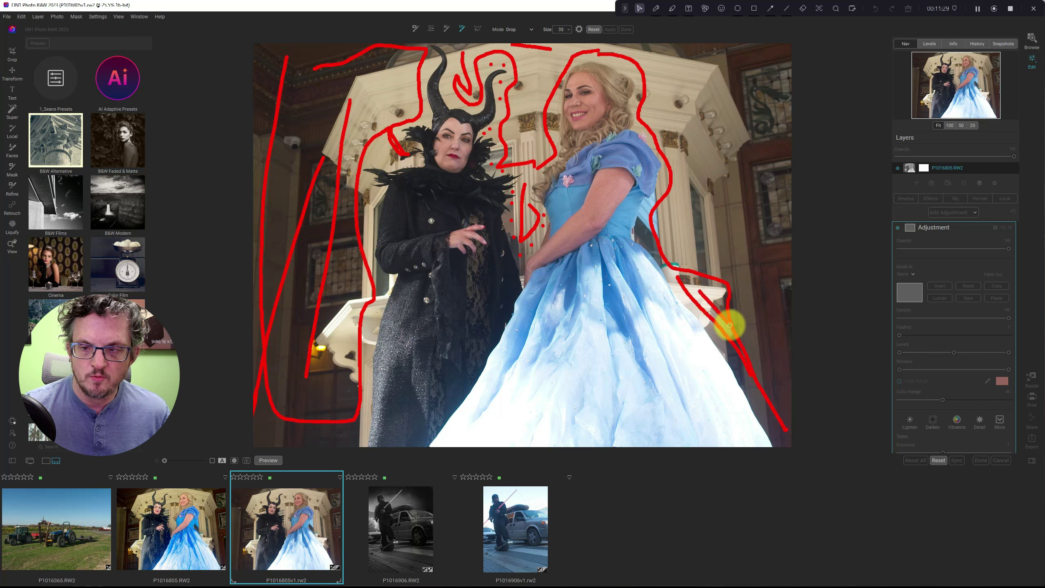
mouse_move(674, 71)
mouse_down()
mouse_move(736, 312)
mouse_move(767, 144)
mouse_move(734, 100)
mouse_move(734, 193)
mouse_move(695, 119)
mouse_move(704, 98)
mouse_move(722, 252)
mouse_move(769, 276)
mouse_move(763, 350)
mouse_up()
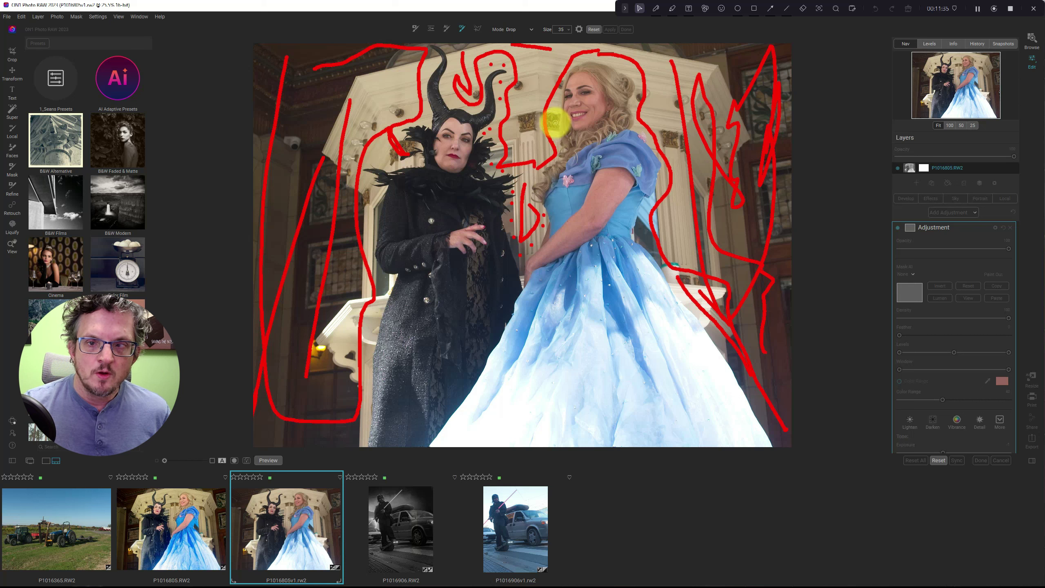
- Add small Drop spots along the left side and crown of the blonde figure's hair
click(554, 106)
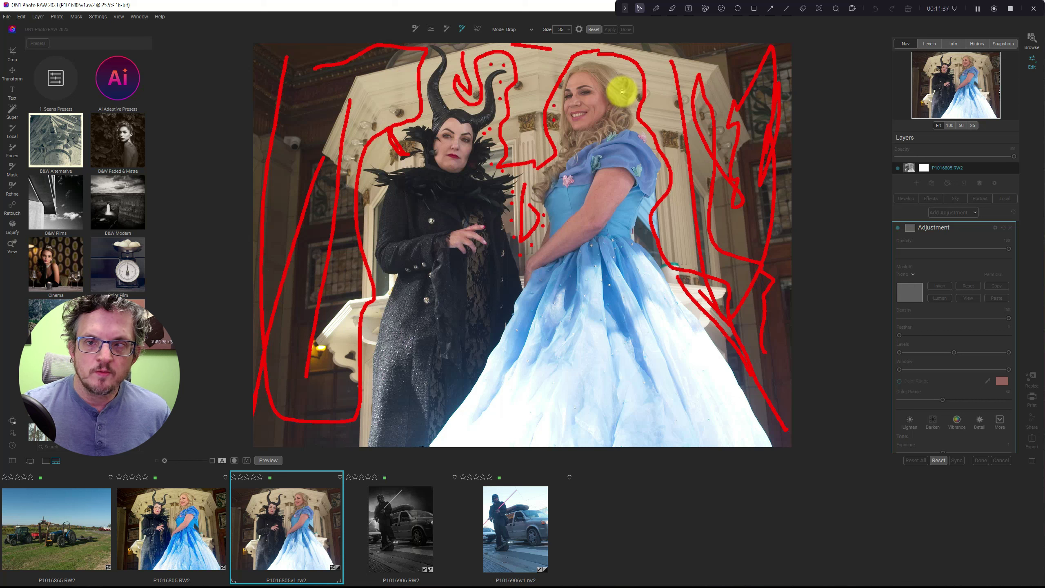
click(626, 67)
click(596, 59)
click(614, 63)
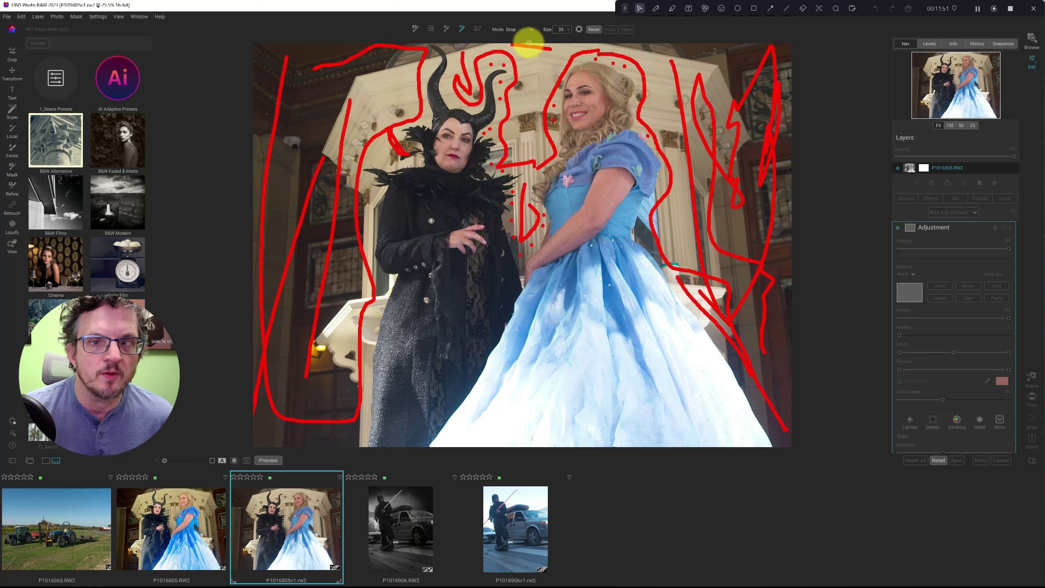
- Mark the horned figure's horns, face and coat and the blonde figure's head, arms and gown as Keep areas
click(520, 30)
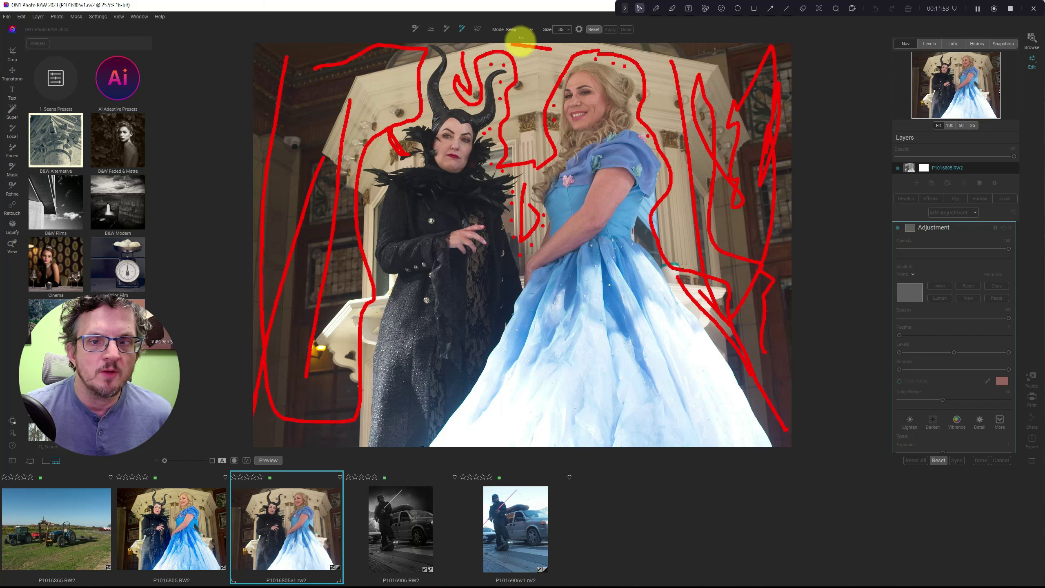
mouse_move(434, 85)
mouse_down()
mouse_move(438, 110)
mouse_move(469, 121)
mouse_move(486, 112)
mouse_move(493, 79)
mouse_up()
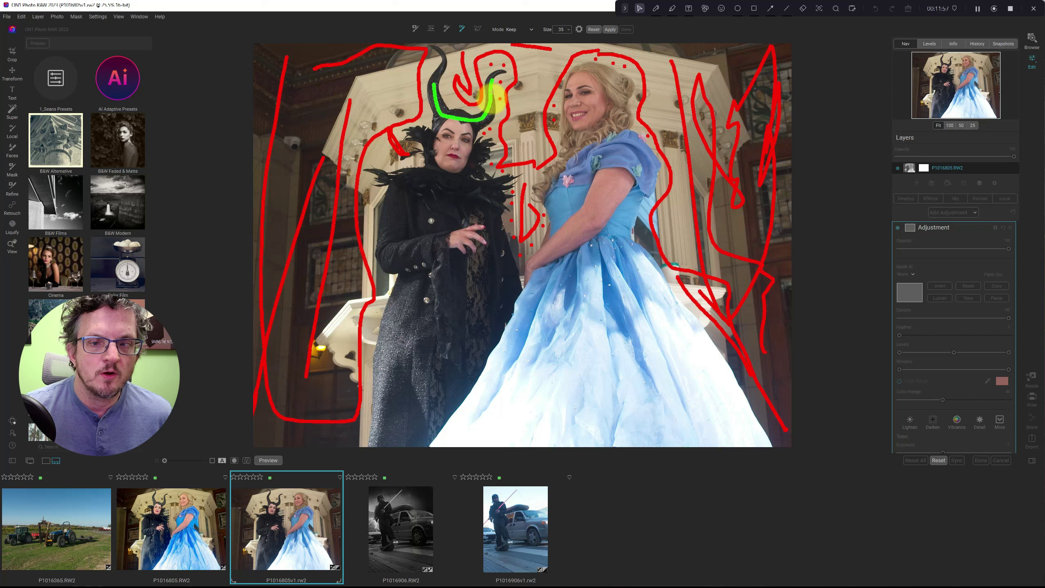
mouse_move(451, 127)
mouse_down()
mouse_move(438, 147)
mouse_move(445, 170)
mouse_move(475, 151)
mouse_move(466, 128)
mouse_move(455, 163)
mouse_move(411, 196)
mouse_move(398, 230)
mouse_move(412, 287)
mouse_move(402, 413)
mouse_move(415, 420)
mouse_move(473, 362)
mouse_move(492, 294)
mouse_move(483, 203)
mouse_move(460, 240)
mouse_up()
mouse_move(439, 188)
mouse_down()
mouse_move(448, 367)
mouse_move(473, 292)
mouse_move(474, 350)
mouse_up()
mouse_move(459, 435)
mouse_down()
mouse_move(517, 324)
mouse_move(576, 259)
mouse_move(599, 256)
mouse_move(666, 329)
mouse_move(727, 422)
mouse_move(540, 425)
mouse_move(576, 328)
mouse_move(655, 424)
mouse_move(601, 361)
mouse_move(618, 319)
mouse_move(684, 422)
mouse_move(733, 434)
mouse_move(738, 415)
mouse_move(670, 291)
mouse_move(645, 262)
mouse_move(609, 250)
mouse_move(653, 159)
mouse_move(615, 149)
mouse_move(556, 183)
mouse_move(558, 229)
mouse_move(537, 248)
mouse_move(580, 232)
mouse_move(622, 157)
mouse_move(560, 200)
mouse_move(616, 215)
mouse_move(626, 200)
mouse_move(569, 106)
mouse_move(577, 85)
mouse_move(613, 82)
mouse_move(622, 119)
mouse_move(577, 149)
mouse_up()
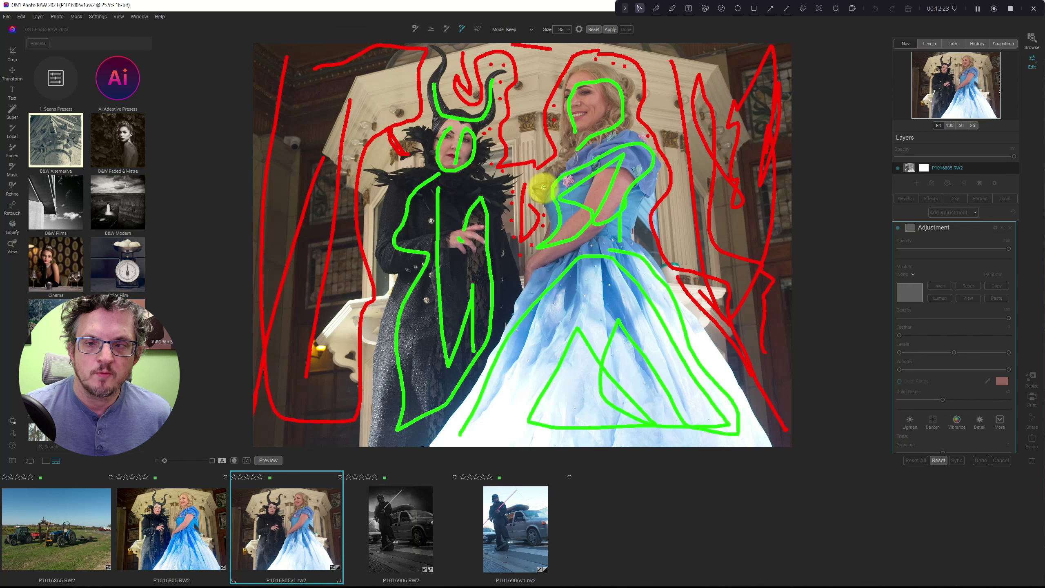
- Add Keep strokes over the blonde figure's long curls, the crown of her hair and the gown's back near the waist
drag(543, 188, 567, 134)
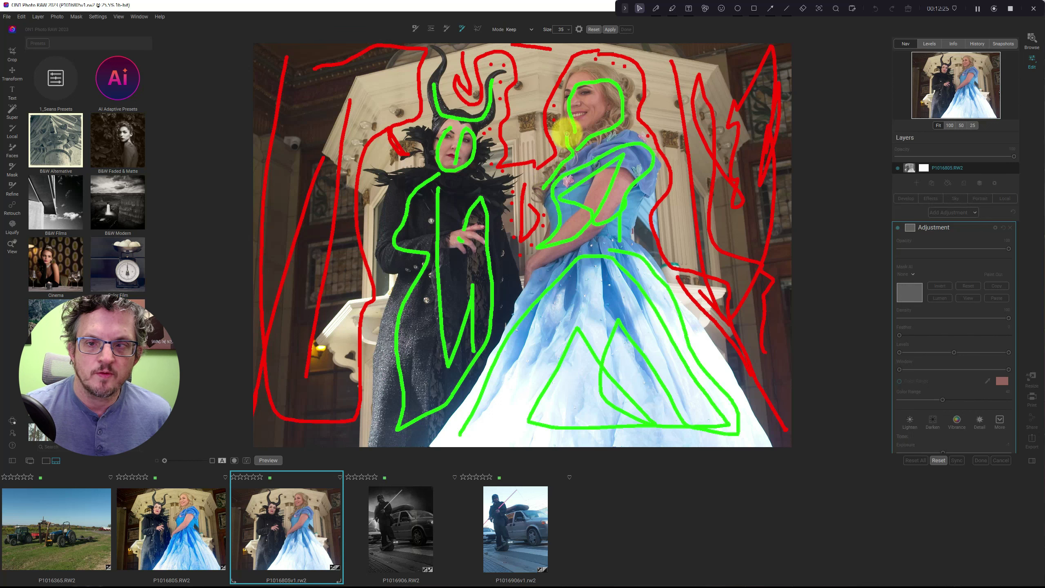
mouse_move(583, 69)
mouse_down()
mouse_move(619, 84)
mouse_move(600, 113)
mouse_move(612, 131)
mouse_up()
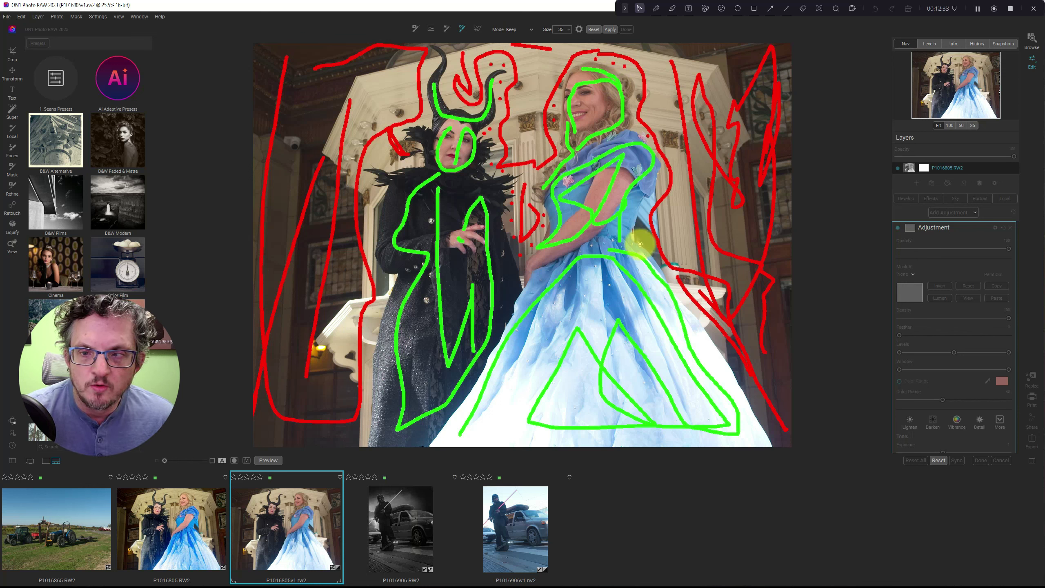
drag(639, 200, 625, 225)
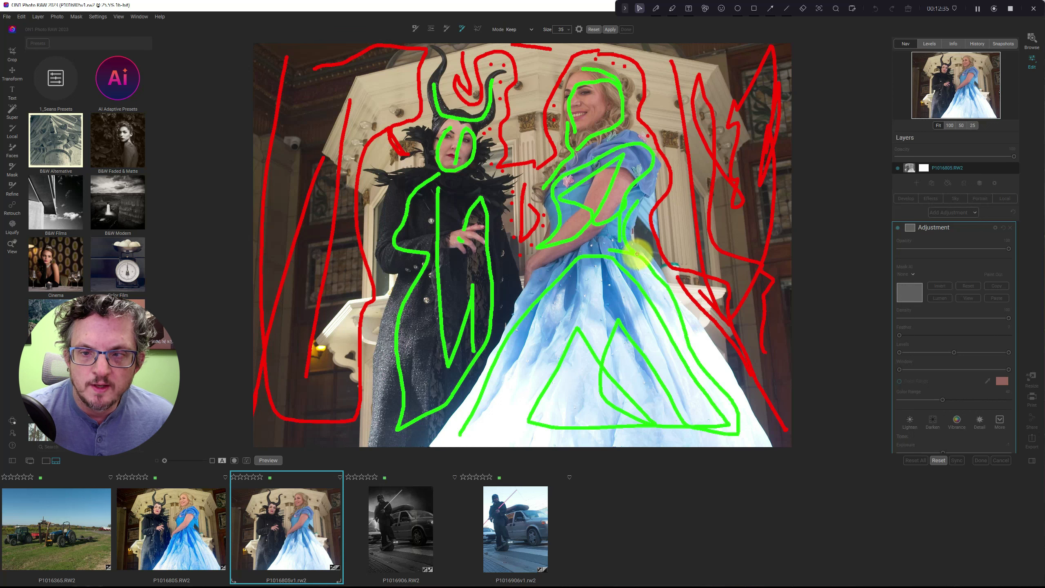
- Add small Drop spots along the right side of the blonde figure's hair and beside the gown's waist
click(514, 29)
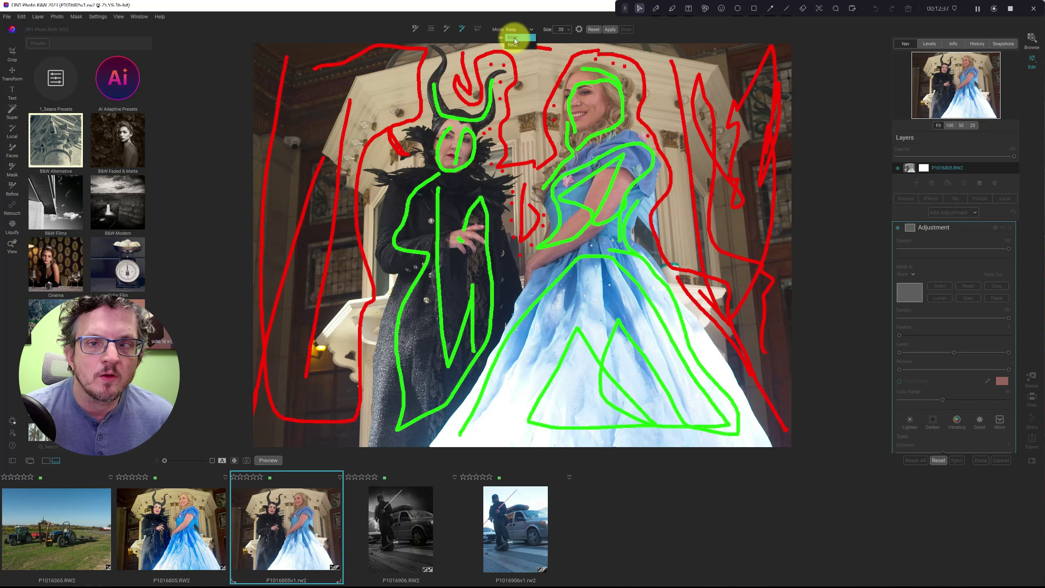
click(514, 46)
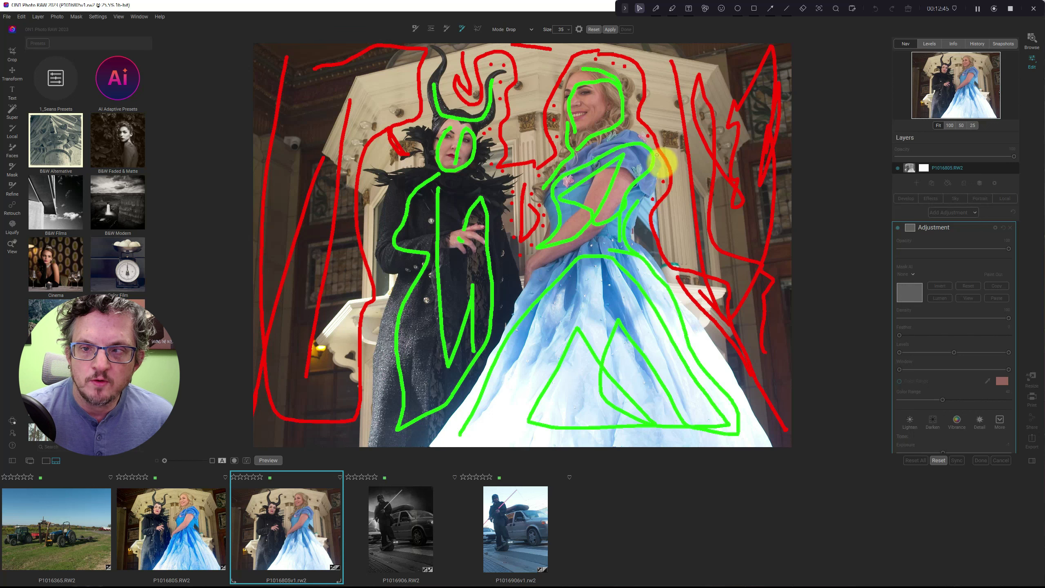
click(633, 117)
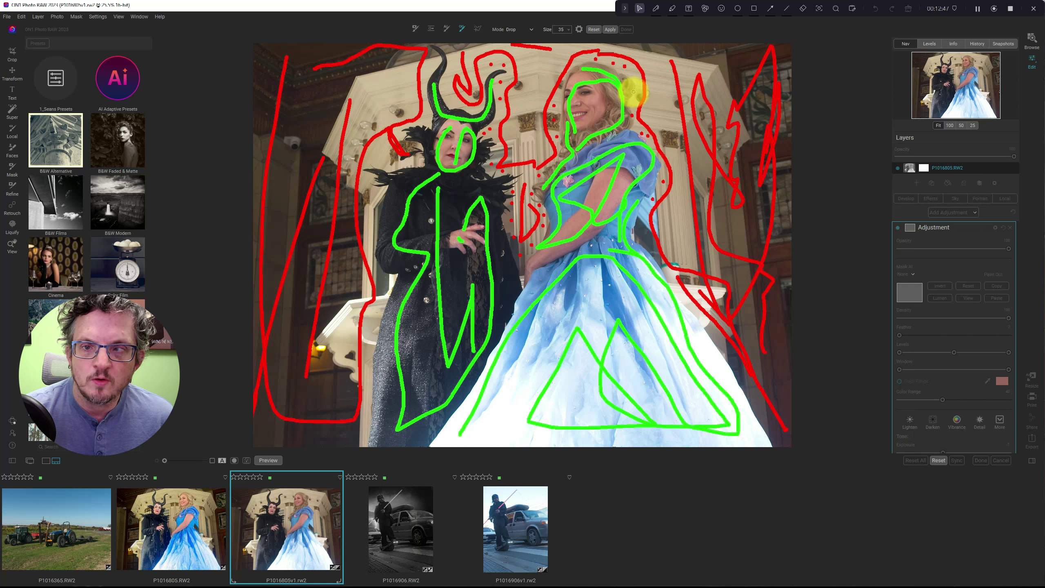
click(633, 108)
click(636, 75)
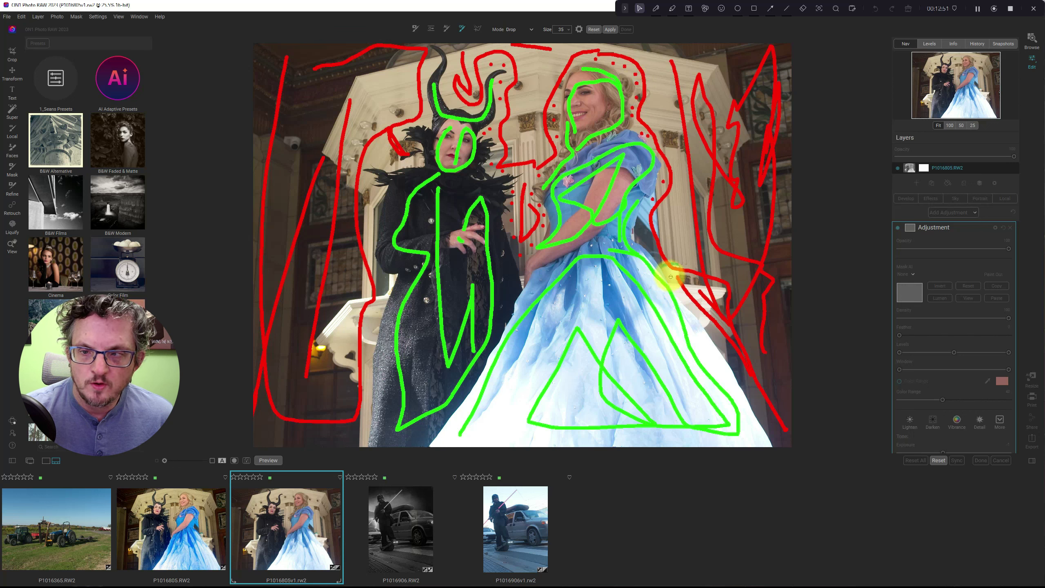
click(643, 239)
click(643, 220)
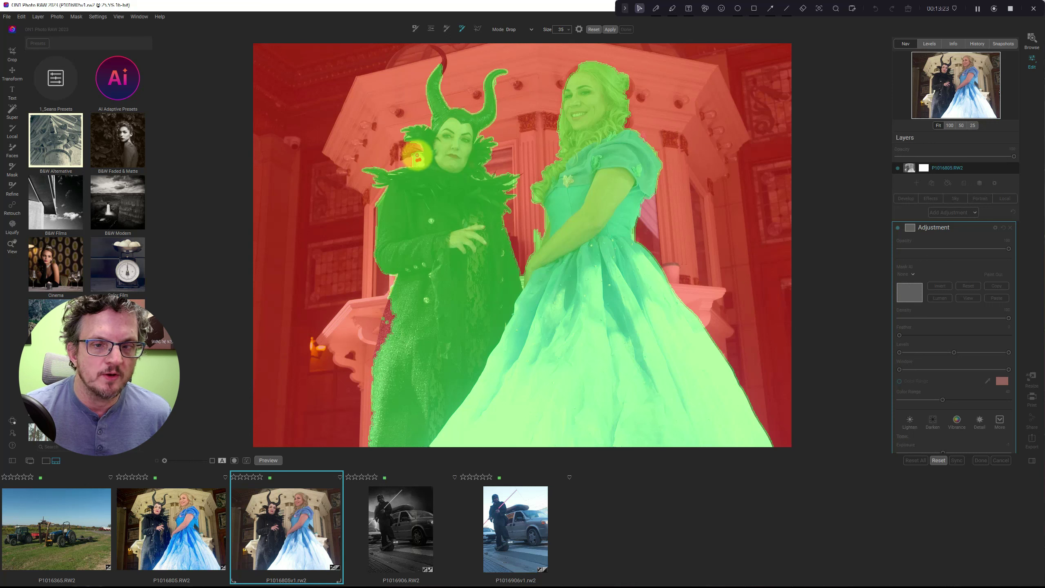
- Refine the Quick Mask with Drop spots between the figures and a Keep stroke on the black coat's left edge, applying each correction
click(537, 236)
click(546, 223)
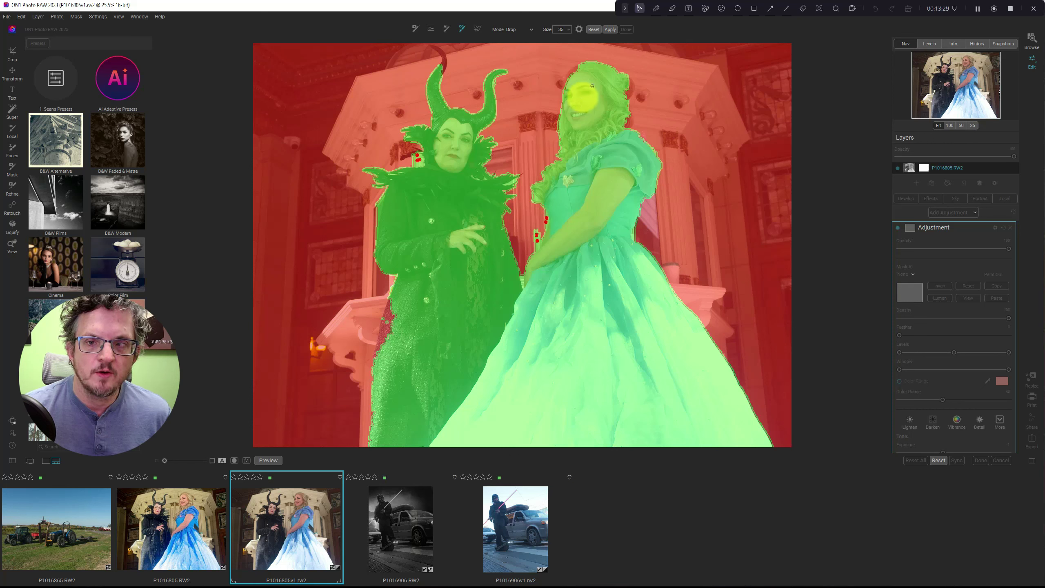
click(613, 30)
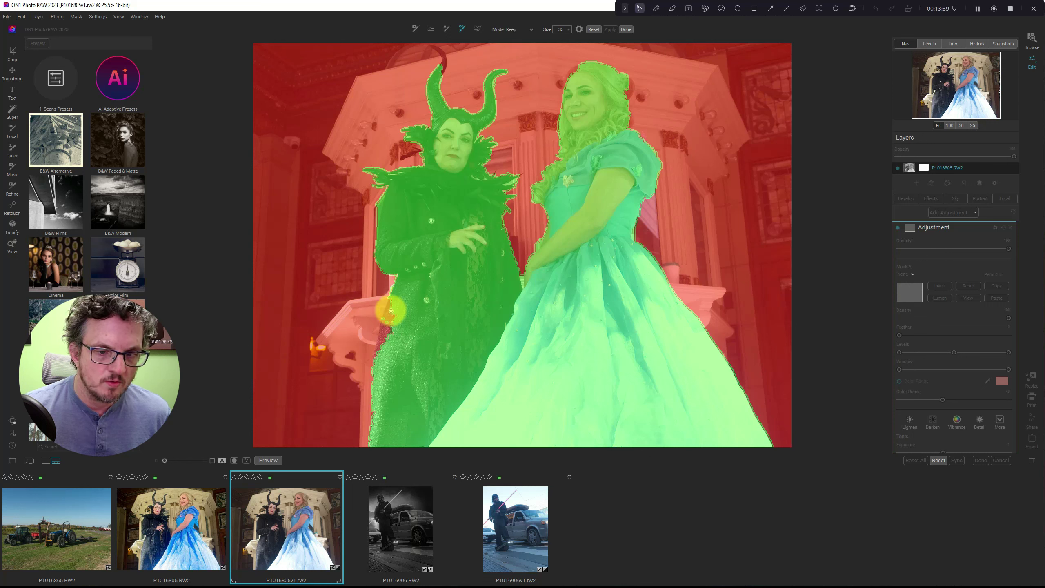
drag(390, 308, 384, 336)
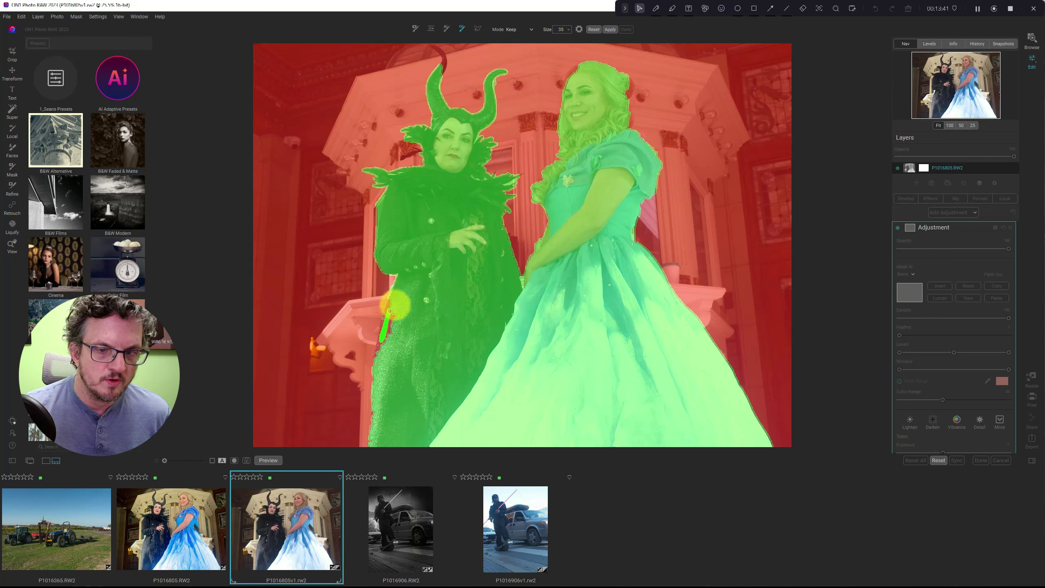
click(609, 30)
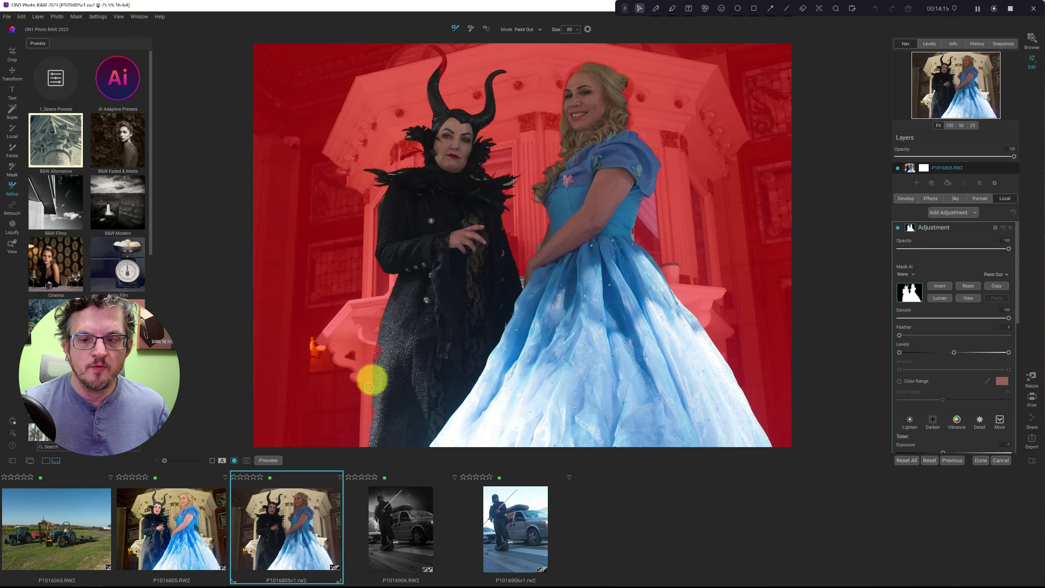
- Open the photo P1016906v1.rw2 for editing
click(517, 528)
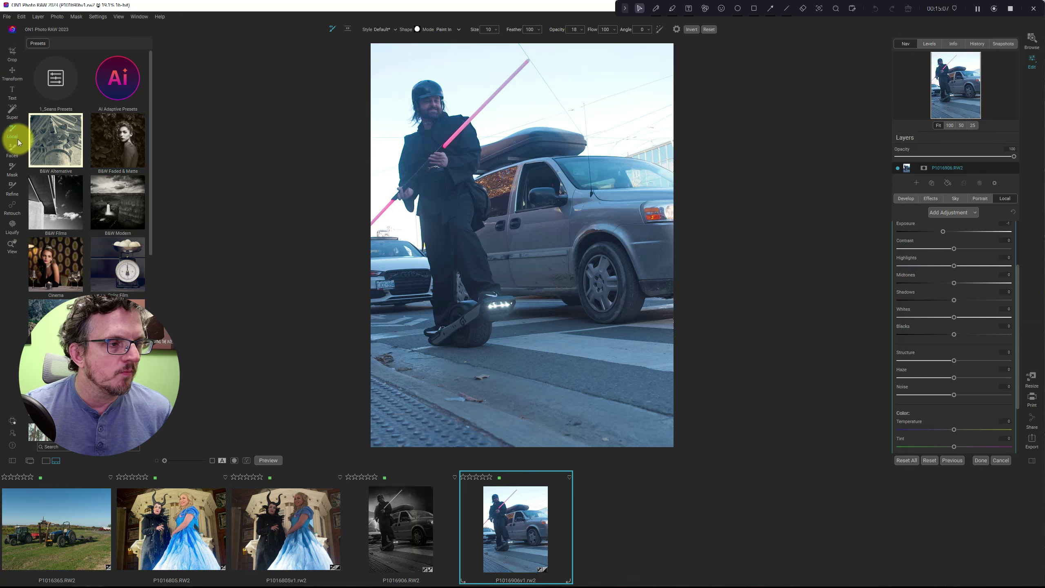
click(12, 111)
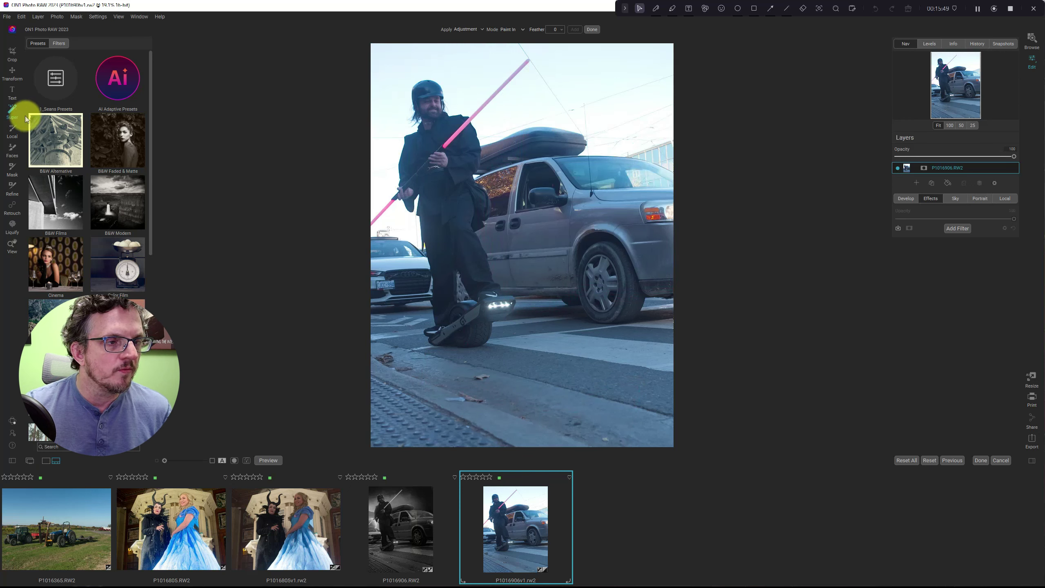
click(8, 96)
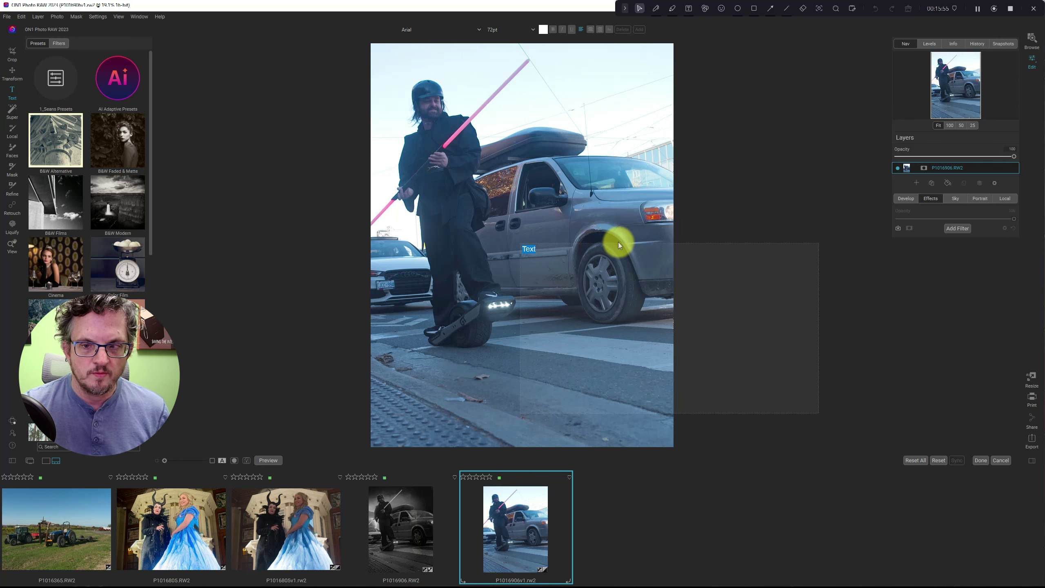
click(618, 242)
click(525, 250)
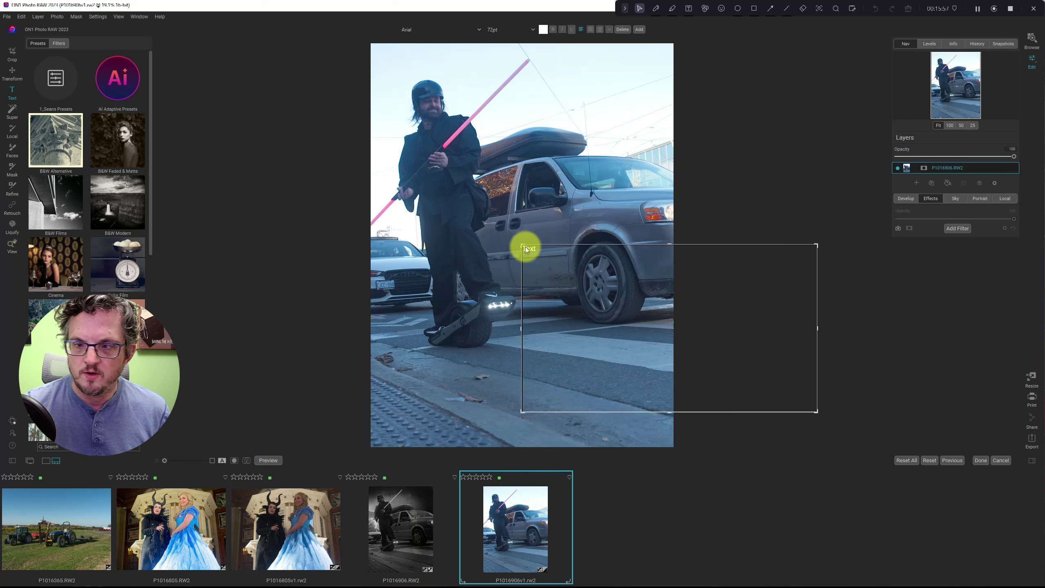
drag(525, 250, 749, 247)
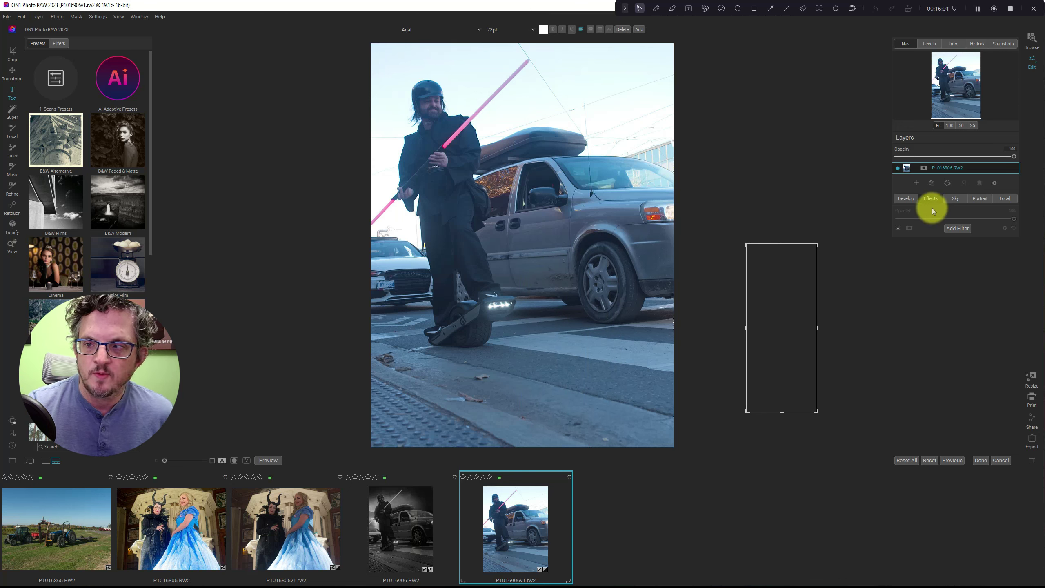
click(1007, 198)
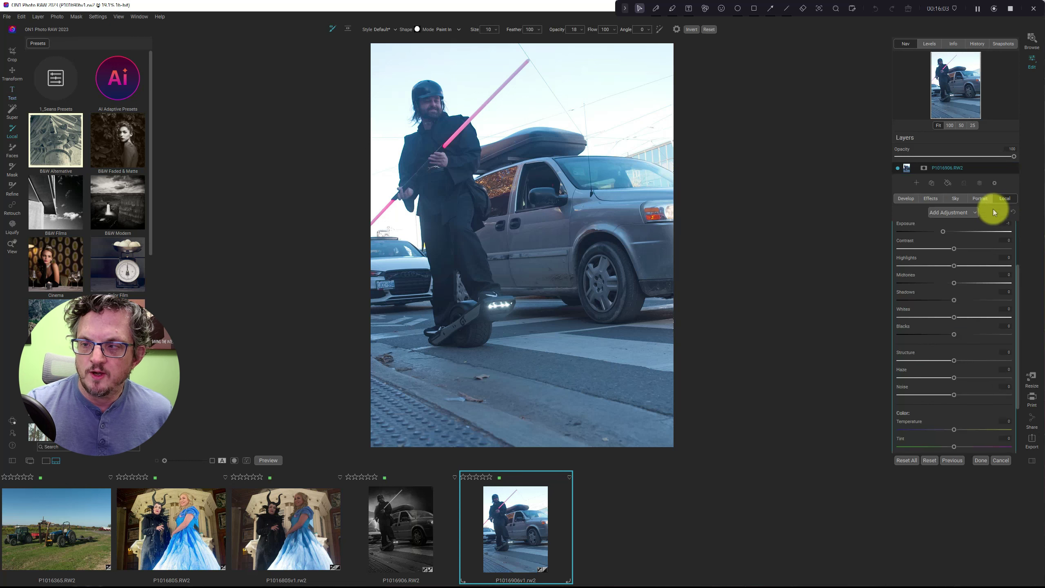
- Preview the Mask AI regions People, Transport, Sky, Man-Made Ground and Architecture on the local adjustment, and leave none selected
click(911, 227)
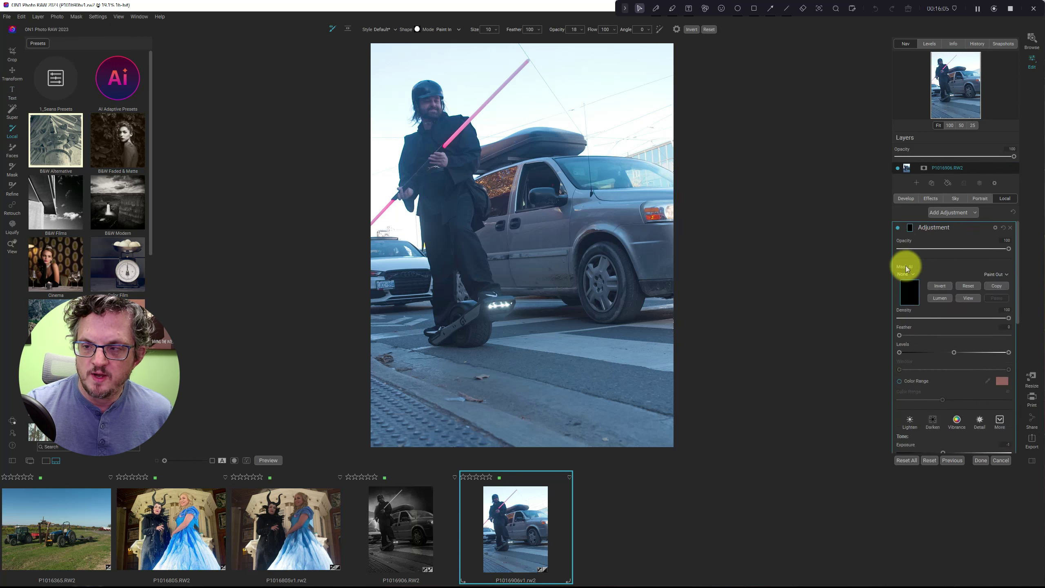
click(997, 275)
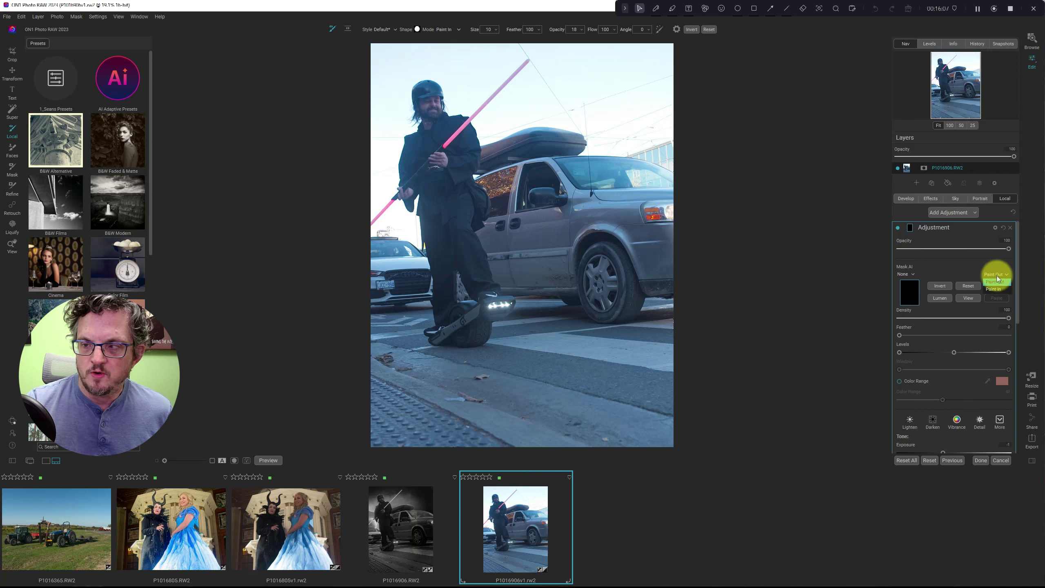
click(996, 285)
click(908, 274)
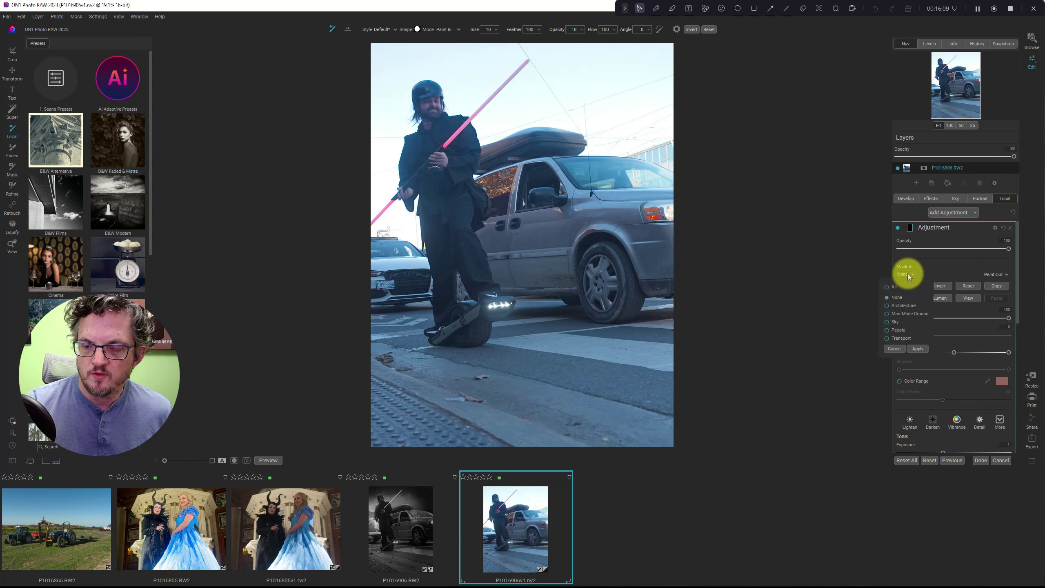
click(899, 331)
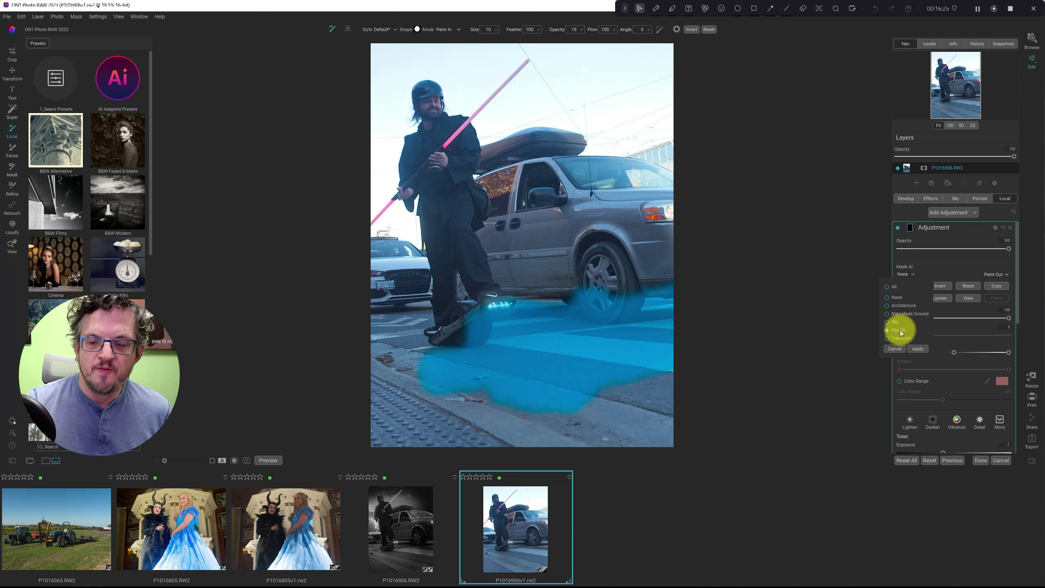
click(899, 337)
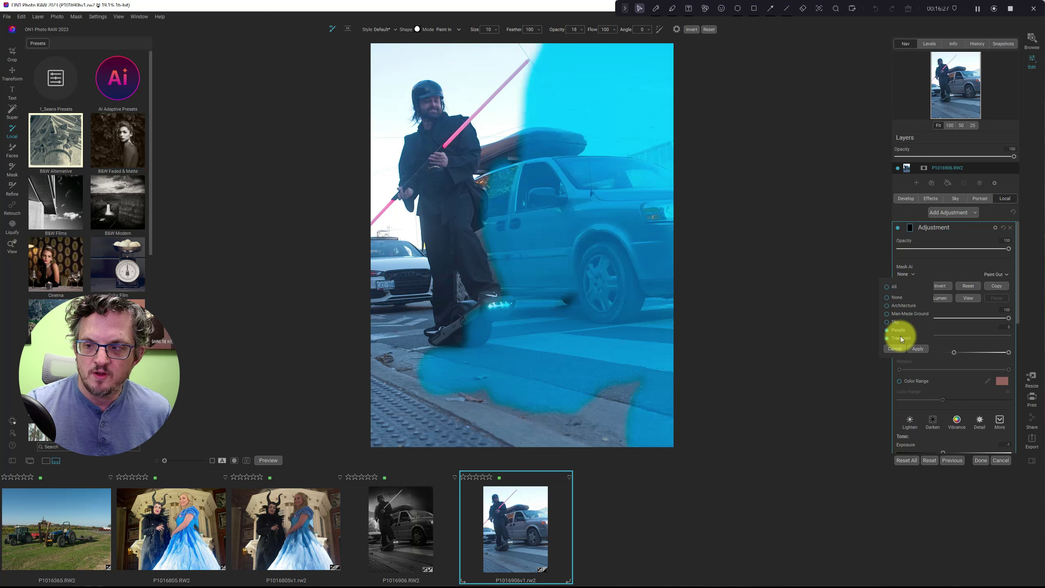
click(895, 322)
click(900, 338)
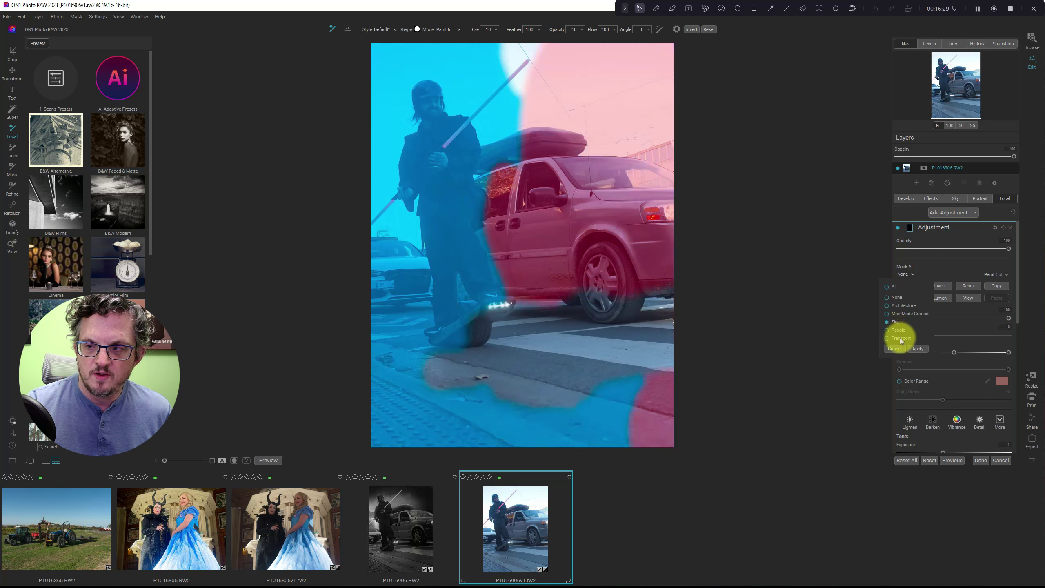
click(898, 329)
click(897, 313)
click(896, 305)
click(896, 298)
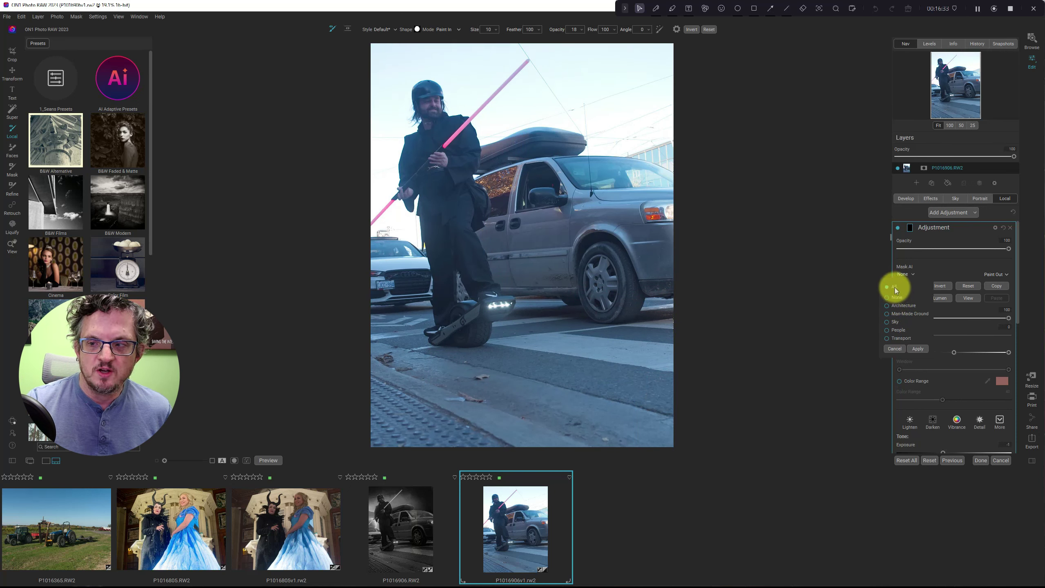
click(918, 348)
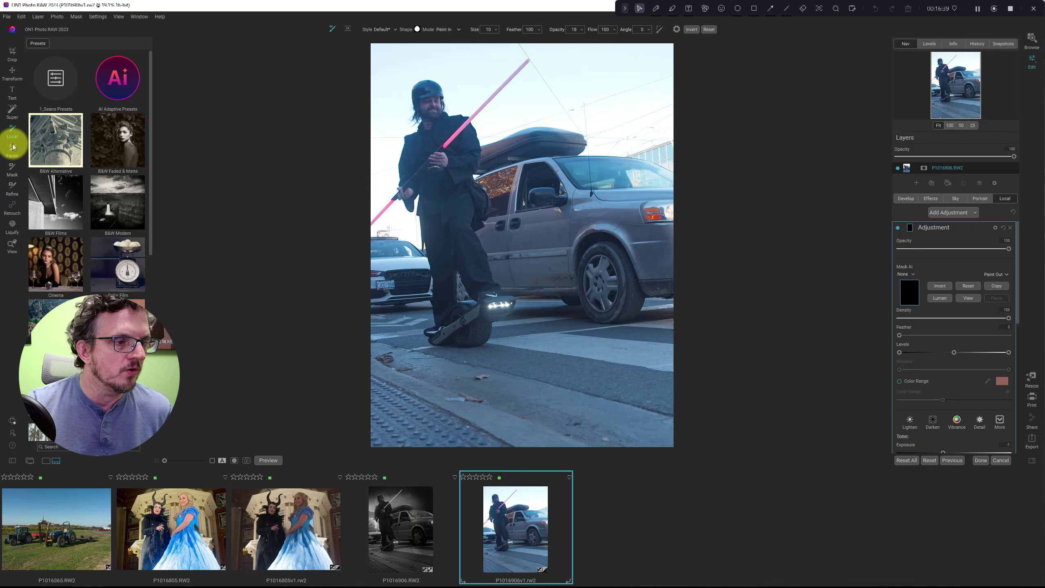
- Mark the helmeted man's head, arms, torso, legs and feet as Keep areas with the Quick Mask tool
click(12, 168)
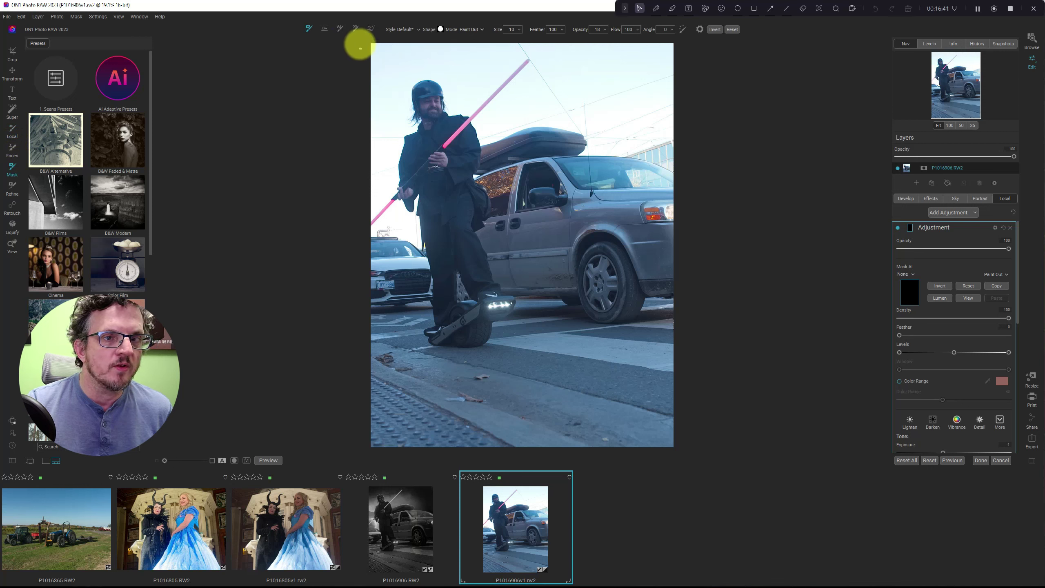
click(355, 28)
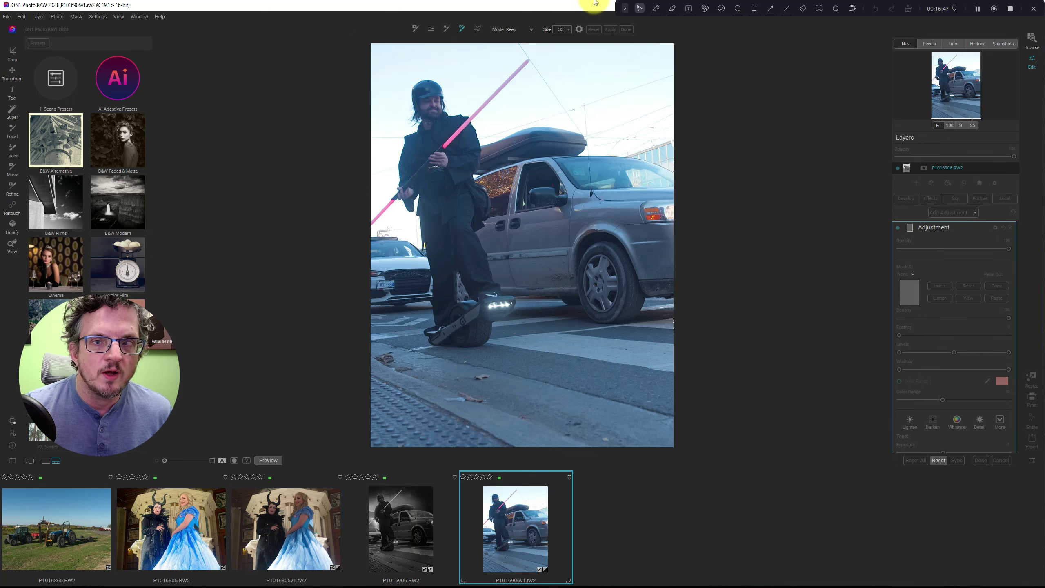
mouse_move(430, 90)
mouse_down()
mouse_move(431, 122)
mouse_move(438, 92)
mouse_move(439, 110)
mouse_move(468, 129)
mouse_move(460, 184)
mouse_move(497, 306)
mouse_move(472, 338)
mouse_move(473, 313)
mouse_move(433, 334)
mouse_move(441, 234)
mouse_move(415, 163)
mouse_move(405, 189)
mouse_move(408, 146)
mouse_move(433, 124)
mouse_move(445, 217)
mouse_move(487, 308)
mouse_move(482, 327)
mouse_move(482, 302)
mouse_move(479, 311)
mouse_move(450, 307)
mouse_move(449, 242)
mouse_up()
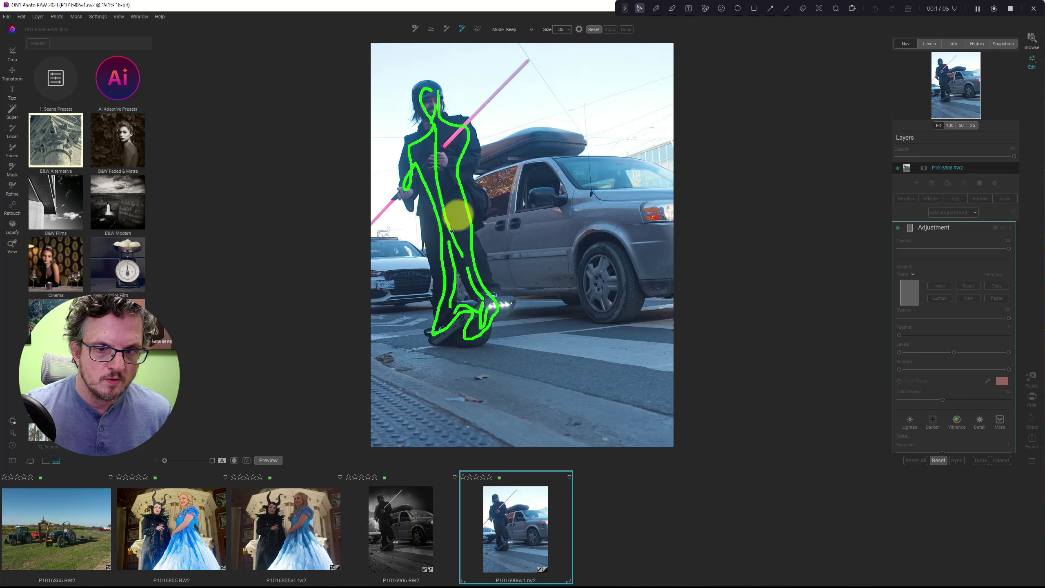
drag(478, 185, 477, 222)
drag(474, 151, 465, 174)
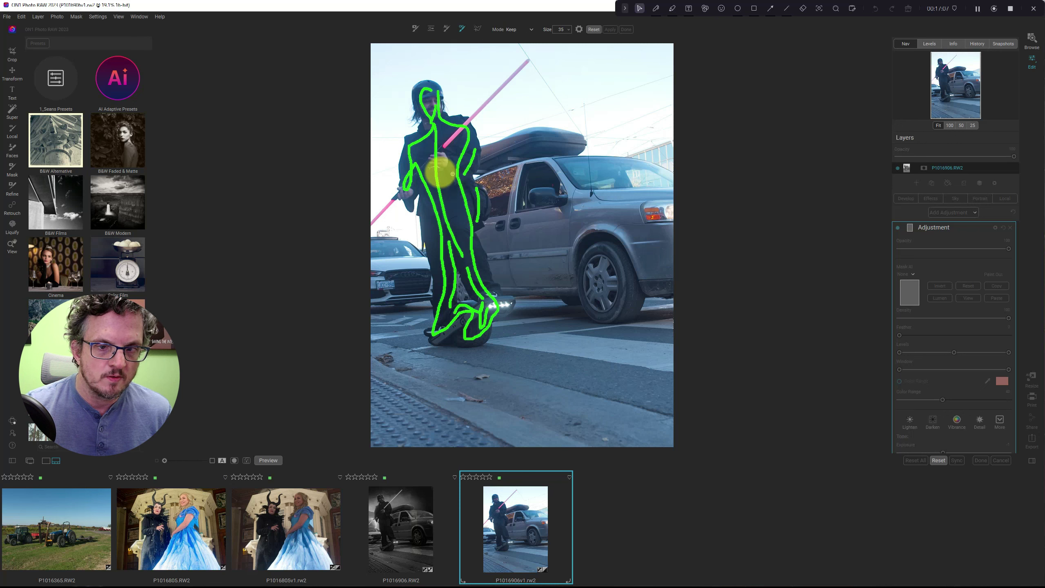
mouse_move(405, 184)
mouse_down()
mouse_move(403, 174)
mouse_move(412, 204)
mouse_up()
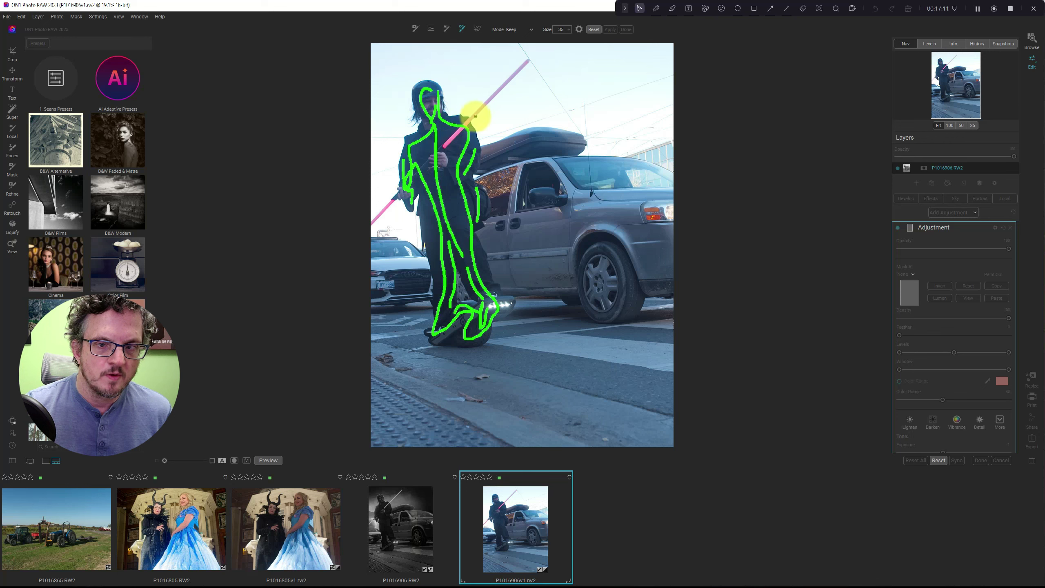
- Mark the upper lightsaber blade as a Keep area with a straight Quick Mask stroke from the man's shoulder to the blade's tip
click(949, 126)
click(949, 65)
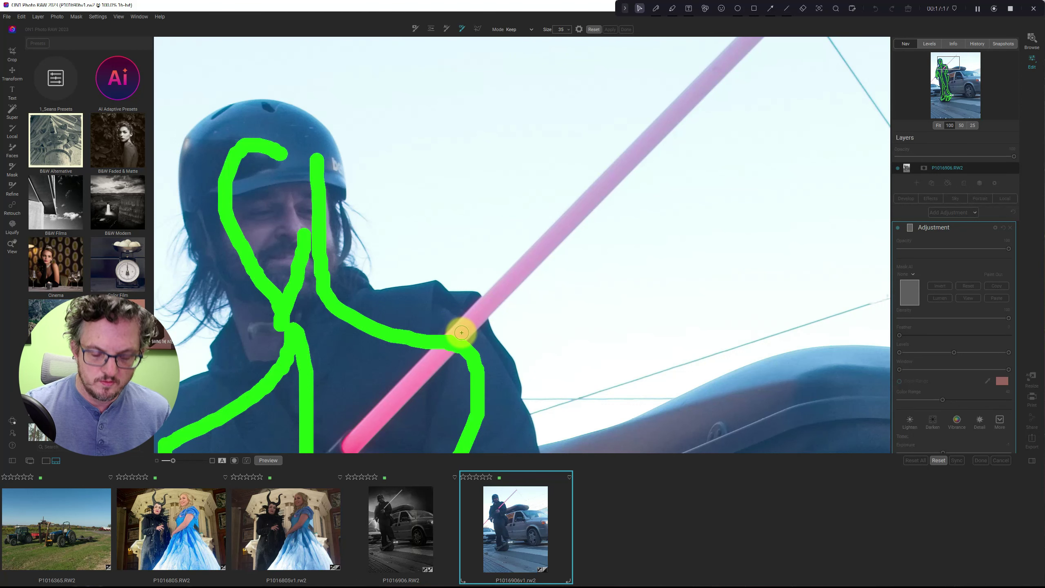
drag(602, 308, 543, 362)
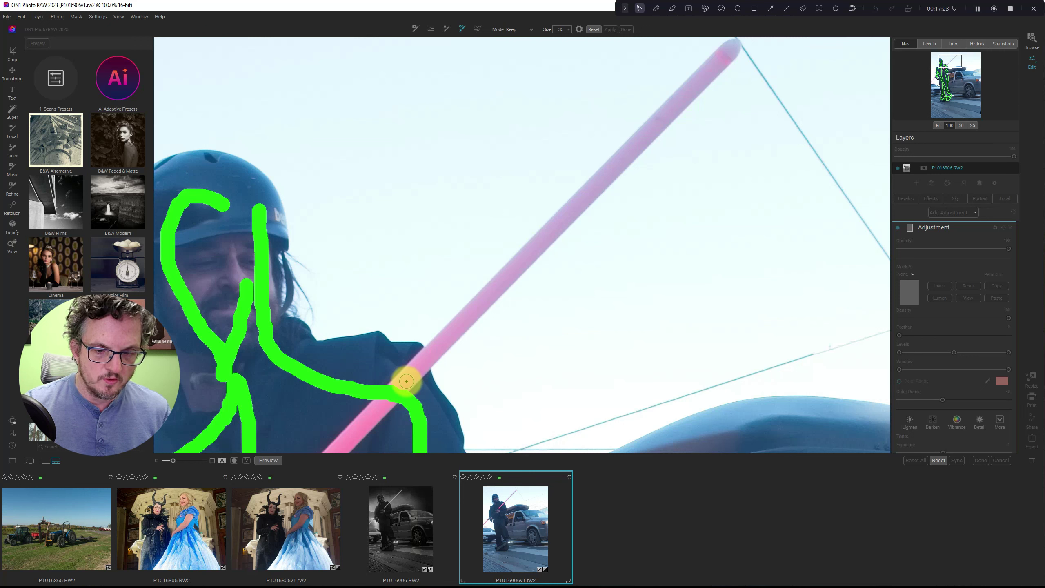
shift+click(406, 381)
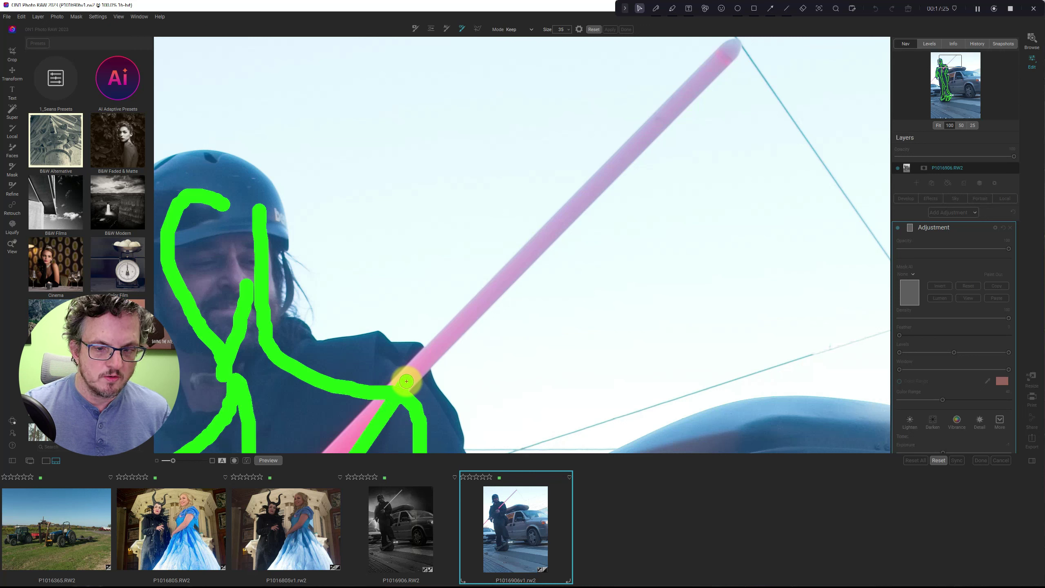
key(ctrl+z)
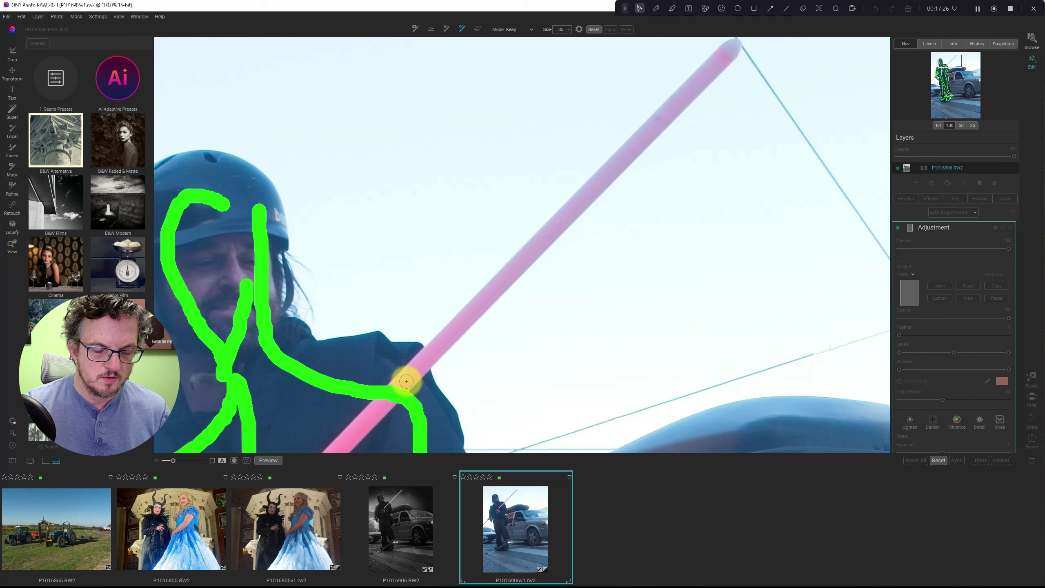
click(366, 371)
shift+click(406, 381)
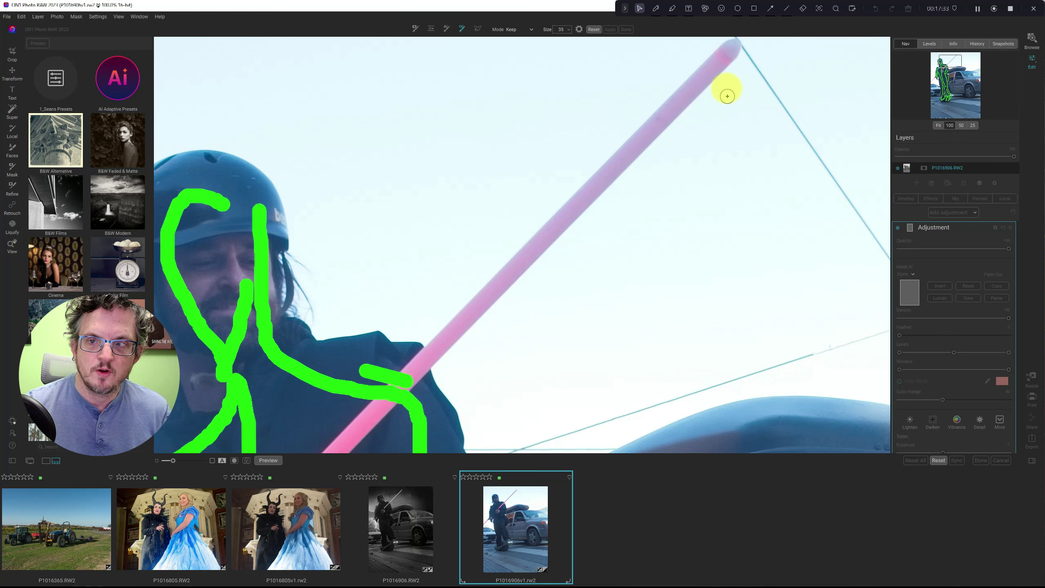
shift+click(732, 49)
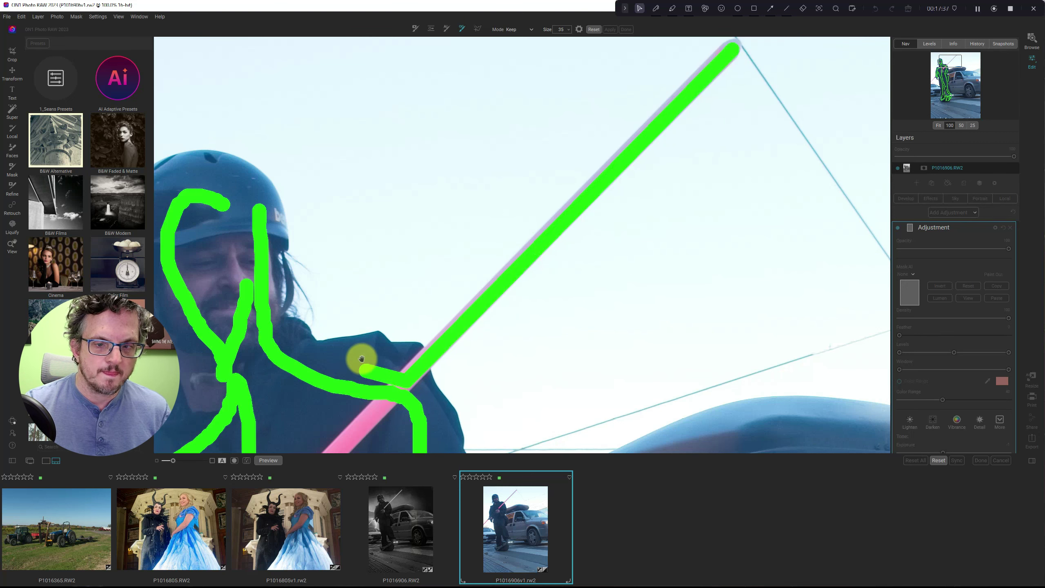
- Add Keep strokes along the lower lightsaber blade and over the hand and sleeve holding its hilt
drag(362, 357, 679, 6)
drag(430, 362, 527, 234)
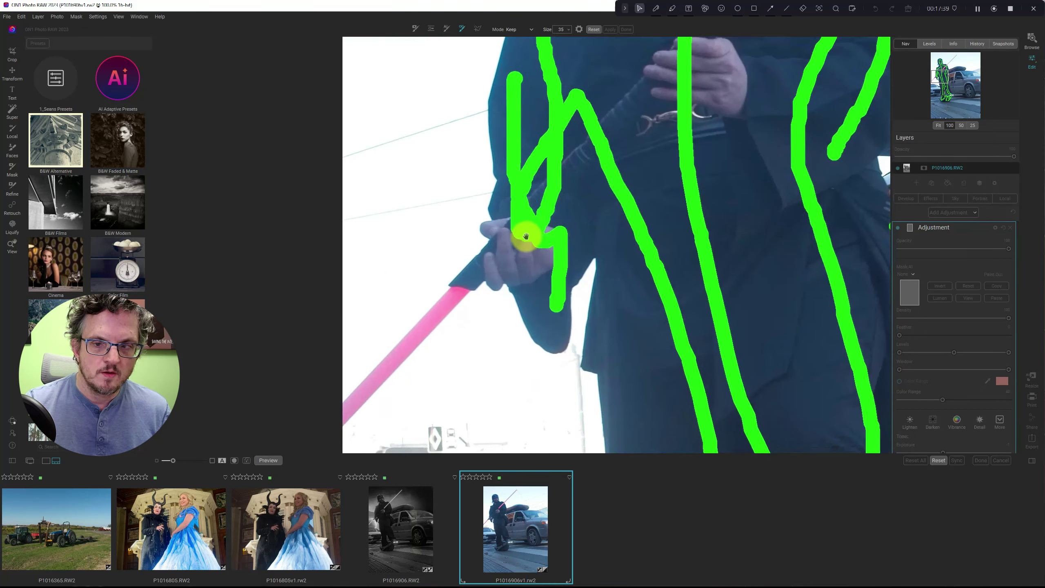
click(584, 222)
click(507, 267)
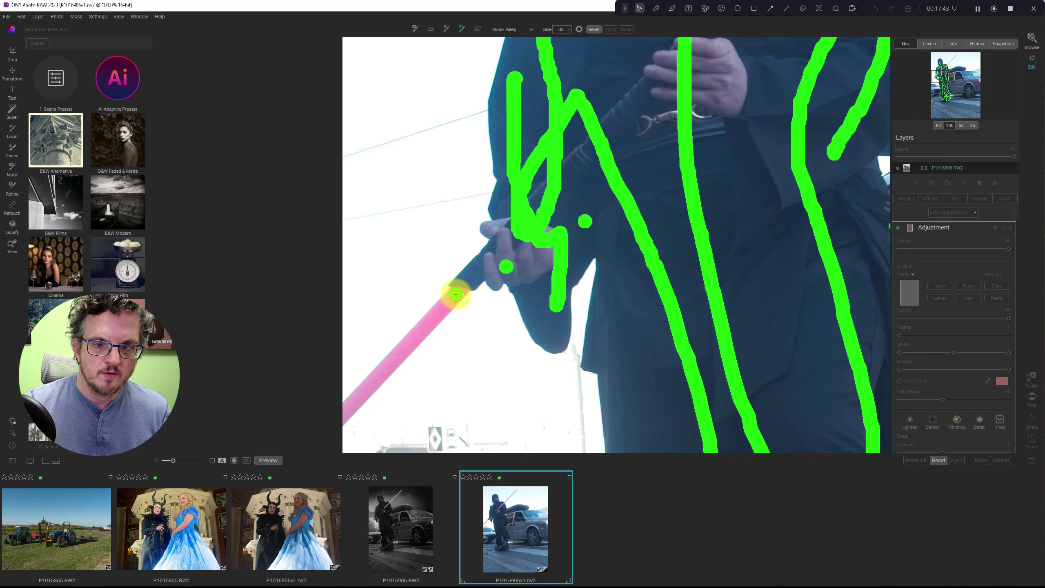
drag(456, 294, 345, 413)
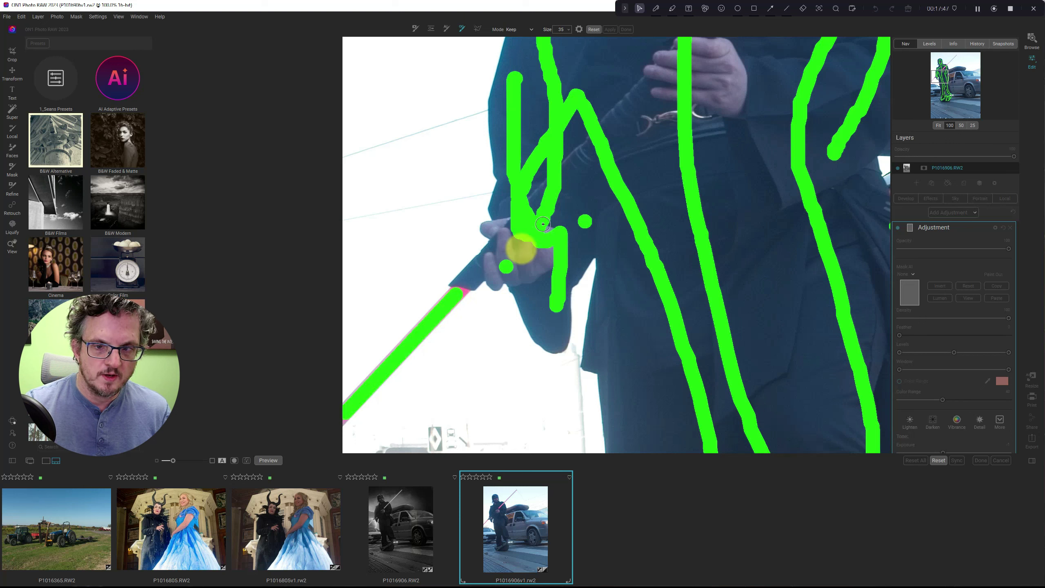
mouse_move(468, 286)
mouse_down()
mouse_move(502, 263)
mouse_move(532, 315)
mouse_move(583, 253)
mouse_up()
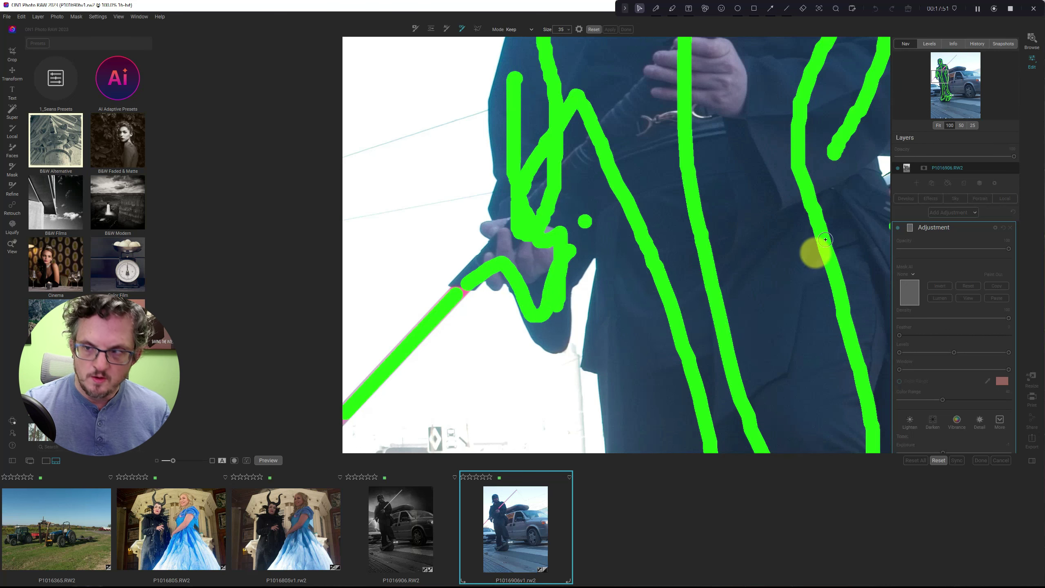
- Switch the Quick Mask to Drop mode and mark the background gap between the man's lower legs
click(938, 125)
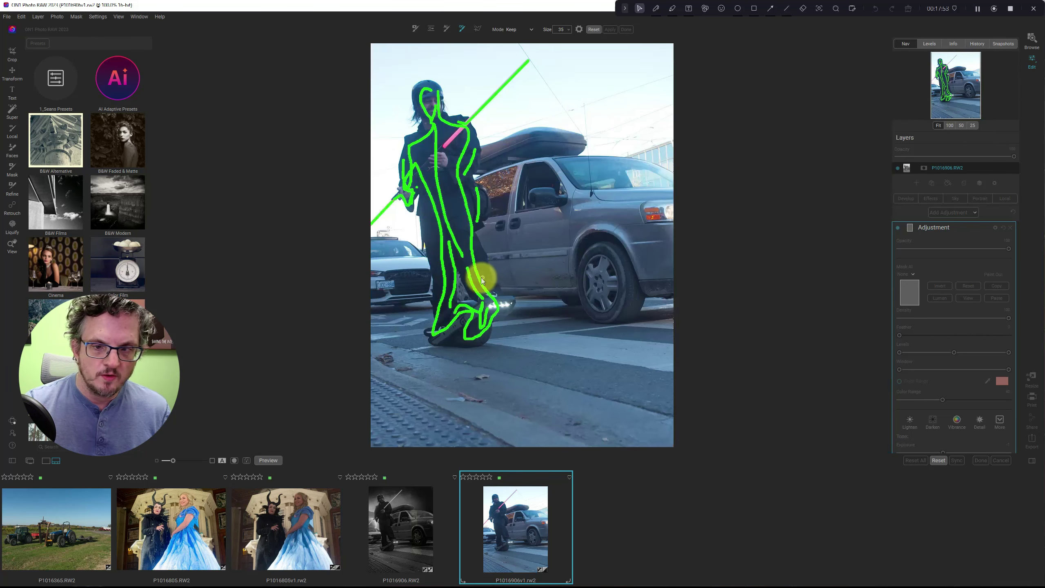
click(506, 28)
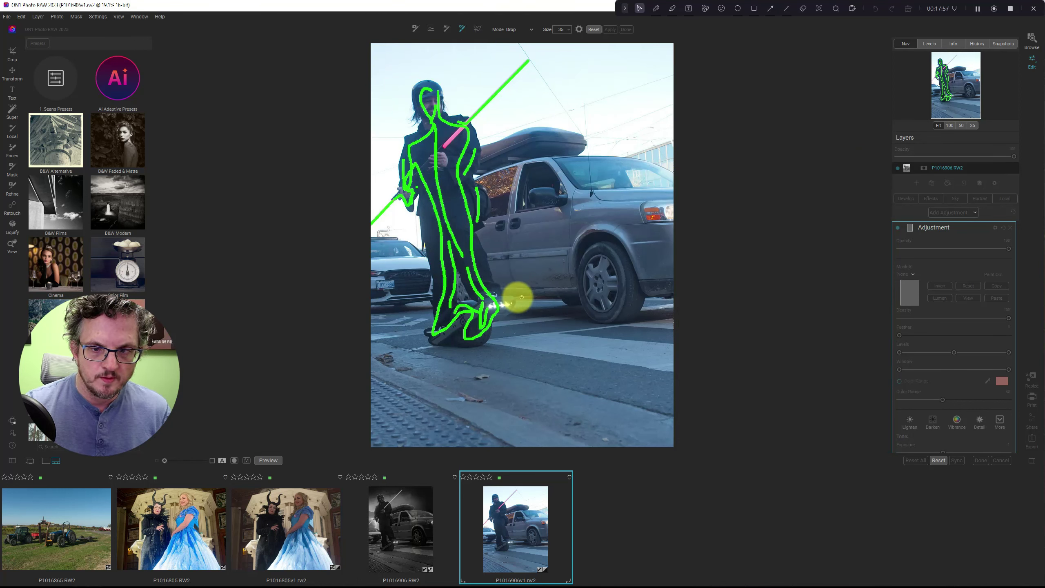
click(951, 124)
drag(958, 96, 945, 91)
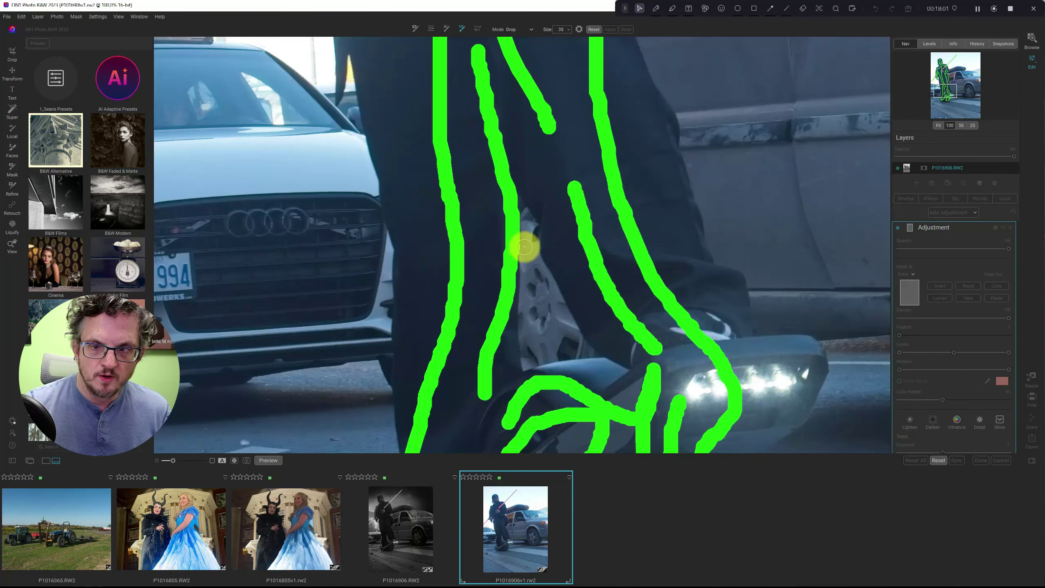
mouse_move(528, 216)
mouse_down()
mouse_move(533, 343)
mouse_move(578, 347)
mouse_move(537, 262)
mouse_up()
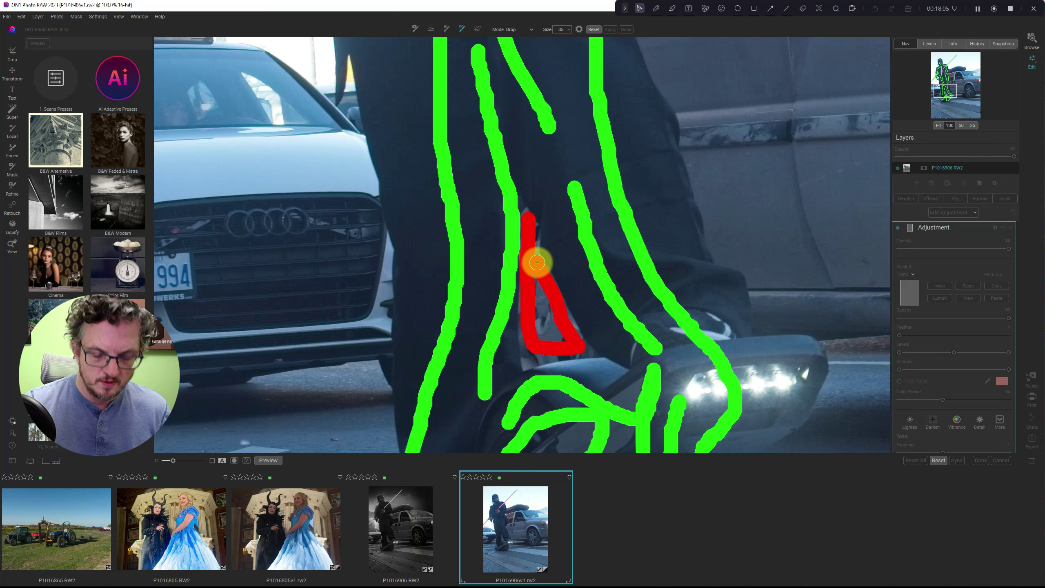
- Draw broad Drop strokes through the sky, the cars, the road and the sidewalk around the man
click(938, 125)
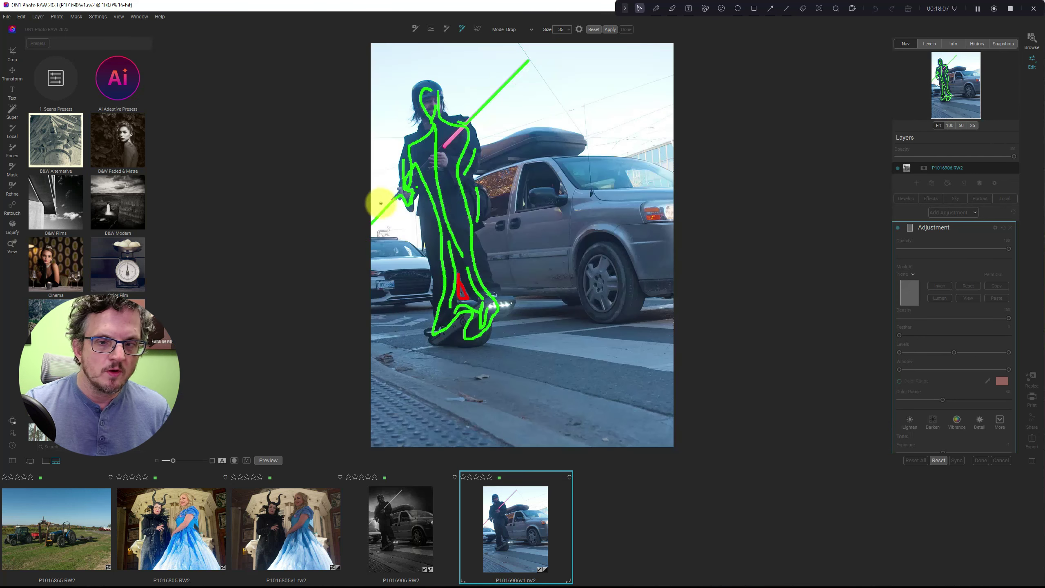
mouse_move(380, 229)
mouse_down()
mouse_move(402, 214)
mouse_move(413, 230)
mouse_move(391, 314)
mouse_move(394, 379)
mouse_move(467, 429)
mouse_move(430, 370)
mouse_move(496, 371)
mouse_move(539, 423)
mouse_move(613, 356)
mouse_move(525, 271)
mouse_move(534, 126)
mouse_move(598, 86)
mouse_move(606, 176)
mouse_move(567, 191)
mouse_move(582, 311)
mouse_move(626, 308)
mouse_move(665, 136)
mouse_move(630, 59)
mouse_move(528, 44)
mouse_move(379, 79)
mouse_move(371, 158)
mouse_up()
mouse_move(460, 67)
mouse_down()
mouse_move(522, 42)
mouse_move(577, 54)
mouse_move(517, 100)
mouse_move(511, 126)
mouse_move(591, 81)
mouse_move(626, 88)
mouse_up()
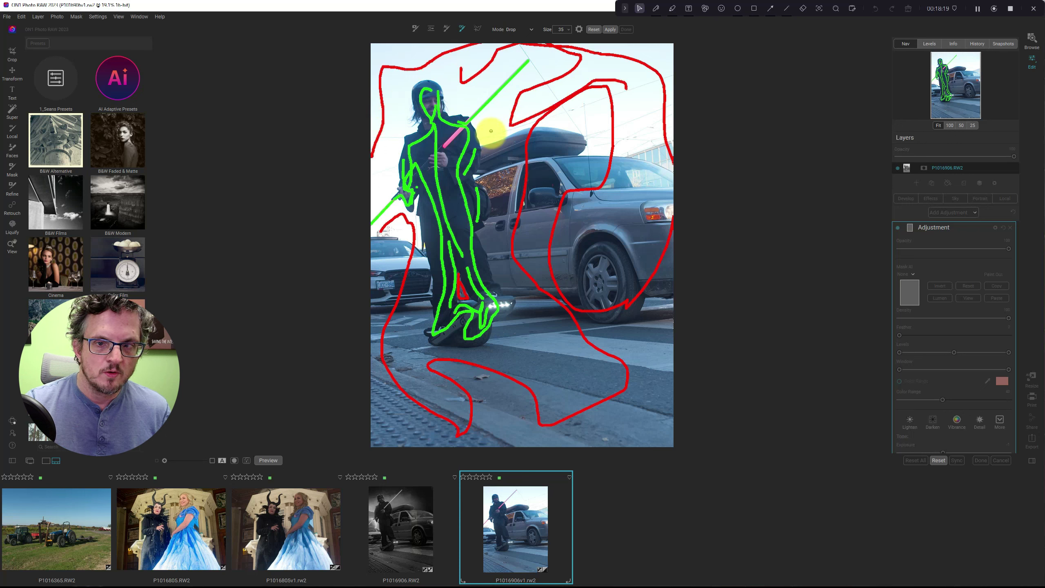
mouse_move(491, 128)
mouse_down()
mouse_move(495, 258)
mouse_move(530, 325)
mouse_move(509, 346)
mouse_move(532, 369)
mouse_move(574, 385)
mouse_up()
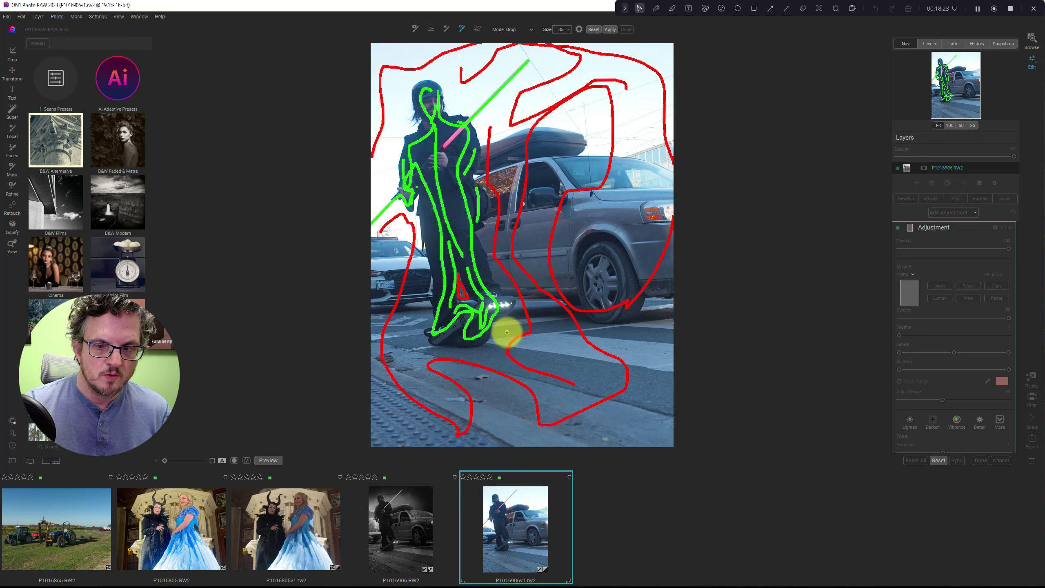
- Place small Drop spots close around the man's outline, from feet to helmet, and apply the Quick Mask
click(507, 330)
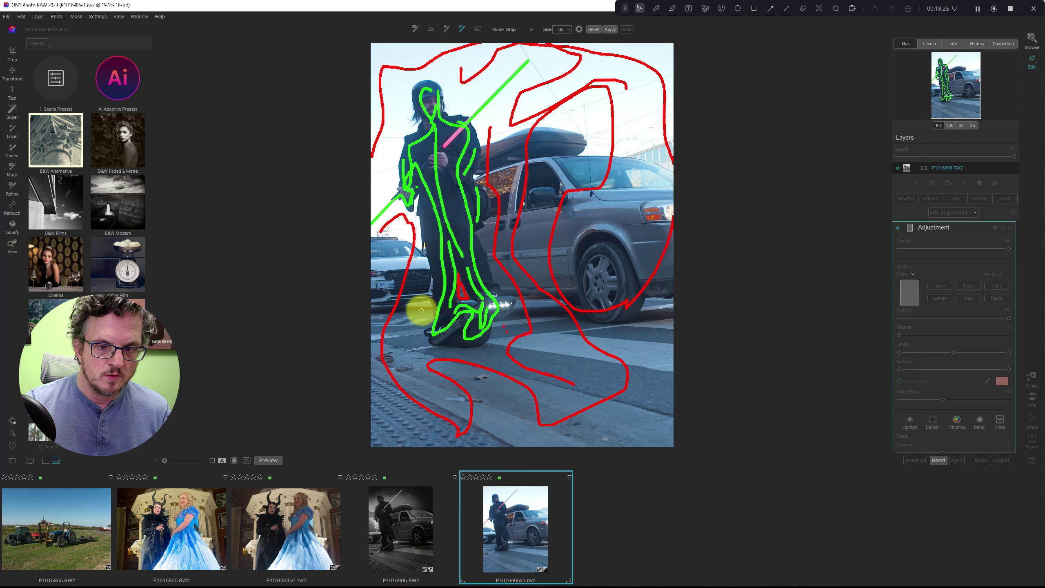
drag(421, 310, 419, 257)
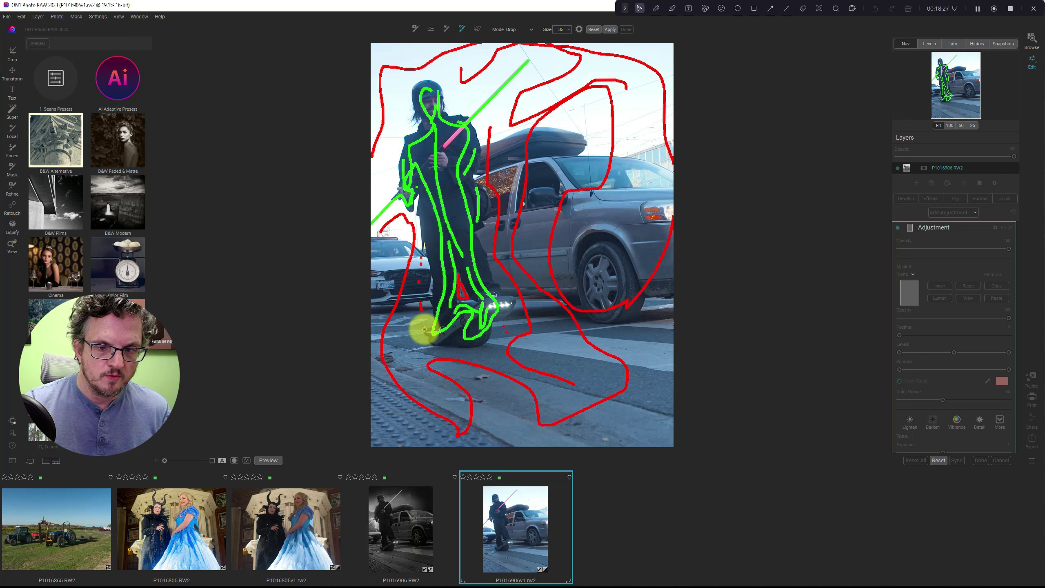
mouse_move(417, 331)
mouse_down()
mouse_move(417, 343)
mouse_move(464, 355)
mouse_move(492, 355)
mouse_move(499, 338)
mouse_up()
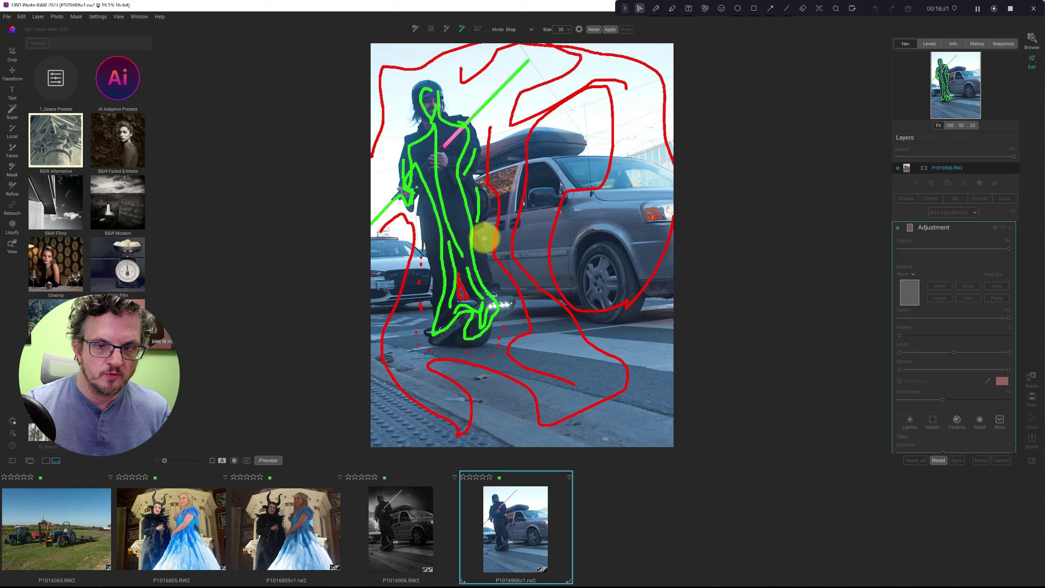
mouse_move(484, 238)
mouse_down()
mouse_move(480, 129)
mouse_move(488, 136)
mouse_move(461, 103)
mouse_move(449, 106)
mouse_move(440, 76)
mouse_move(405, 88)
mouse_move(399, 113)
mouse_move(408, 118)
mouse_move(390, 195)
mouse_up()
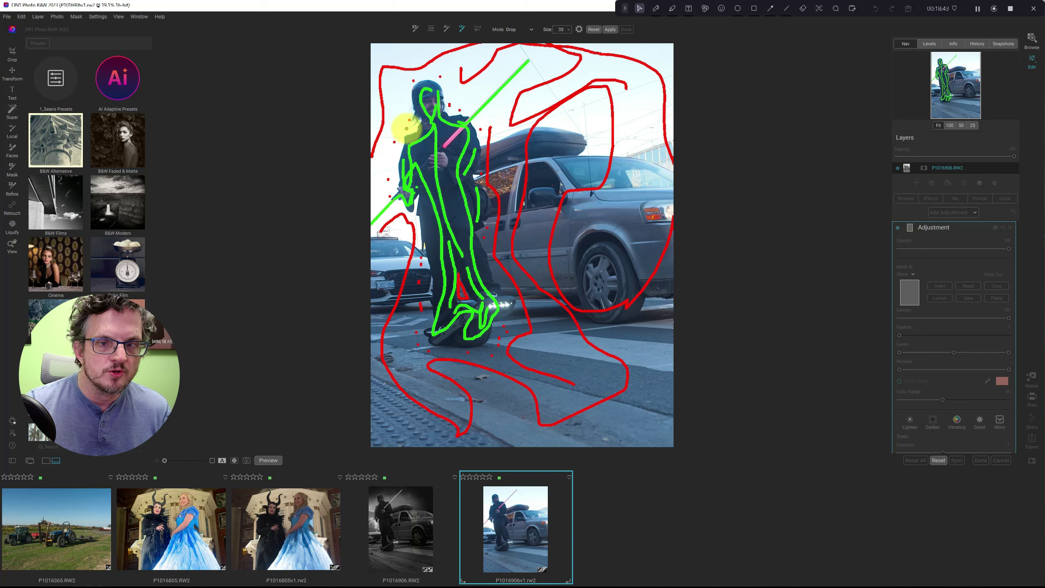
drag(406, 128, 409, 95)
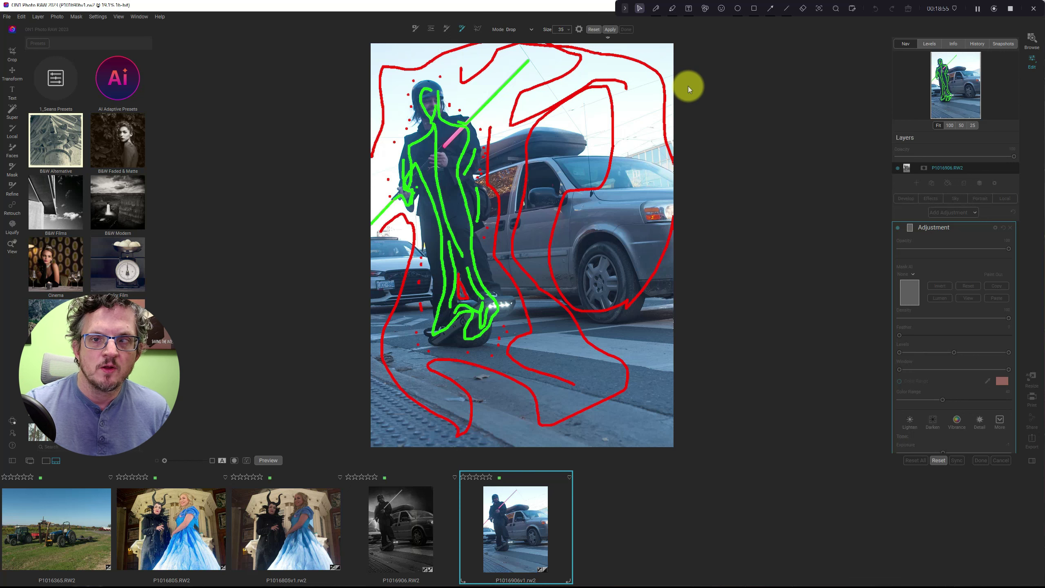
click(609, 29)
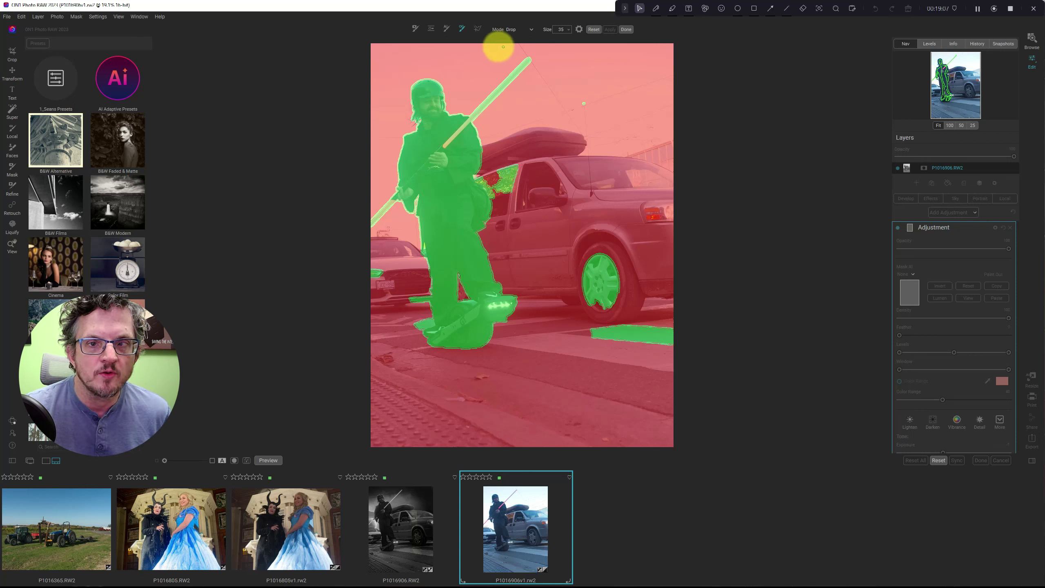
- Mark the leftover patches by the foot, crosswalk stripe, van wheel, van window and white car as Drop areas, and apply the correction
click(428, 325)
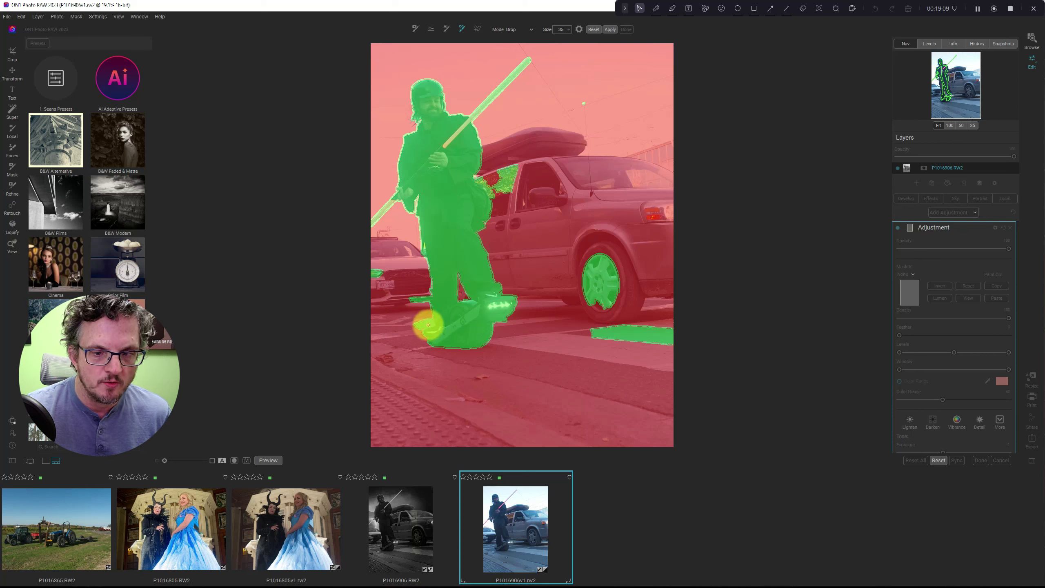
click(422, 325)
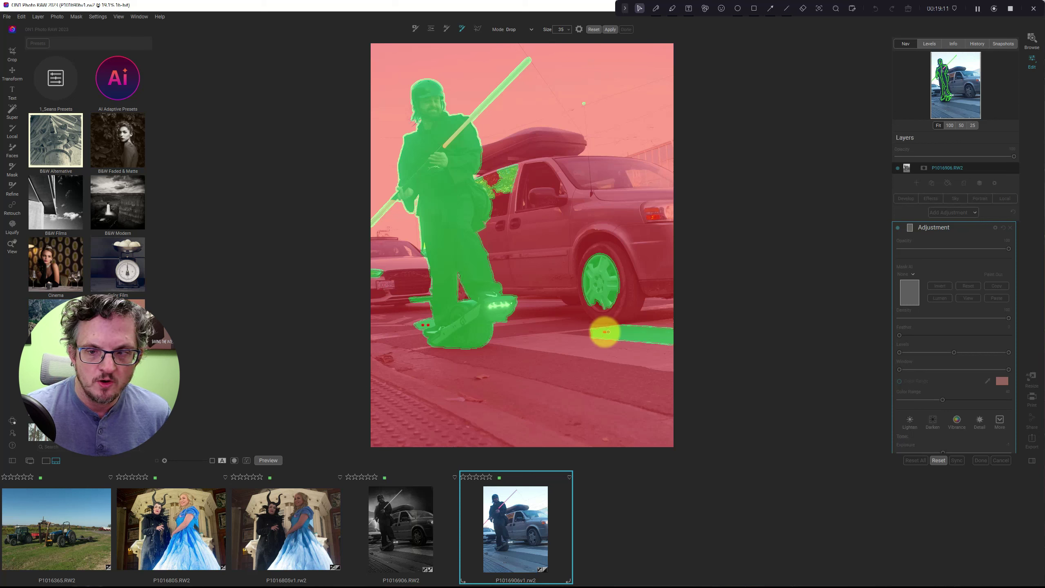
drag(606, 332, 674, 334)
mouse_move(599, 287)
mouse_down()
mouse_move(579, 294)
mouse_move(607, 293)
mouse_up()
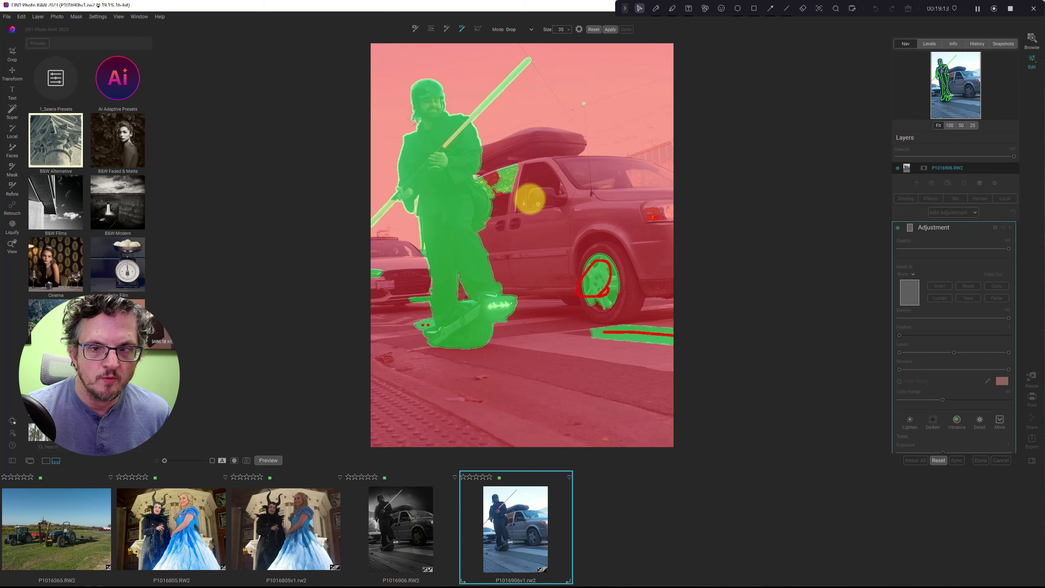
mouse_move(503, 169)
mouse_down()
mouse_move(505, 186)
mouse_move(511, 175)
mouse_move(480, 179)
mouse_move(494, 197)
mouse_up()
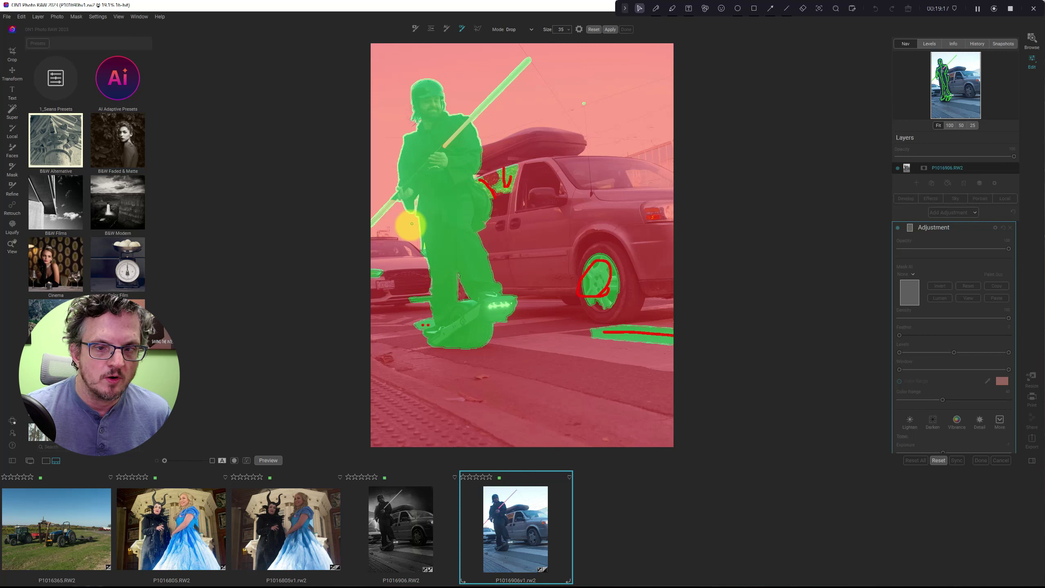
drag(376, 274, 380, 277)
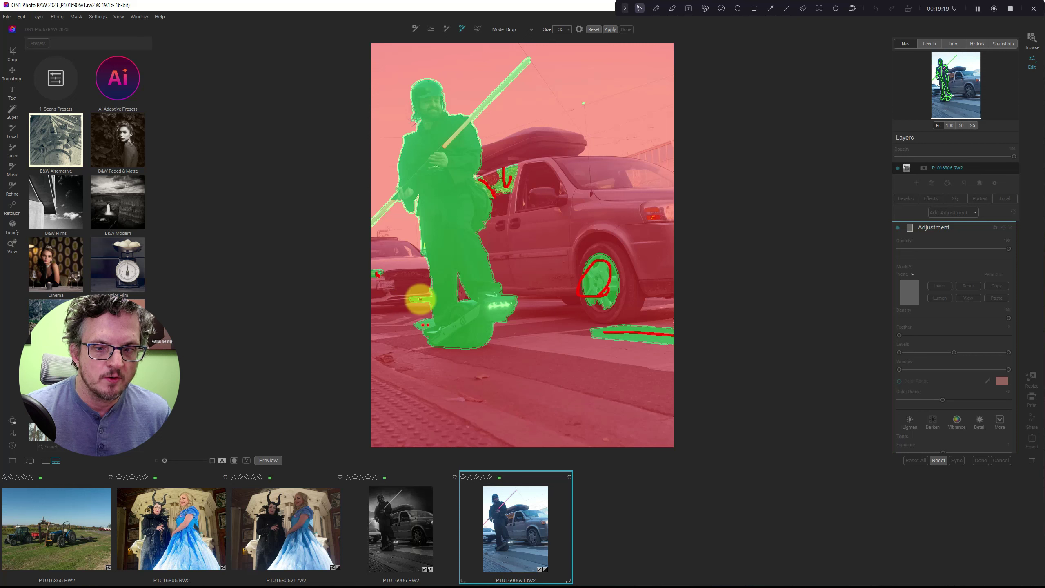
click(417, 301)
click(422, 299)
click(425, 301)
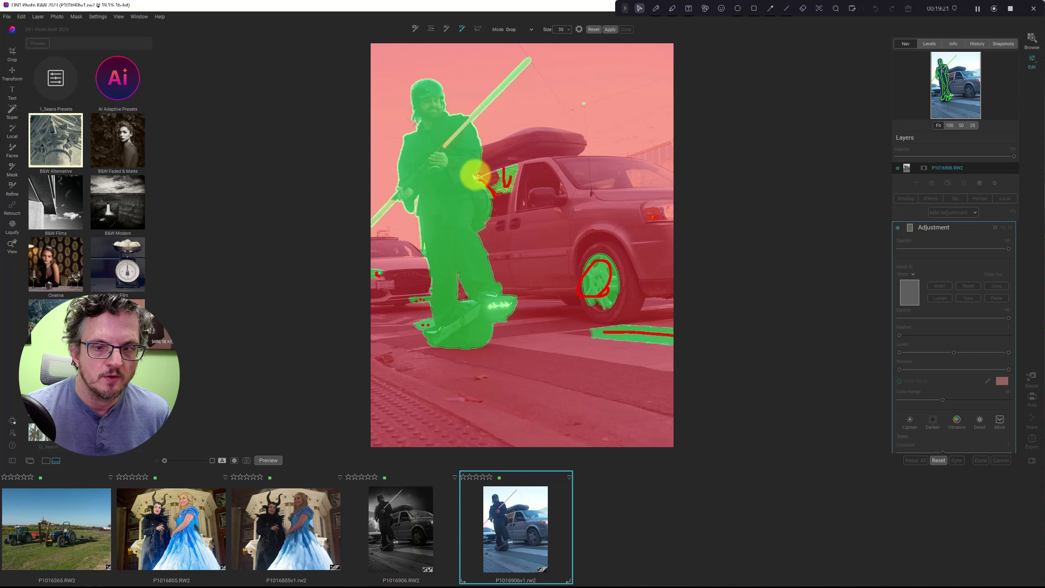
click(611, 30)
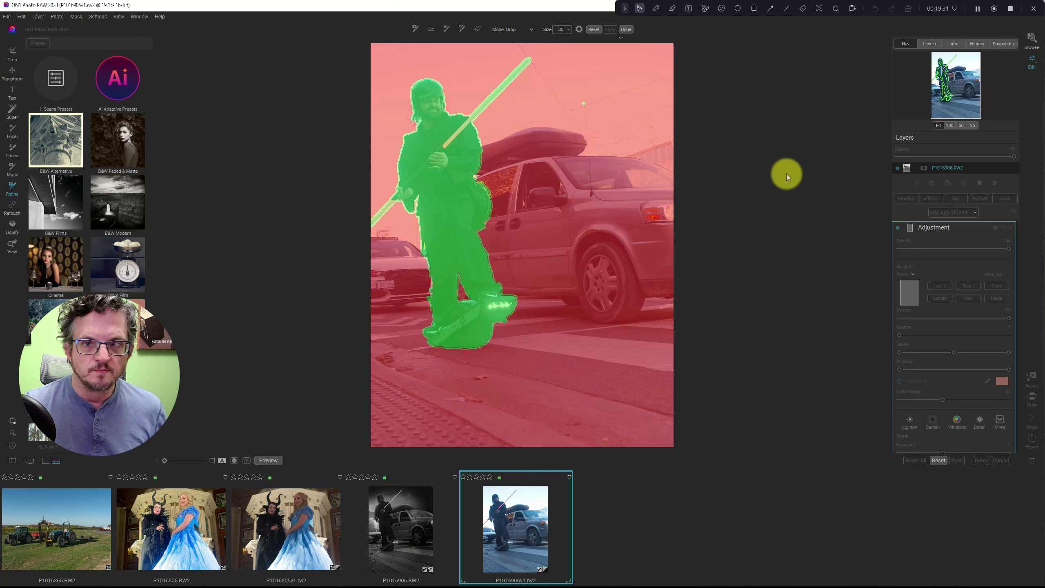
- Accept the finished Quick Mask for the local adjustment and show the mask as a red overlay
key(Return)
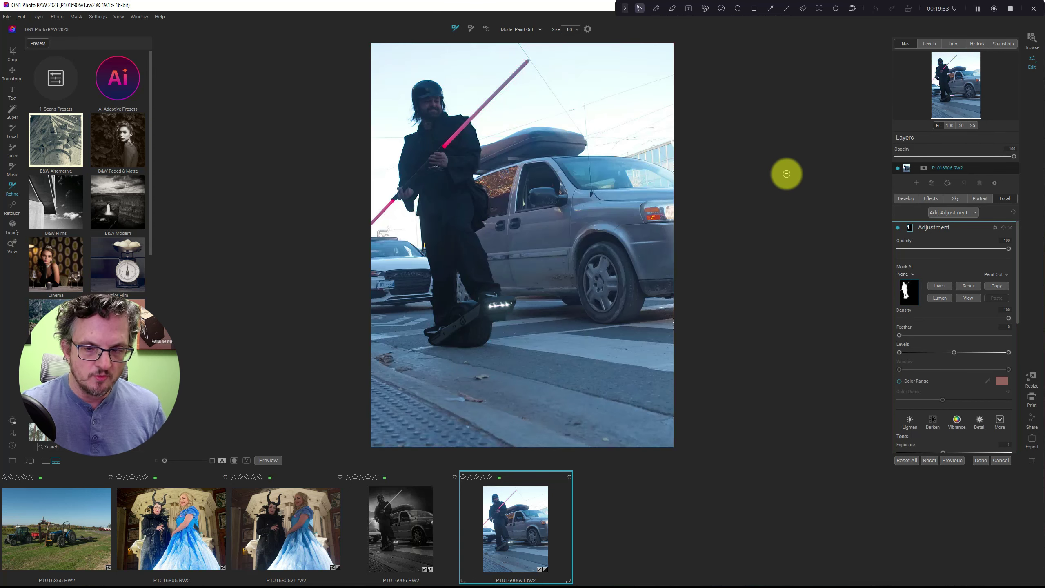
key(m)
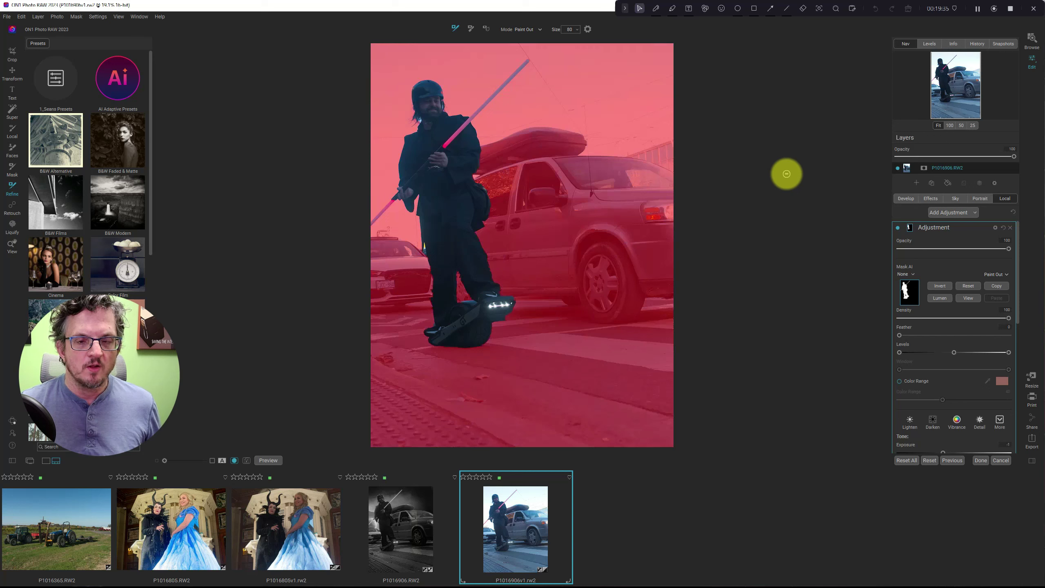